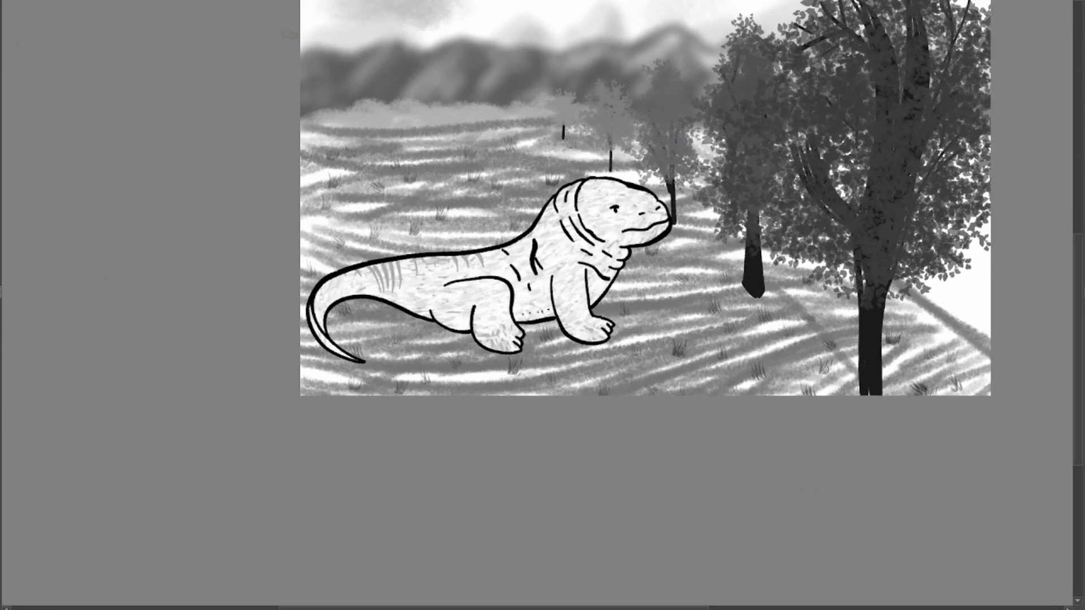
Save the landscape picture as Black and White Render in the artwork folder on Local Disk (D:) and choose its file type
scroll(646, 198, down, 3)
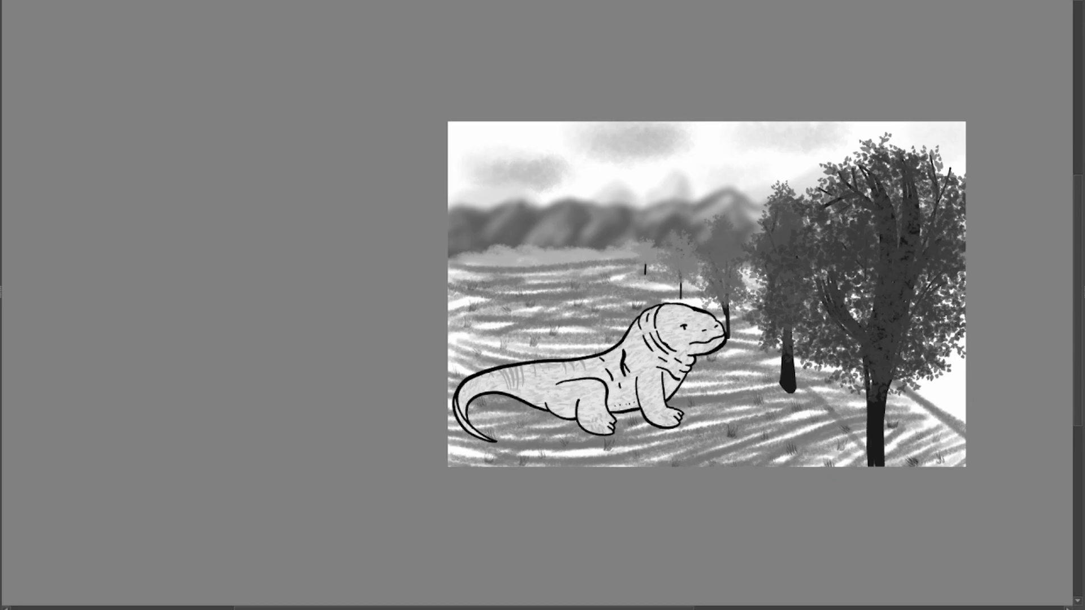
key(ctrl+s)
text(Black an)
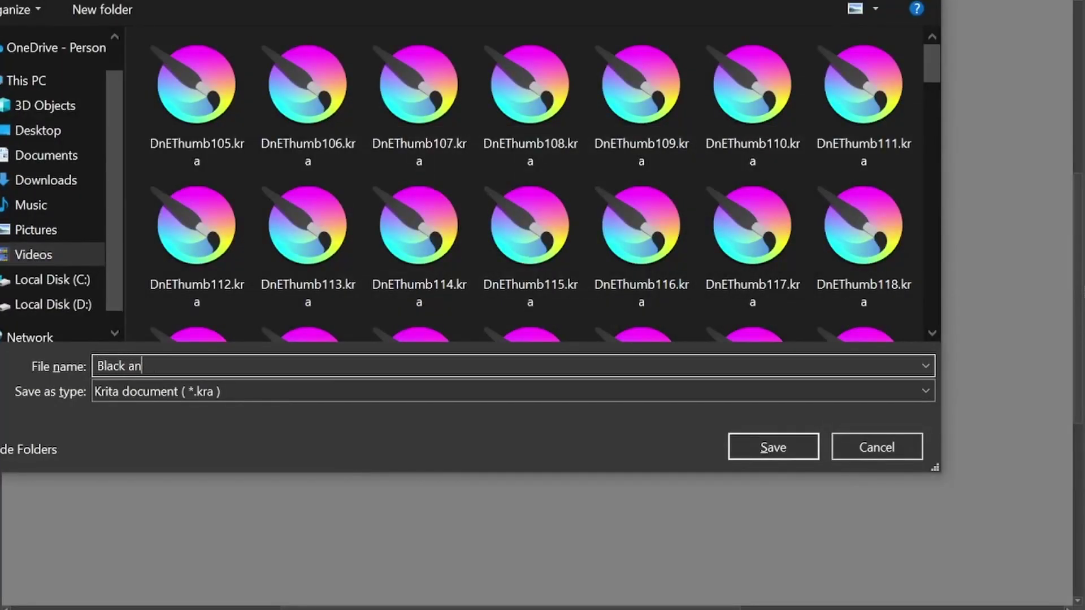
text(d White Render)
click(35, 229)
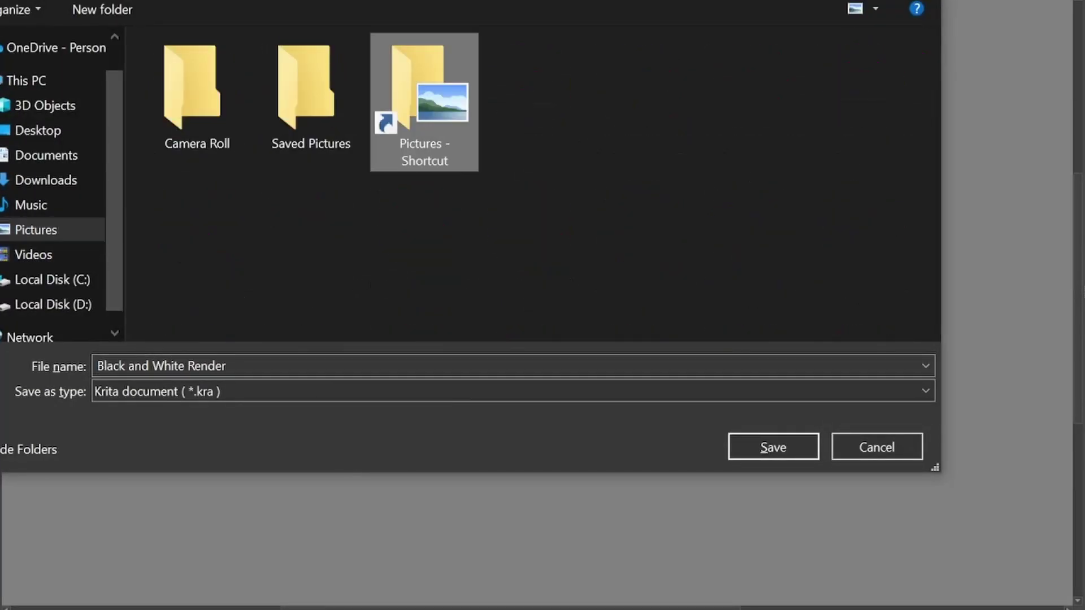
click(52, 304)
double_click(650, 109)
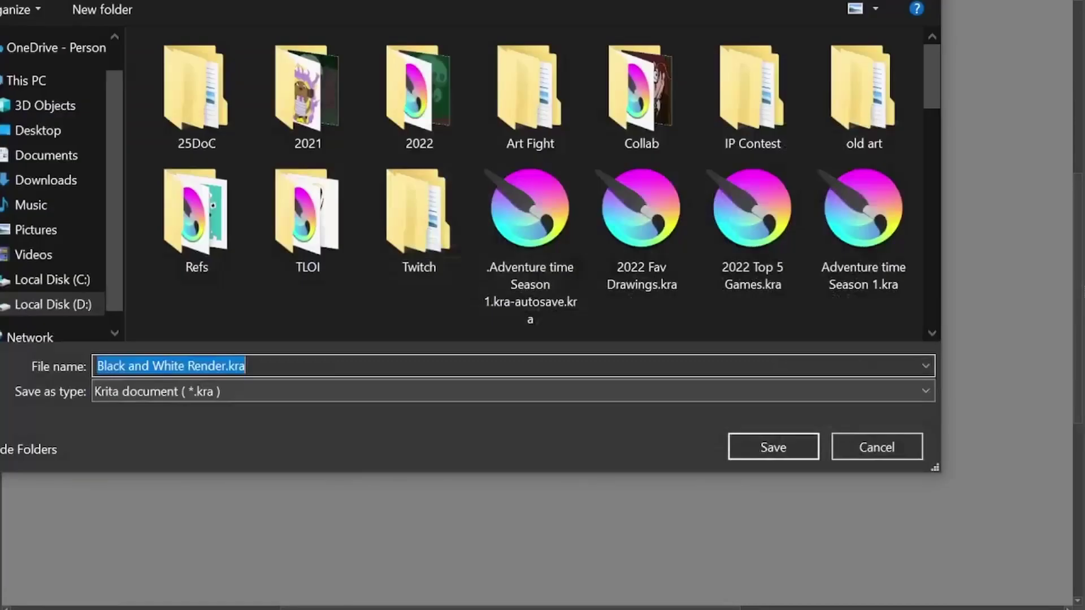
click(508, 392)
click(187, 165)
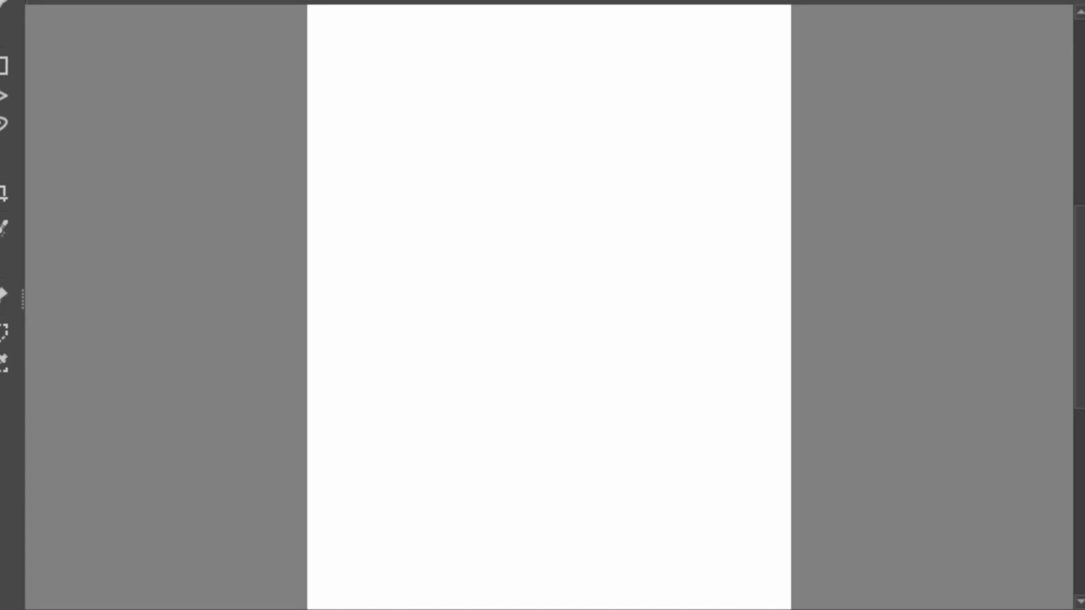
Fill the blank canvas with black and draw a left eye with lashes, iris and pupil in thin white lines
key(alt+BackSpace)
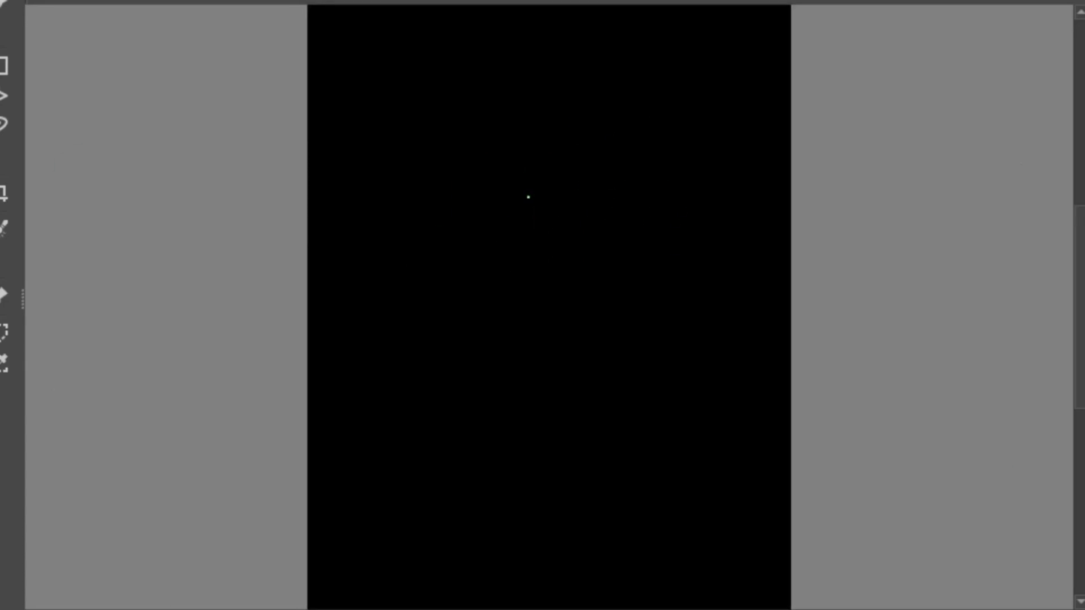
drag(529, 196, 519, 254)
drag(400, 223, 489, 229)
drag(512, 179, 491, 239)
key(ctrl+z)
drag(463, 194, 465, 230)
drag(419, 193, 417, 229)
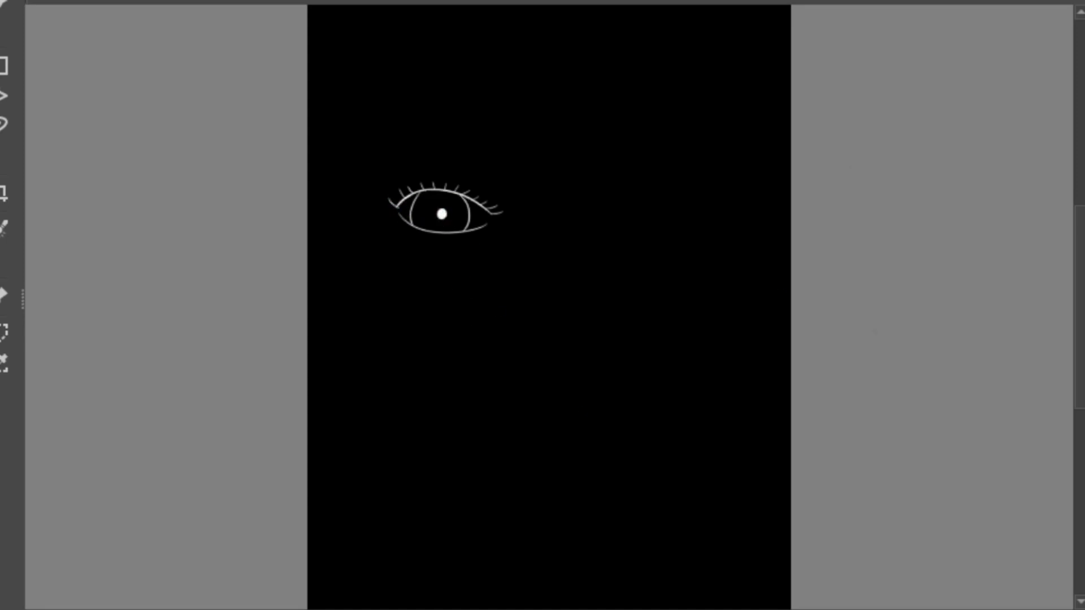
Shrink the drawn eye slightly with the Transform tool
key(ctrl+t)
drag(497, 171, 489, 247)
key(Return)
key(ctrl+z)
drag(395, 209, 465, 444)
key(ctrl+z)
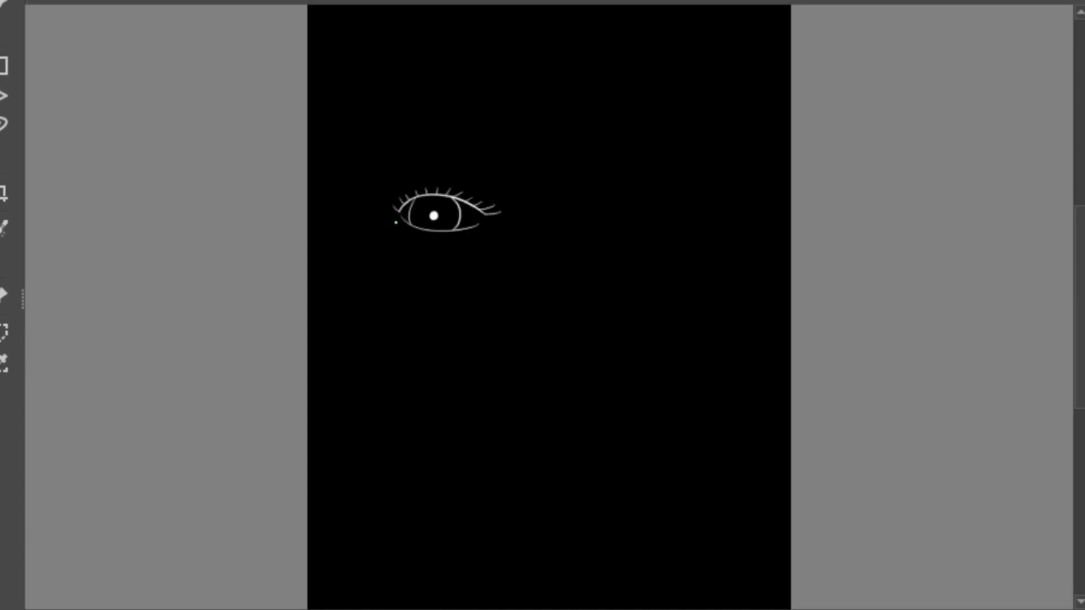
mouse_move(398, 212)
mouse_down()
mouse_move(449, 431)
mouse_move(485, 435)
mouse_up()
key(ctrl+z)
drag(635, 236, 433, 434)
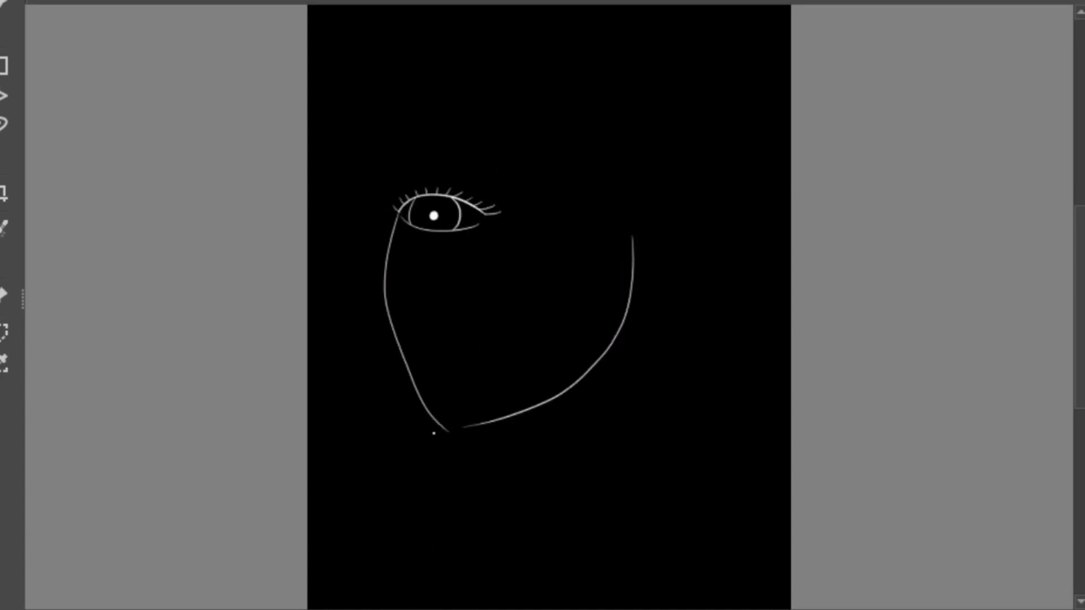
key(ctrl+z)
key(ctrl+z)
Rotate the left eye slightly clockwise with the Transform tool
key(ctrl+t)
mouse_move(576, 143)
mouse_down()
mouse_move(567, 175)
mouse_move(567, 151)
mouse_up()
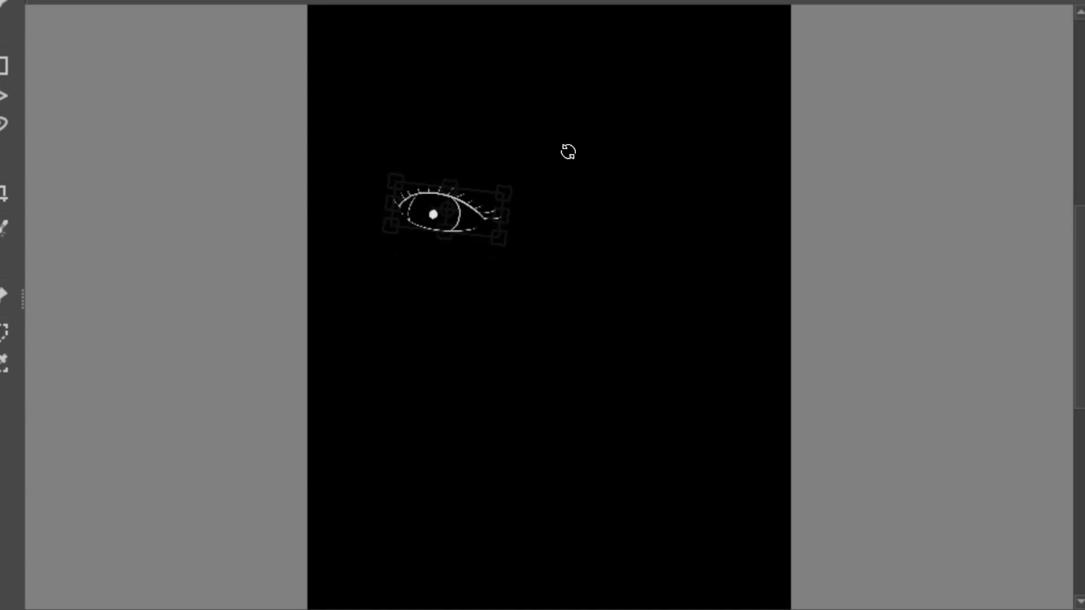
key(Return)
Draw the left face contour from the eye down to the chin and the nose outline with both nostrils
mouse_move(398, 221)
mouse_down()
mouse_move(407, 306)
mouse_move(467, 442)
mouse_up()
key(ctrl+z)
mouse_move(484, 210)
mouse_down()
mouse_move(497, 308)
mouse_move(465, 303)
mouse_up()
key(ctrl+z)
key(ctrl+z)
drag(530, 211, 596, 200)
mouse_move(472, 190)
mouse_down()
mouse_move(483, 202)
mouse_move(613, 205)
mouse_up()
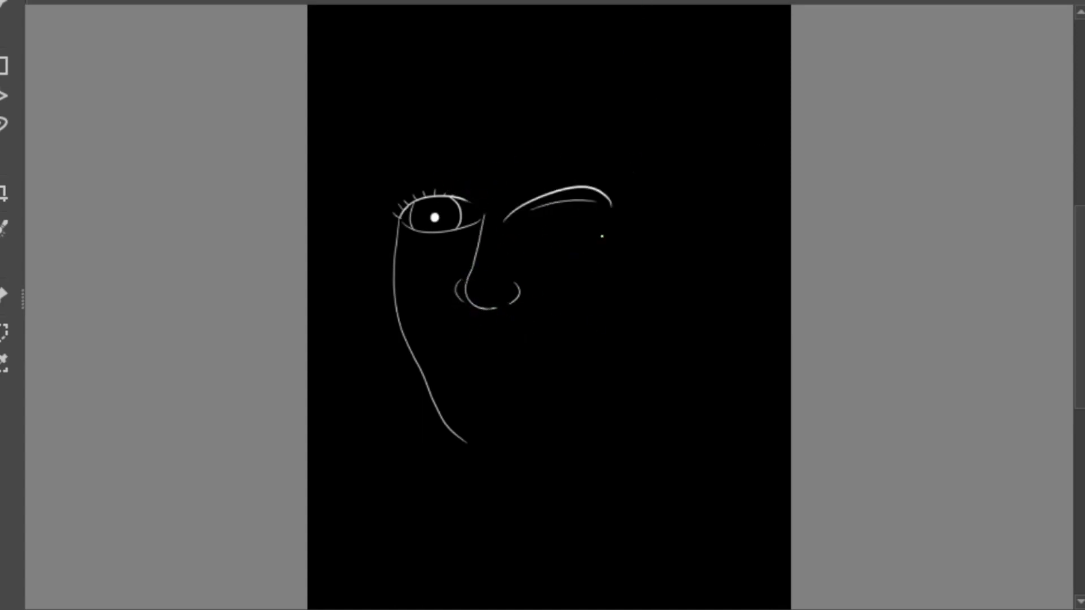
key(ctrl+z)
drag(531, 210, 596, 200)
Add a curved patch line on the nose tip and draw the right eye with its lids, iris and pupil
mouse_move(475, 270)
mouse_down()
mouse_move(504, 305)
mouse_move(486, 310)
mouse_up()
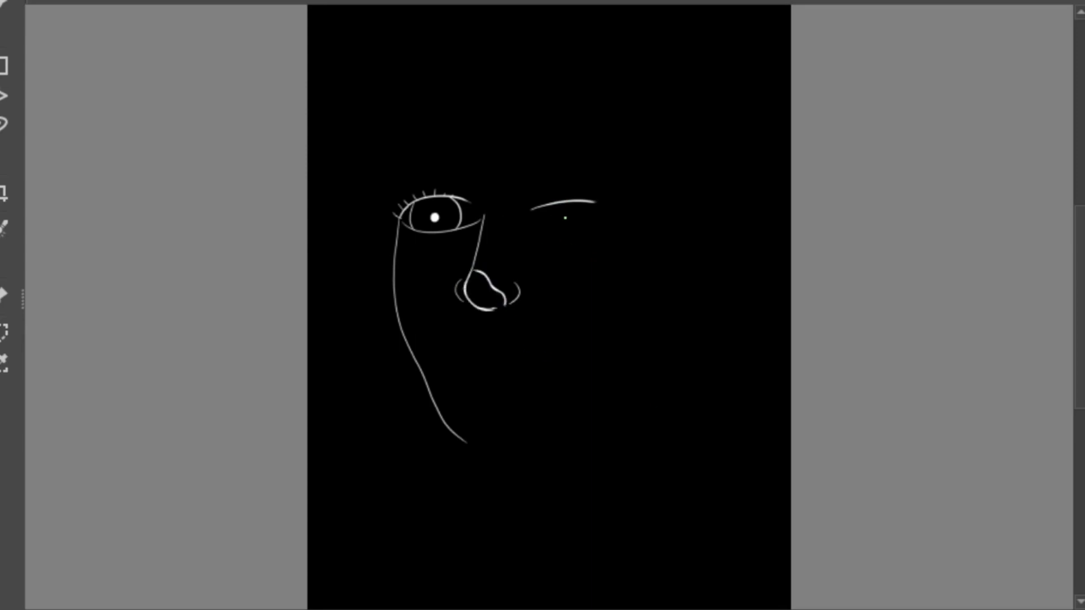
key(ctrl+z)
drag(533, 204, 620, 201)
drag(534, 215, 614, 218)
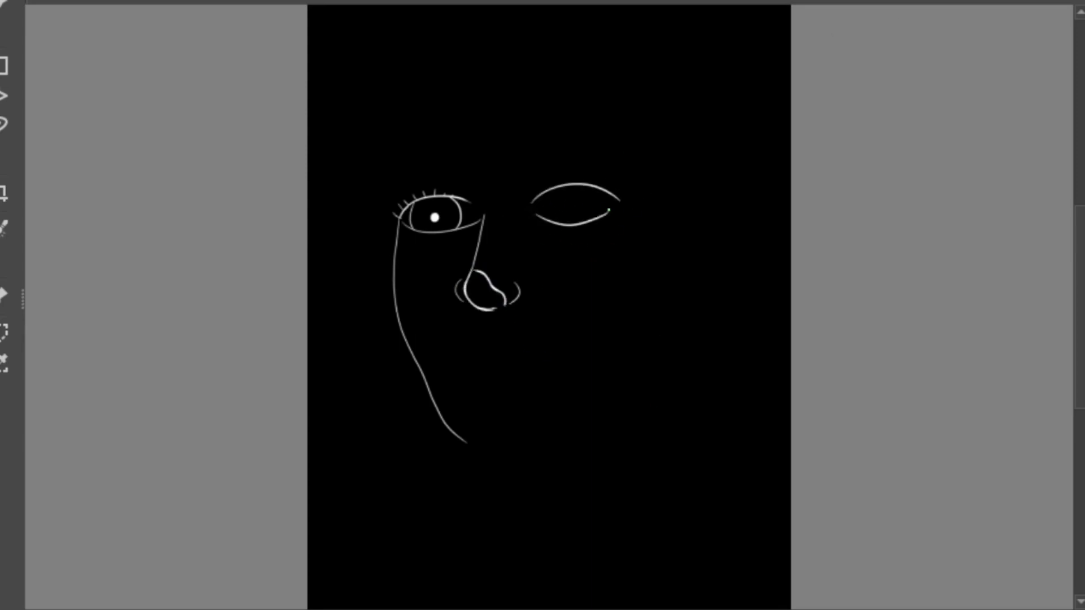
drag(557, 188, 551, 224)
drag(599, 186, 593, 225)
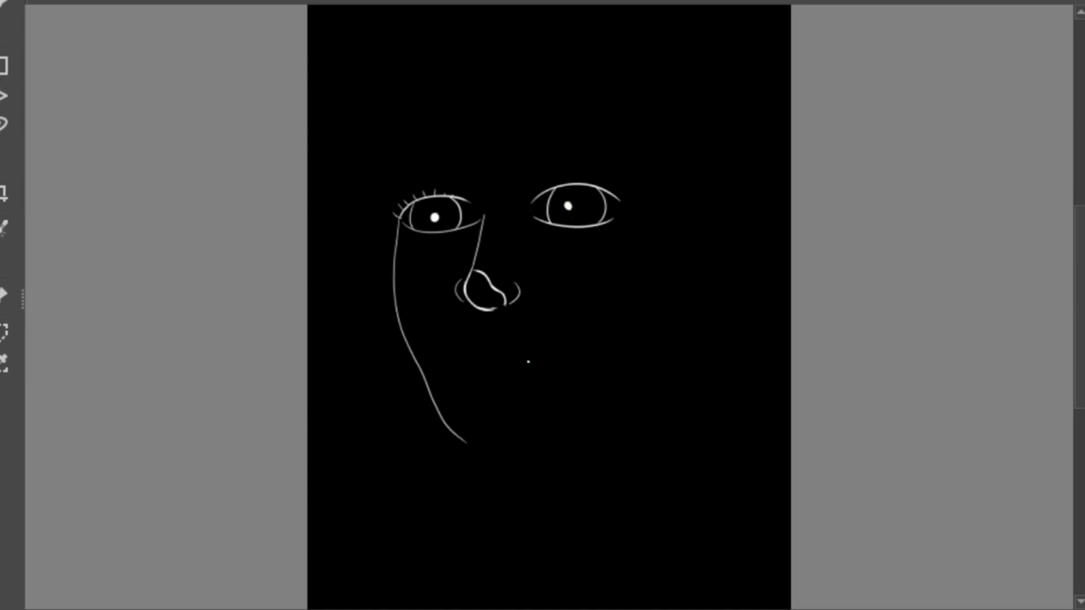
Sketch the mouth below the nose with an upper lip line and a curved lower lip
mouse_move(446, 344)
mouse_down()
mouse_move(485, 330)
mouse_move(544, 337)
mouse_move(514, 344)
mouse_up()
key(ctrl+z)
drag(464, 364, 524, 361)
Draw a face-paint edge that waves across both cheeks, runs down the right jaw and scallops along the chin
mouse_move(505, 310)
mouse_down()
mouse_move(565, 327)
mouse_move(611, 288)
mouse_up()
key(ctrl+z)
mouse_move(519, 295)
mouse_down()
mouse_move(537, 313)
mouse_move(612, 301)
mouse_move(589, 309)
mouse_move(597, 353)
mouse_move(548, 410)
mouse_up()
key(ctrl+z)
drag(461, 298, 394, 297)
key(ctrl+z)
drag(442, 416, 510, 426)
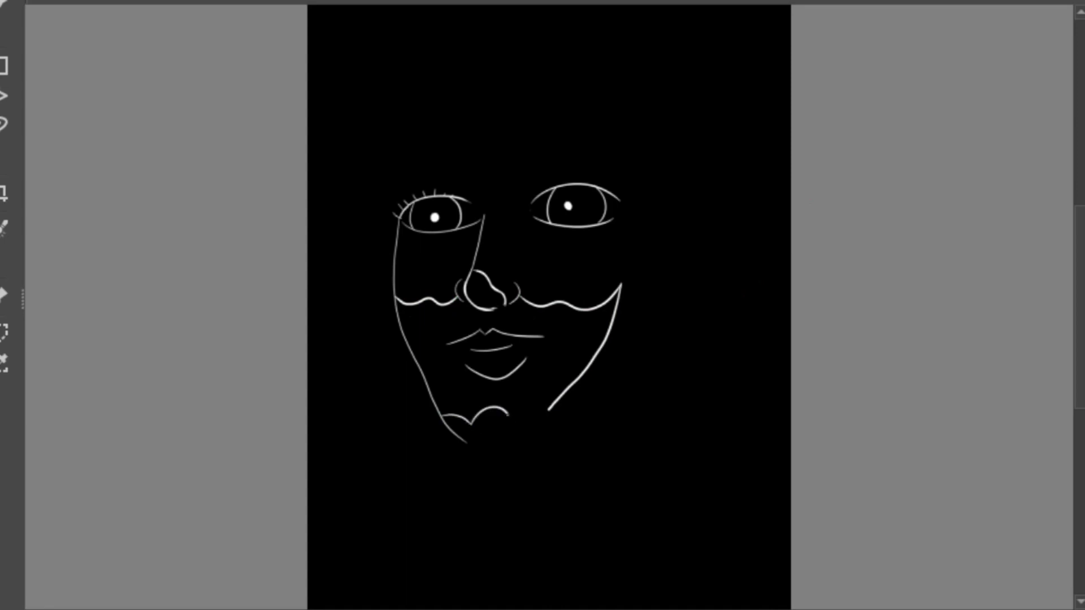
key(ctrl+z)
drag(565, 385, 516, 428)
Redraw the lips as a closed shape, and rotate and reposition them between the nose and the chin
mouse_move(449, 345)
mouse_down()
mouse_move(540, 338)
mouse_move(562, 358)
mouse_up()
key(ctrl+t)
drag(436, 315, 441, 311)
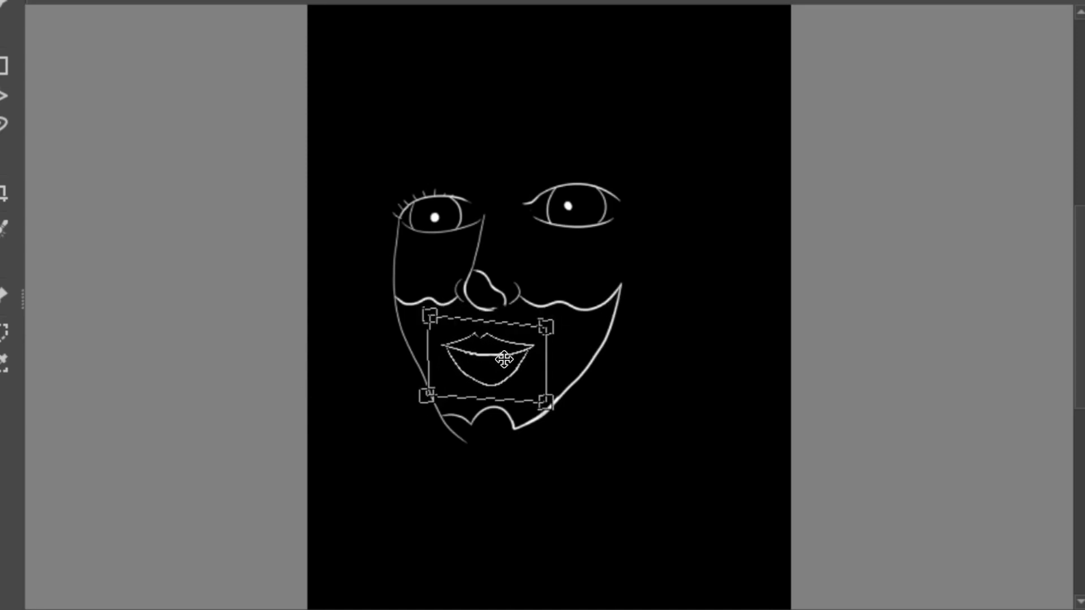
key(Return)
key(ctrl+d)
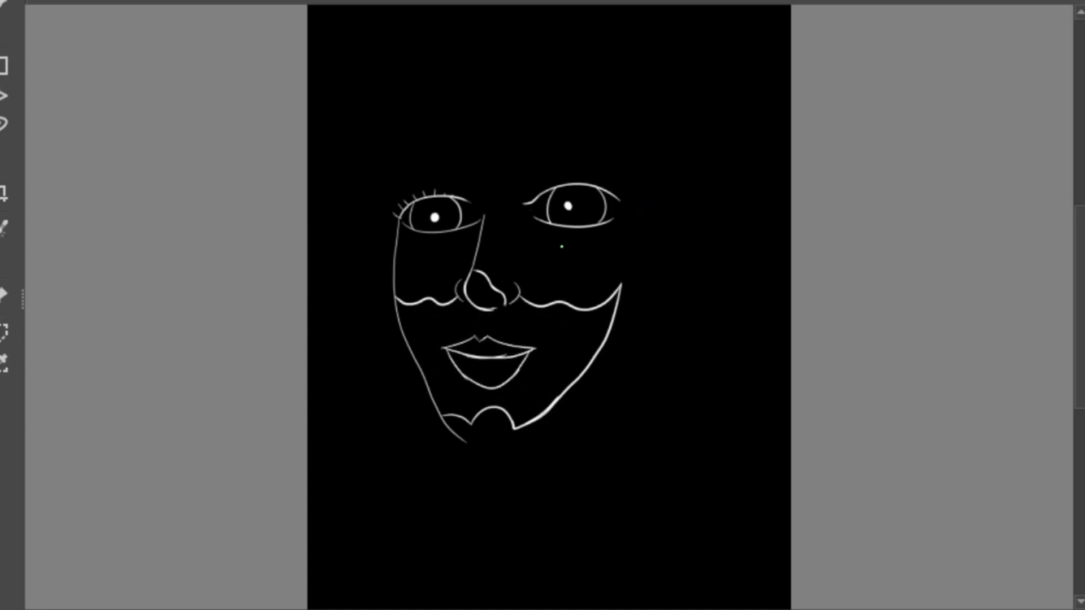
Select the right eye, then shrink, tilt and move it slightly closer to the nose
drag(639, 224, 636, 226)
key(ctrl+t)
drag(678, 156, 497, 256)
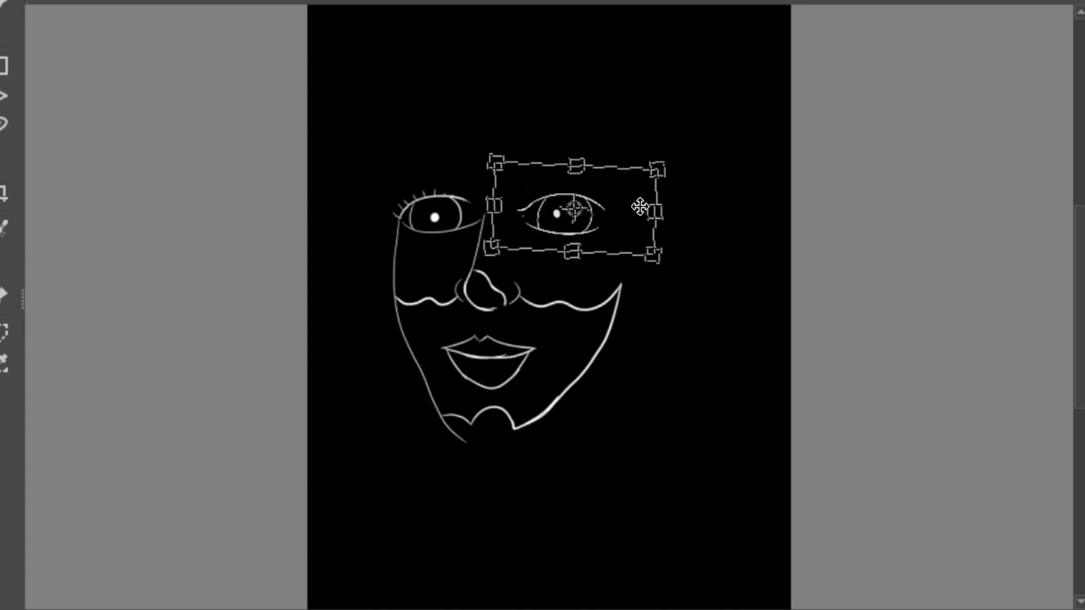
key(Return)
key(ctrl+d)
Draw the outer right jawline from eye level down to the chin, joining the left face contour
drag(649, 221, 485, 449)
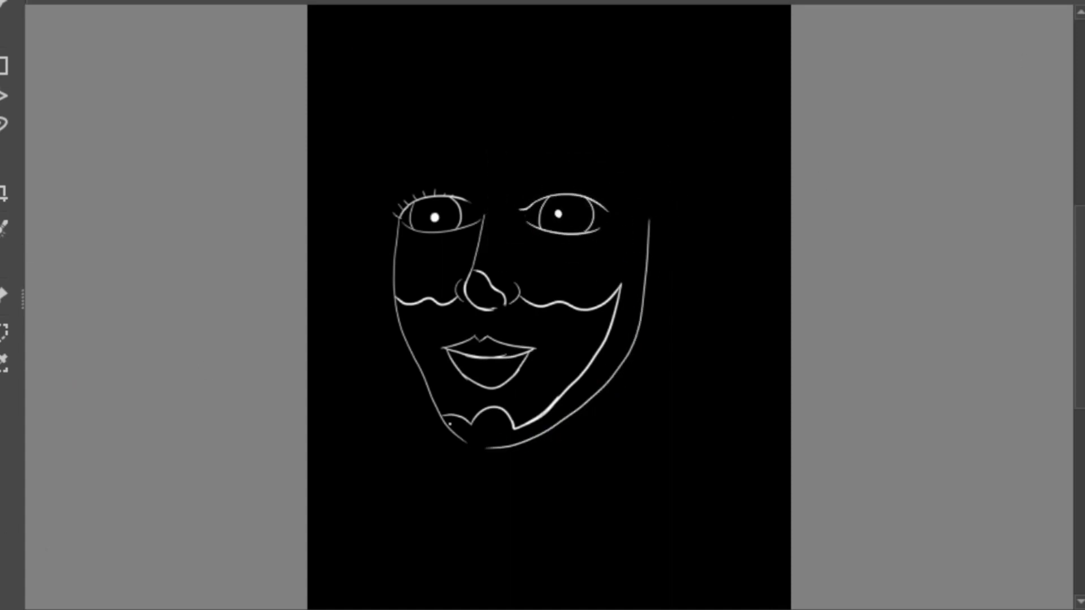
key(ctrl+z)
mouse_move(395, 223)
mouse_down()
mouse_move(421, 376)
mouse_move(446, 427)
mouse_move(503, 451)
mouse_move(646, 249)
mouse_up()
key(ctrl+z)
key(ctrl+z)
drag(534, 357, 581, 334)
key(ctrl+z)
key(ctrl+z)
Redraw the scalloped face-paint edge along the chin and clean up the old line where it meets the jaw
drag(444, 415, 511, 432)
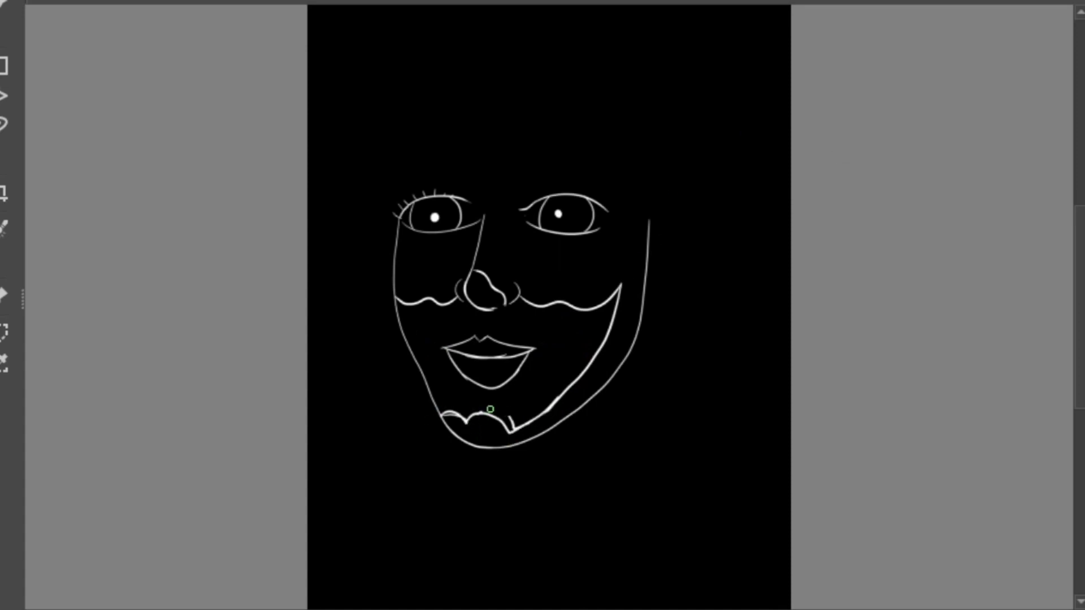
key(ctrl+z)
drag(444, 416, 555, 404)
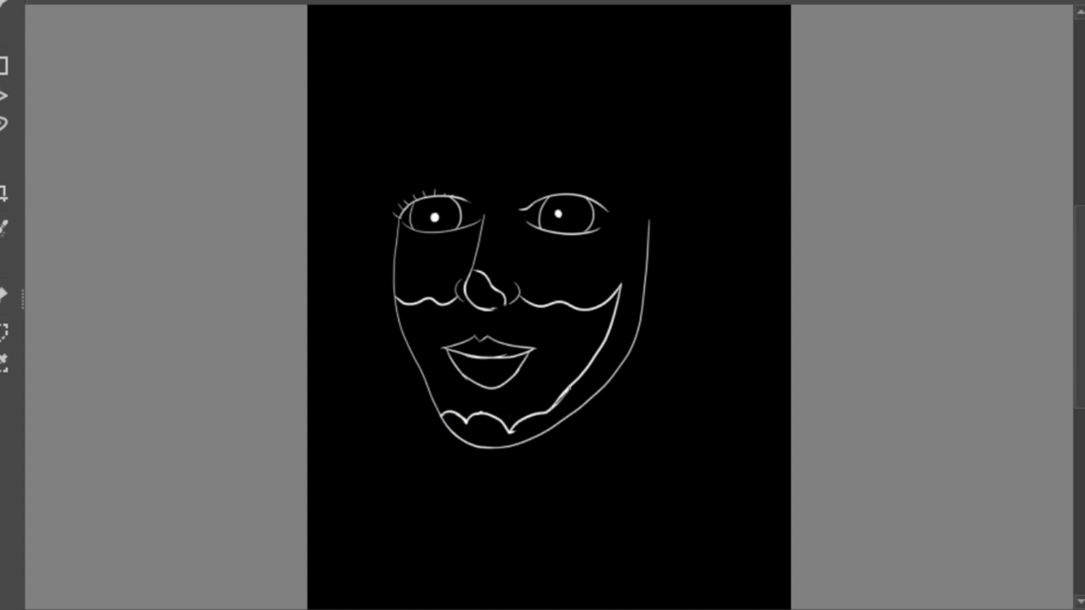
key(ctrl+z)
Draw the ear outline beside the right jawline and turn the right pupil into a small smiley face
mouse_move(668, 131)
mouse_down()
mouse_move(664, 203)
mouse_move(676, 221)
mouse_move(656, 272)
mouse_up()
key(ctrl+z)
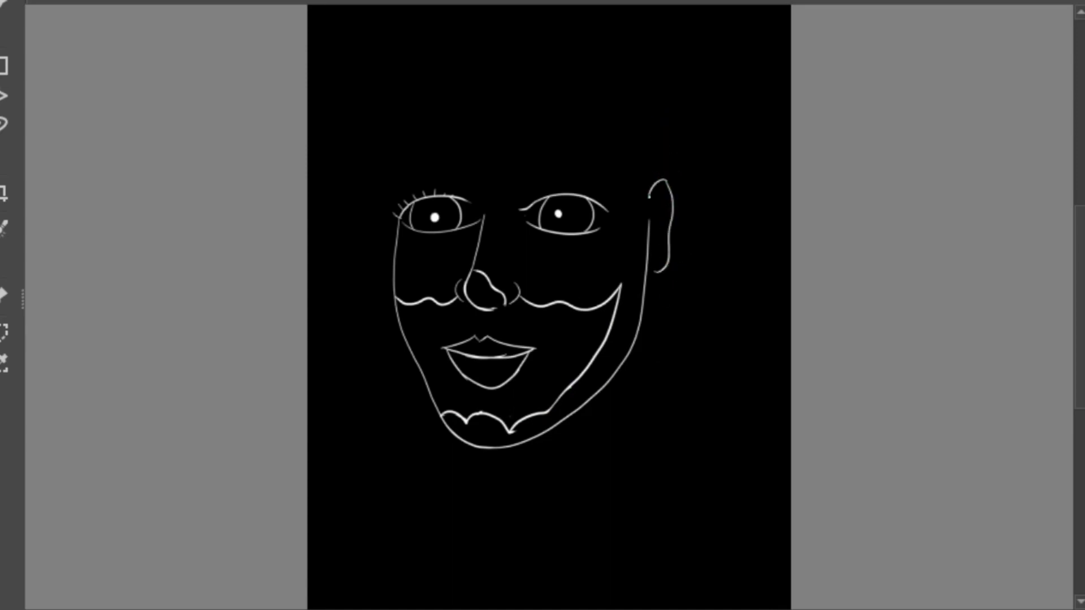
drag(651, 197, 666, 181)
key(ctrl+z)
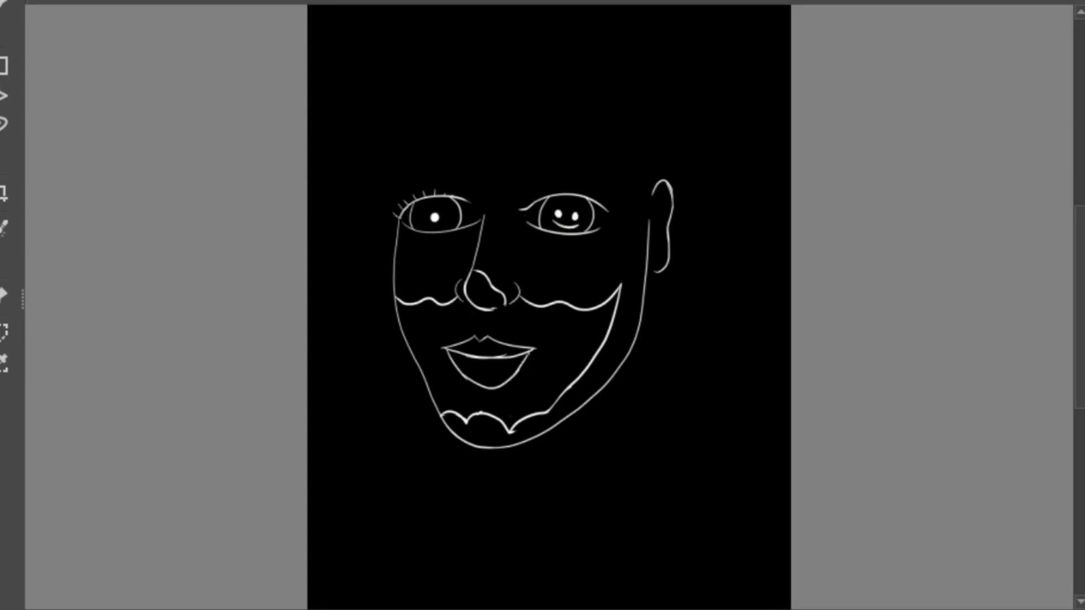
Reshape the lower lip curve and outline a curved eyebrow above the right eye
drag(479, 386, 529, 355)
key(ctrl+z)
key(ctrl+z)
mouse_move(527, 162)
mouse_down()
mouse_move(616, 182)
mouse_move(587, 153)
mouse_move(620, 189)
mouse_up()
Draw a double-lined clown-makeup triangle pointing down from the right eye's lower lid
drag(550, 230, 557, 288)
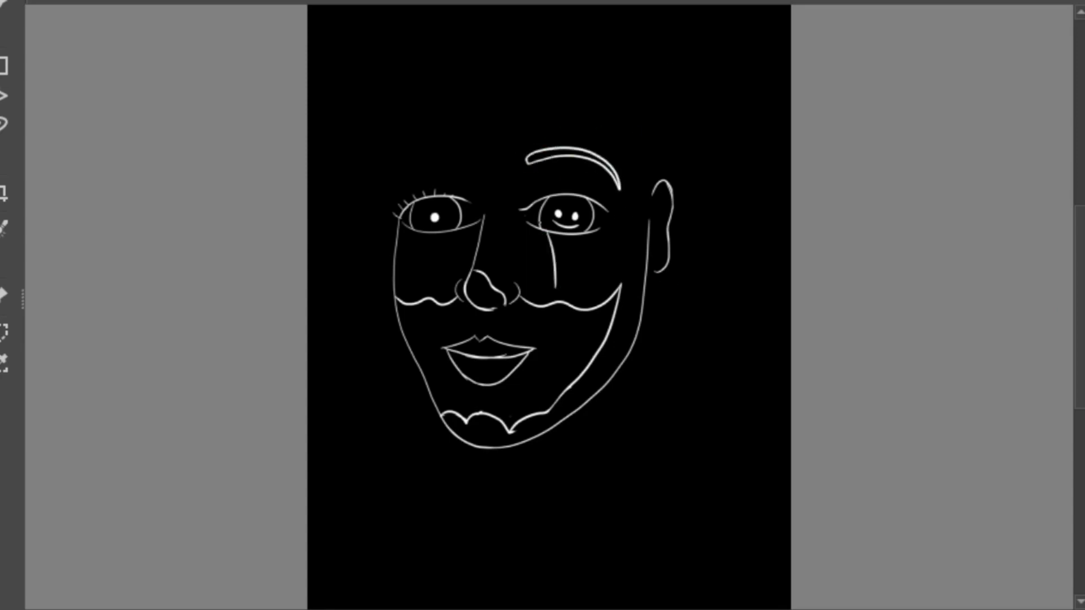
key(ctrl+z)
drag(562, 232, 564, 291)
key(ctrl+z)
mouse_move(534, 226)
mouse_down()
mouse_move(554, 248)
mouse_move(592, 231)
mouse_move(581, 232)
mouse_move(582, 263)
mouse_move(561, 243)
mouse_move(560, 266)
mouse_up()
key(ctrl+z)
key(ctrl+z)
key(ctrl+z)
key(ctrl+z)
key(ctrl+z)
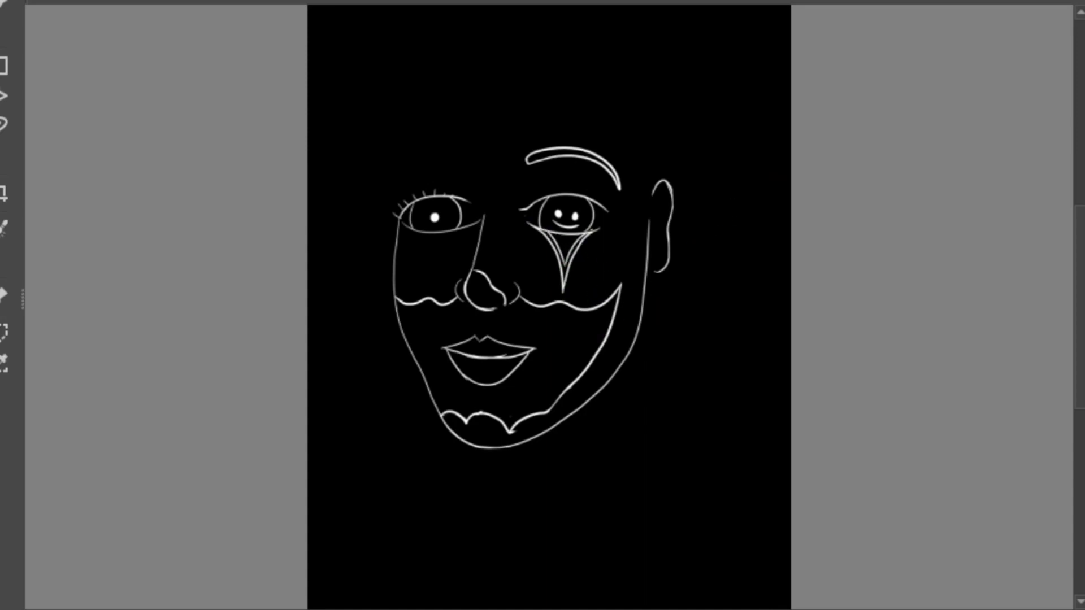
key(ctrl+z)
Add a double-lined spike above the right eyebrow and an eyelid crease below it, with the brow filled solid white
mouse_move(547, 148)
mouse_down()
mouse_move(587, 103)
mouse_move(609, 162)
mouse_move(562, 147)
mouse_move(589, 148)
mouse_up()
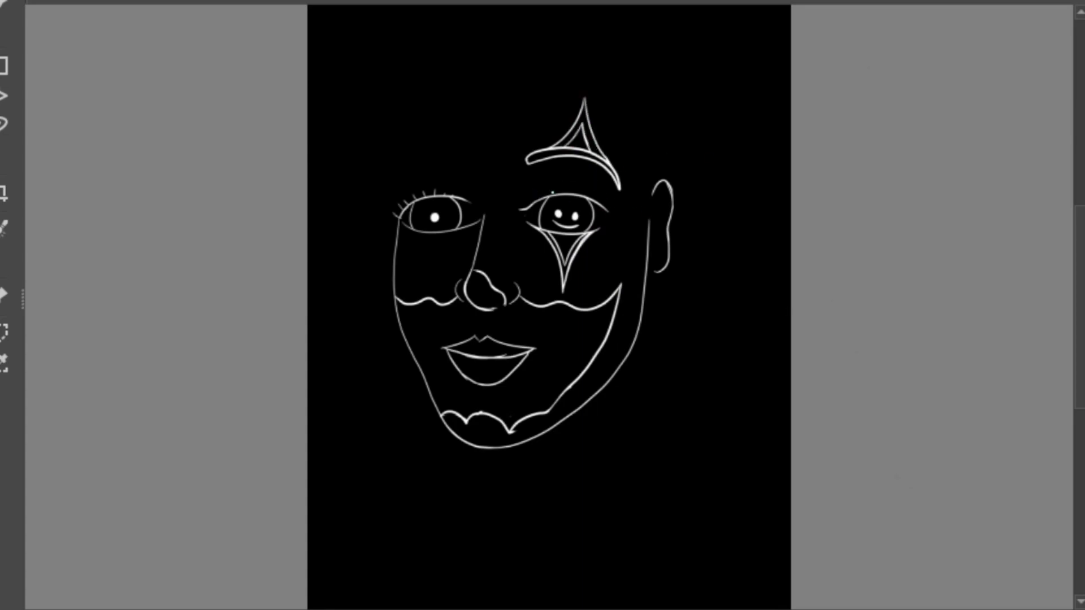
drag(532, 189, 610, 199)
click(565, 154)
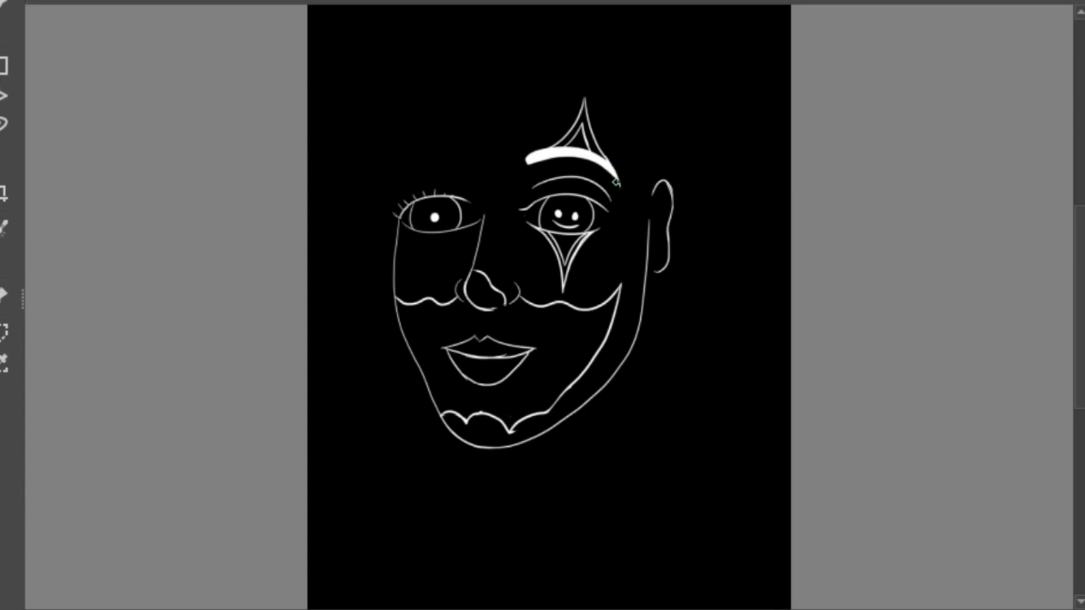
Duplicate the right eyebrow with its spike, mirror the copy and place it above the left eye
drag(526, 170, 523, 167)
key(ctrl+j)
key(ctrl+t)
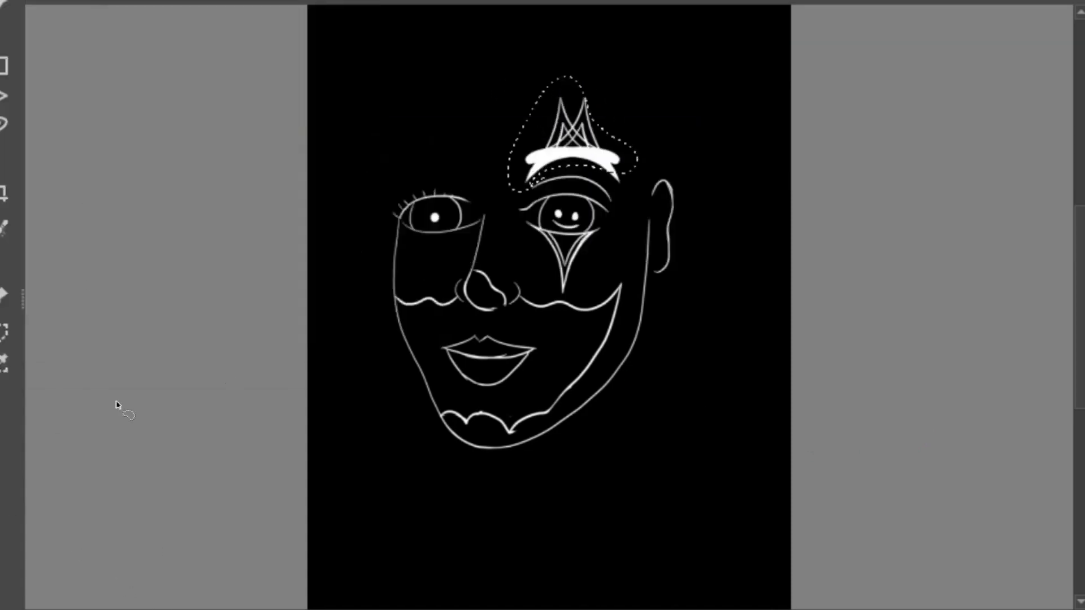
drag(616, 166, 433, 176)
drag(370, 197, 390, 187)
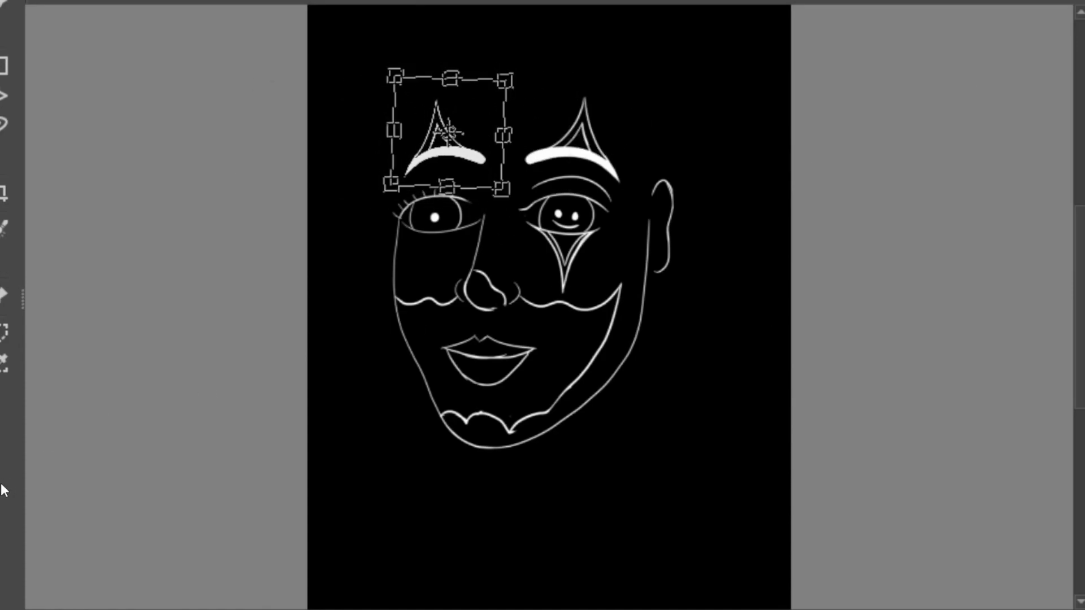
key(Return)
Fine-tune the size and placement of the two eyebrows with the Transform tool
key(ctrl+t)
key(ctrl+t)
key(ctrl+z)
key(ctrl+z)
key(ctrl+z)
key(ctrl+z)
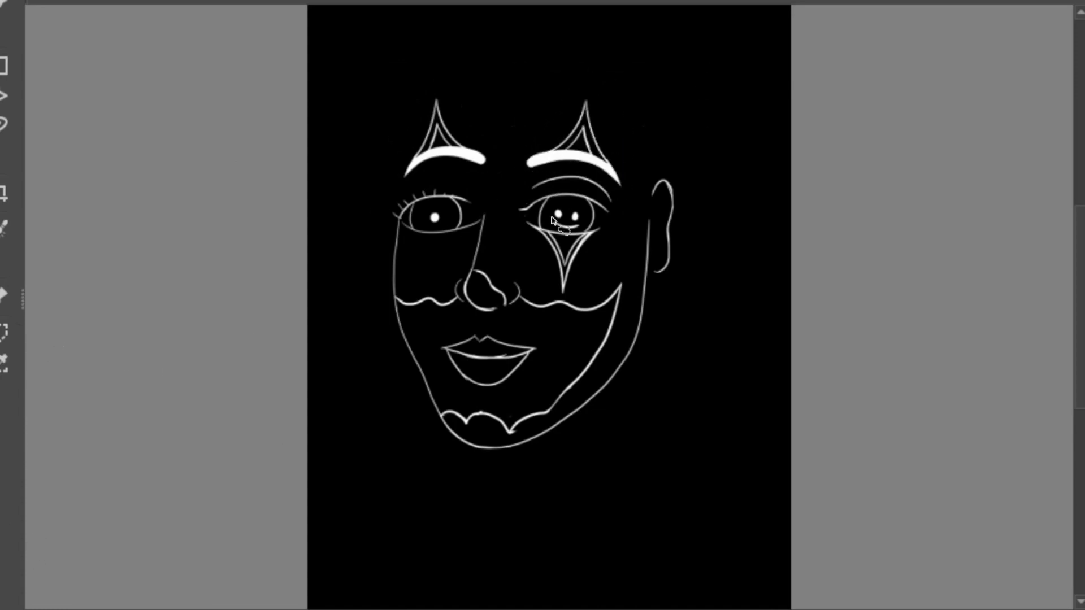
key(ctrl+z)
key(ctrl+z)
key(ctrl+z)
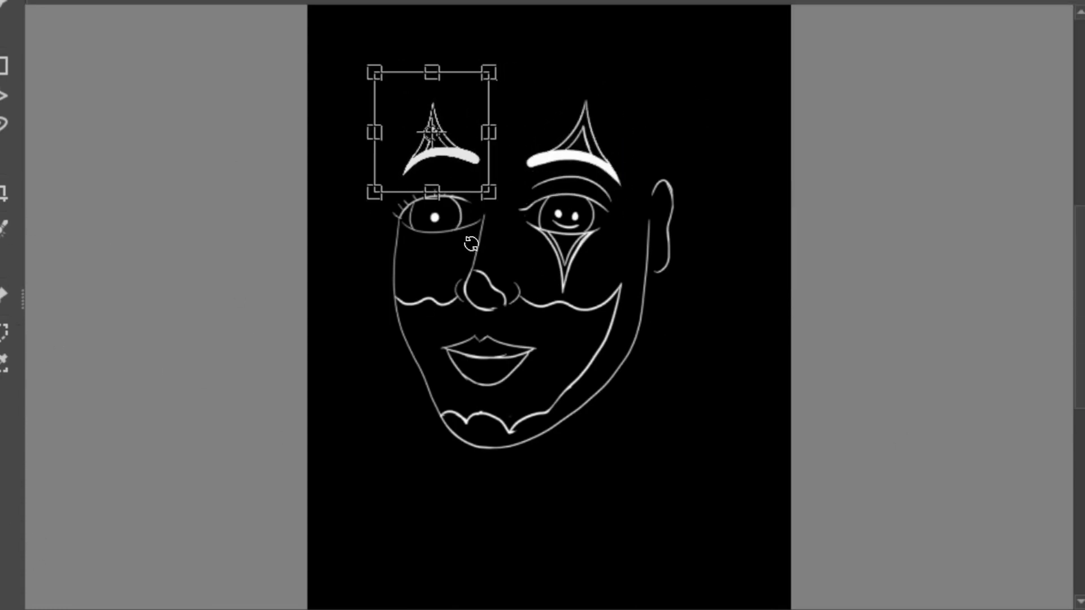
Trace the face contour with a thicker white line from the left eyebrow around the chin and up to the ear
mouse_move(398, 172)
mouse_down()
mouse_move(389, 261)
mouse_move(446, 429)
mouse_move(536, 447)
mouse_move(603, 396)
mouse_up()
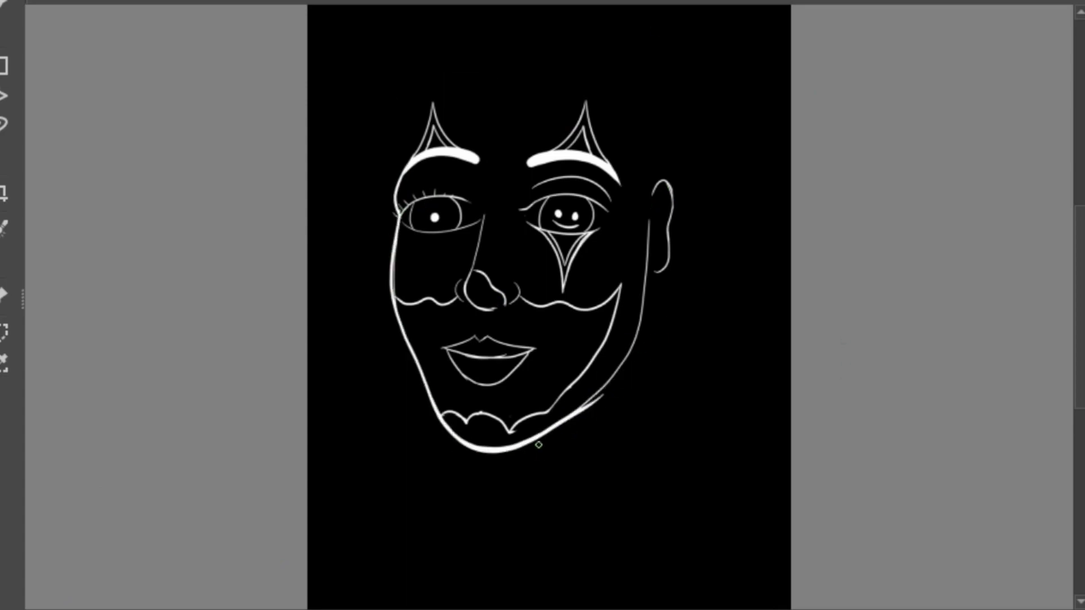
mouse_move(648, 217)
mouse_down()
mouse_move(610, 382)
mouse_move(565, 429)
mouse_up()
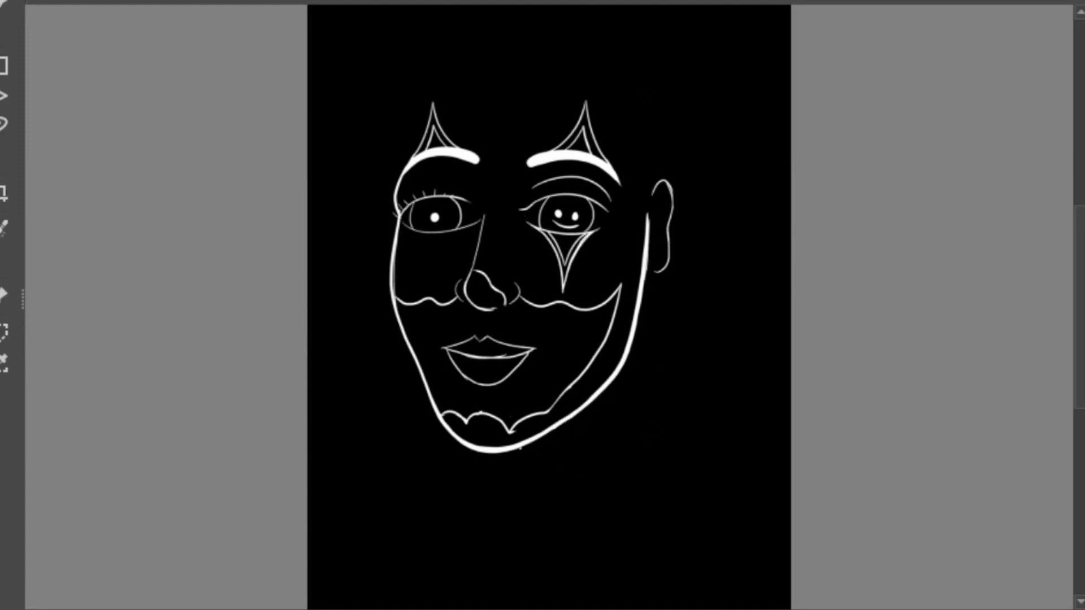
Thicken the nose and scalloped chin lines and add a double-lined triangle pointing down below the left eye
mouse_move(404, 227)
mouse_down()
mouse_move(429, 281)
mouse_move(462, 226)
mouse_move(478, 248)
mouse_move(464, 291)
mouse_up()
drag(464, 291, 492, 309)
drag(511, 282, 518, 305)
drag(467, 274, 460, 301)
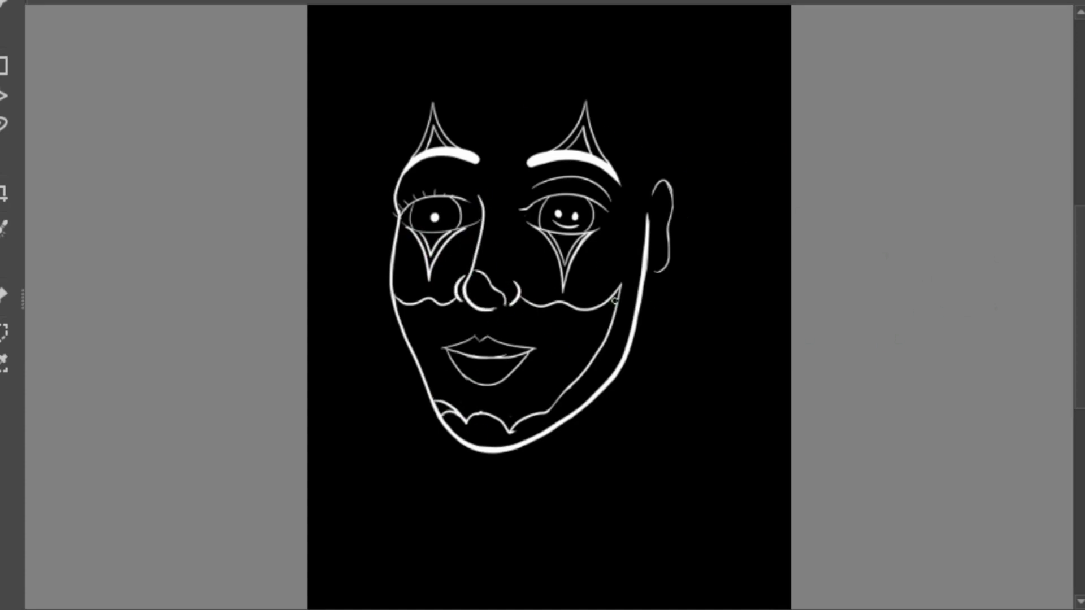
drag(509, 429, 442, 414)
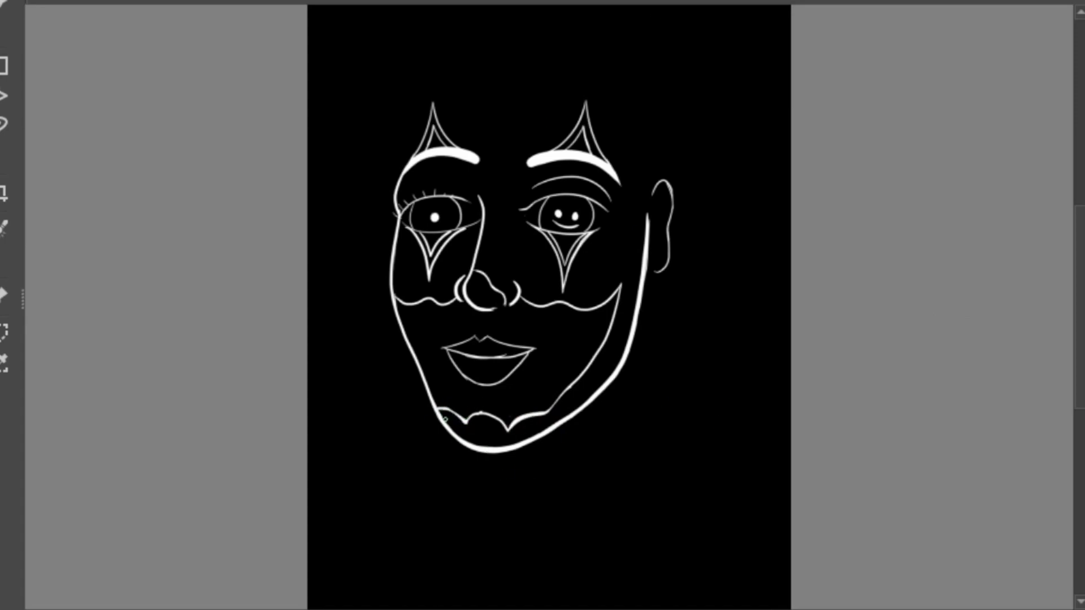
Extend the face contour upward beside the ear and draw the two neck lines below the jaw
drag(654, 170, 646, 260)
drag(455, 441, 444, 507)
drag(616, 375, 636, 503)
drag(382, 137, 480, 146)
mouse_move(480, 146)
mouse_down()
mouse_move(557, 85)
mouse_move(622, 153)
mouse_up()
drag(441, 56, 706, 435)
key(ctrl+z)
key(ctrl+z)
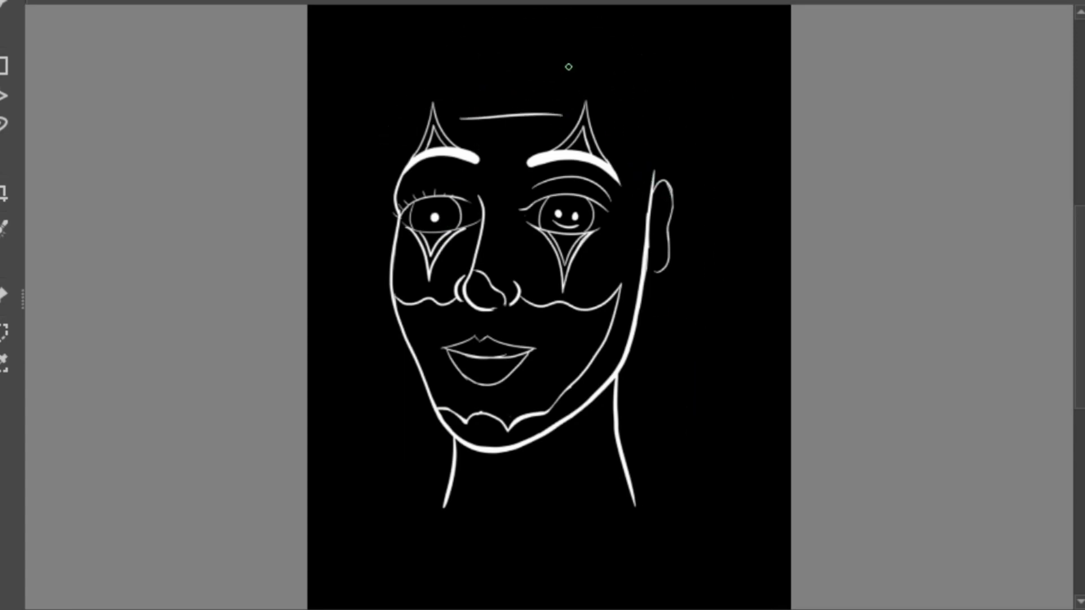
Draw a center-parted hairline curving from the middle of the forehead down both sides of the face
mouse_move(504, 101)
mouse_down()
mouse_move(513, 50)
mouse_move(639, 149)
mouse_move(656, 331)
mouse_up()
mouse_move(503, 100)
mouse_down()
mouse_move(396, 175)
mouse_move(401, 321)
mouse_up()
key(ctrl+z)
drag(404, 276, 395, 393)
drag(398, 339, 390, 446)
Draw the outer contour of the long hair on the left side and add loose strands beside the neck
mouse_move(505, 97)
mouse_down()
mouse_move(368, 218)
mouse_move(364, 317)
mouse_up()
drag(367, 294, 429, 582)
drag(405, 379, 430, 590)
drag(416, 362, 426, 497)
drag(421, 373, 443, 492)
drag(396, 186, 392, 343)
Draw the outer contour of the hair on the right side, with long strands falling past the ear and neck
drag(516, 37, 681, 141)
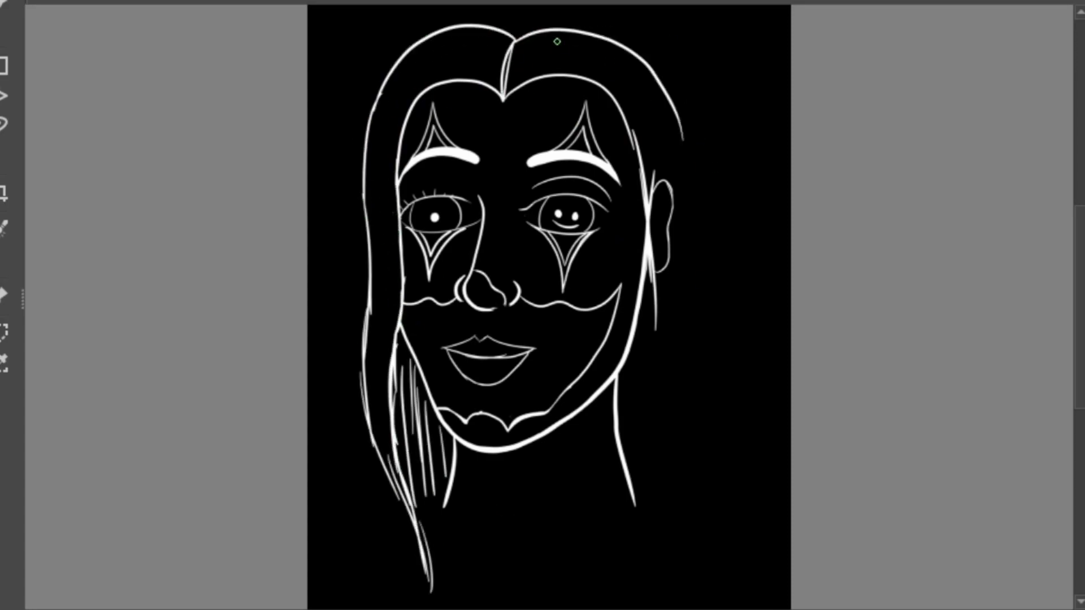
key(ctrl+z)
mouse_move(517, 39)
mouse_down()
mouse_move(681, 238)
mouse_move(667, 338)
mouse_up()
mouse_move(650, 113)
mouse_down()
mouse_move(651, 342)
mouse_move(673, 607)
mouse_up()
drag(658, 176, 649, 303)
drag(640, 310, 624, 572)
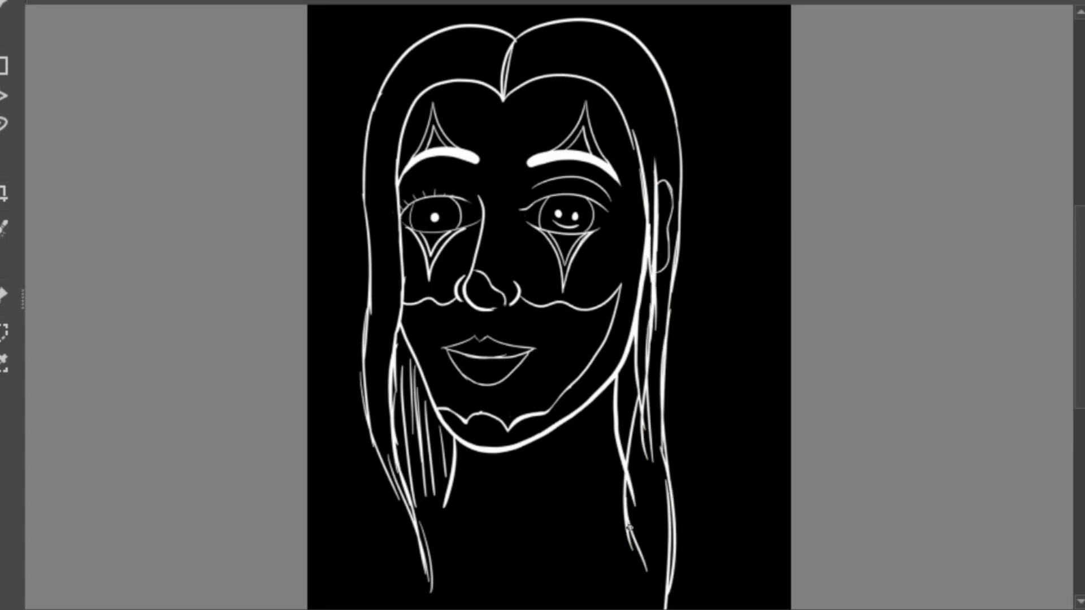
Fill the gaps between the hair and the neck on both sides with more thin vertical strands
scroll(651, 372, up, 1)
drag(636, 379, 622, 480)
drag(415, 407, 419, 529)
drag(424, 434, 427, 534)
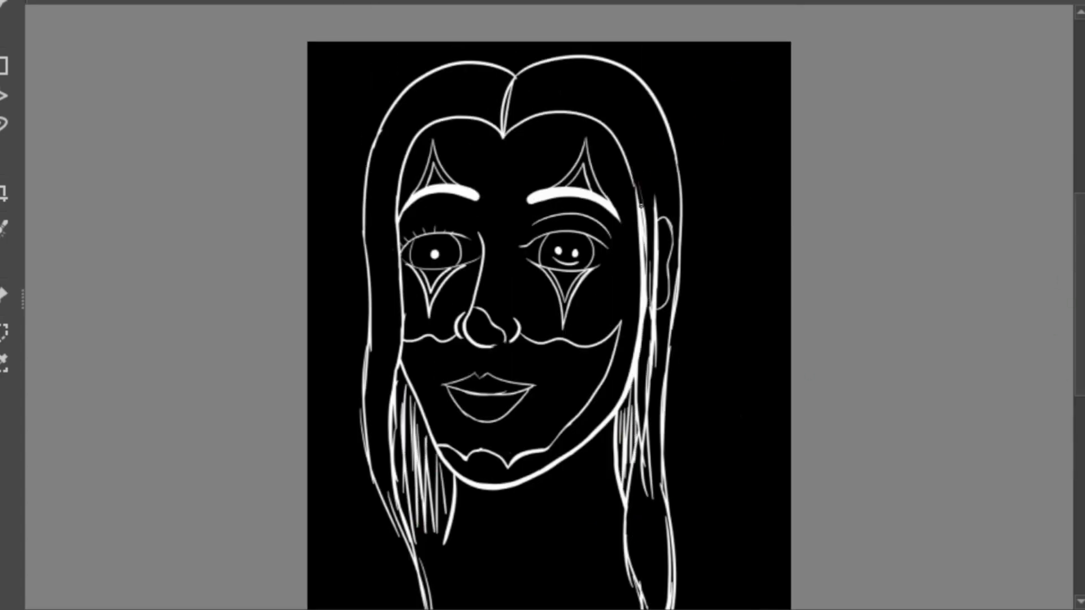
Redraw the jaw with a slimmer, thicker contour around the chin and thicken the hairline along the right side of the face
key(ctrl+plus)
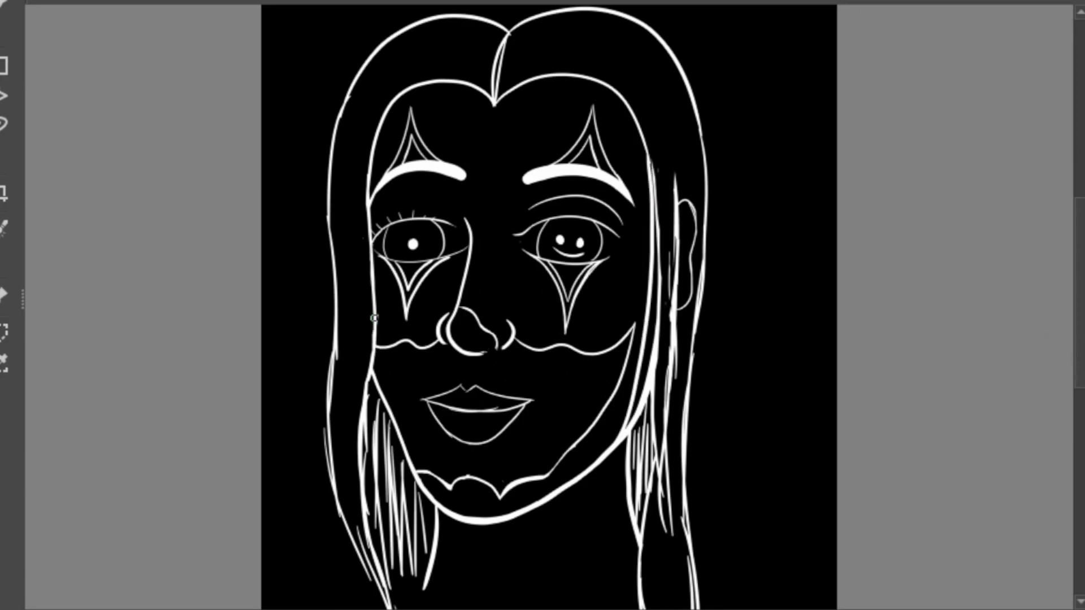
drag(374, 318, 430, 497)
drag(635, 328, 455, 525)
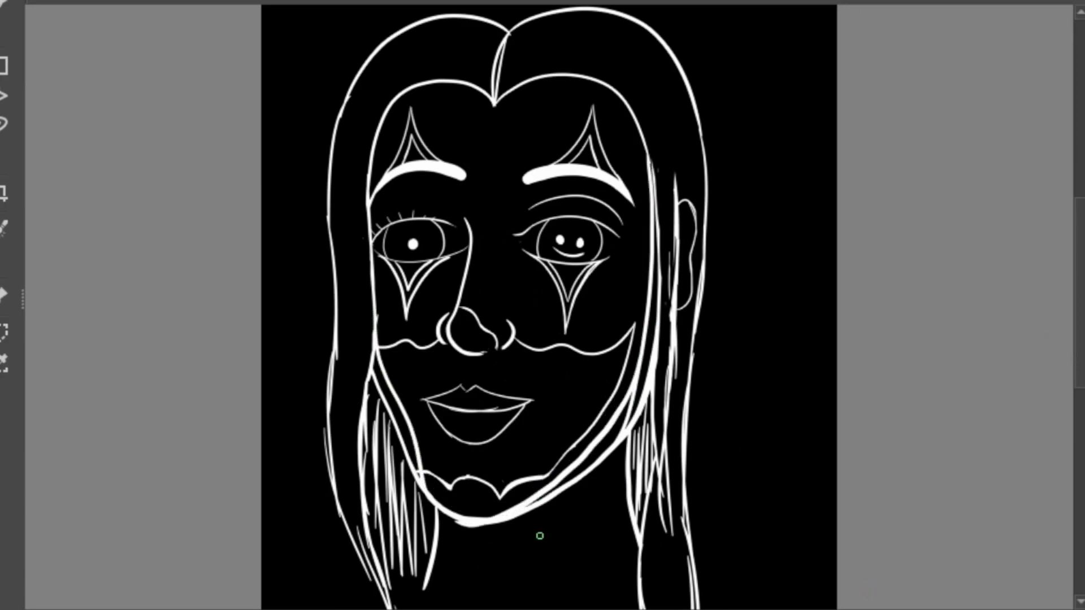
key(ctrl+z)
key(ctrl+z)
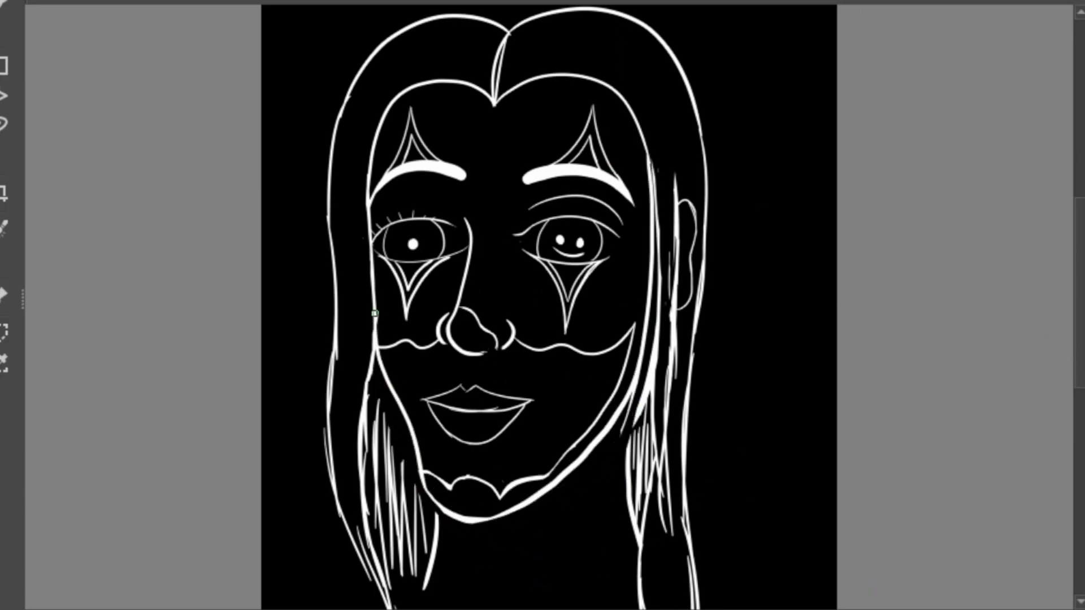
mouse_move(375, 313)
mouse_down()
mouse_move(415, 457)
mouse_move(452, 515)
mouse_move(526, 516)
mouse_up()
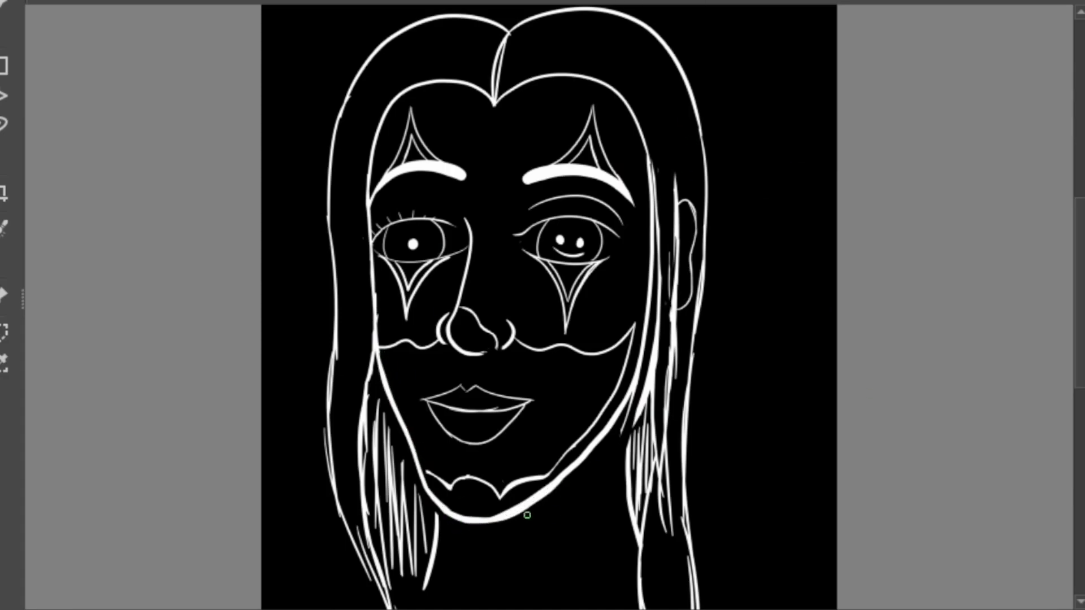
drag(648, 131, 641, 366)
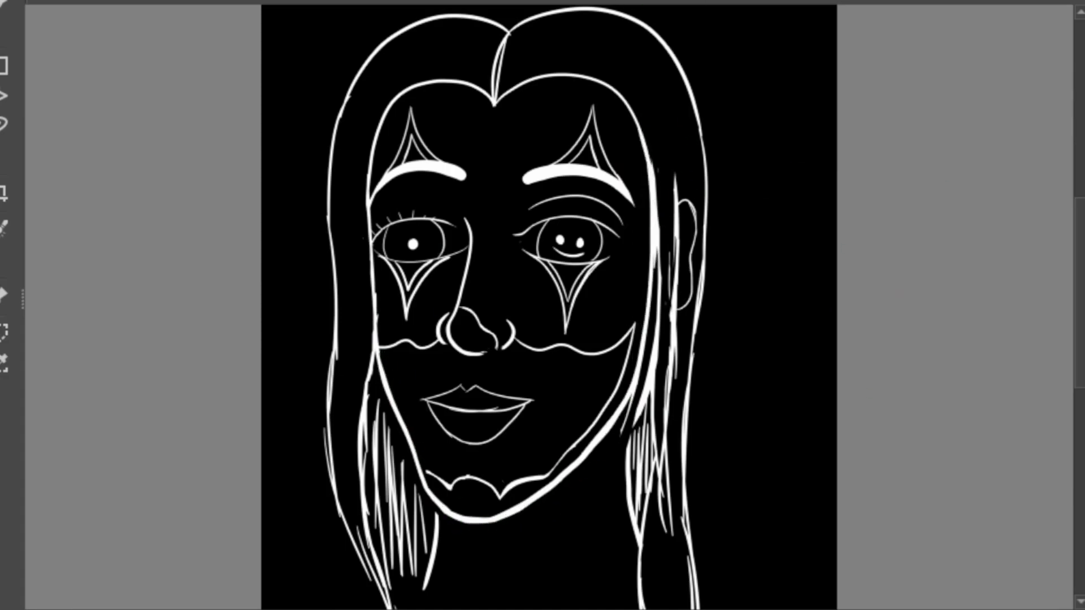
Remove both eyes and the clown triangles below them, keeping the eyebrows
key(ctrl+0)
mouse_move(478, 248)
mouse_down()
mouse_move(435, 306)
mouse_move(582, 254)
mouse_move(609, 368)
mouse_up()
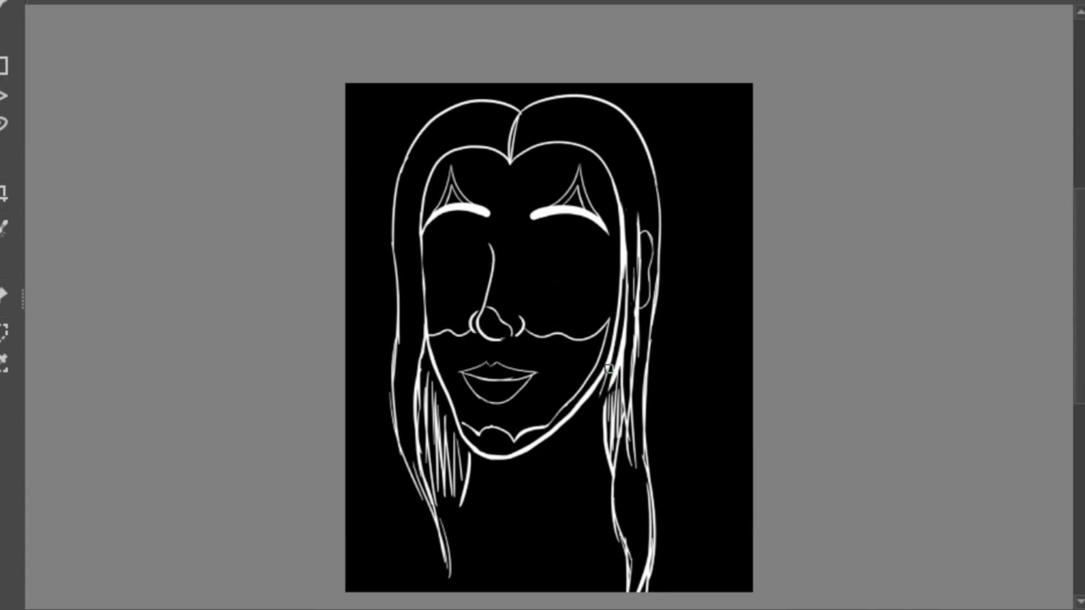
Try a crosshair design with a round center in place of the right eye
mouse_move(531, 232)
mouse_down()
mouse_move(556, 285)
mouse_move(619, 277)
mouse_up()
drag(565, 248, 565, 326)
key(ctrl+z)
click(566, 265)
drag(573, 226, 565, 347)
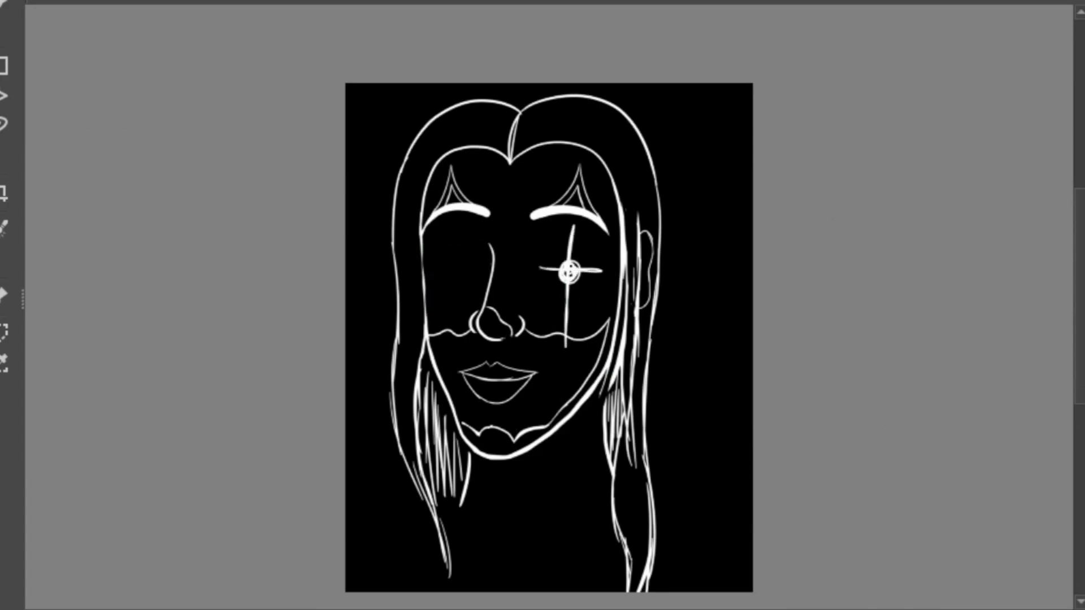
key(ctrl+z)
Try a large round eye with a curved upper lid and a small pupil dot in the right eye's place
drag(451, 253, 464, 270)
mouse_move(535, 260)
mouse_down()
mouse_move(599, 262)
mouse_move(577, 322)
mouse_up()
key(ctrl+z)
drag(582, 244, 570, 300)
key(ctrl+z)
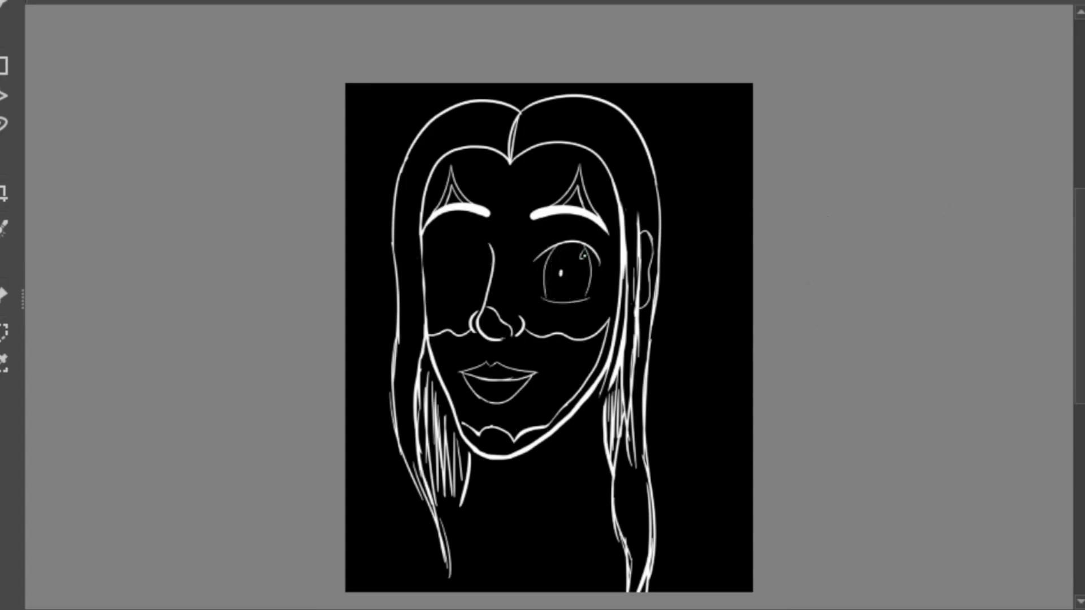
mouse_move(582, 249)
mouse_down()
mouse_move(547, 291)
mouse_move(562, 298)
mouse_up()
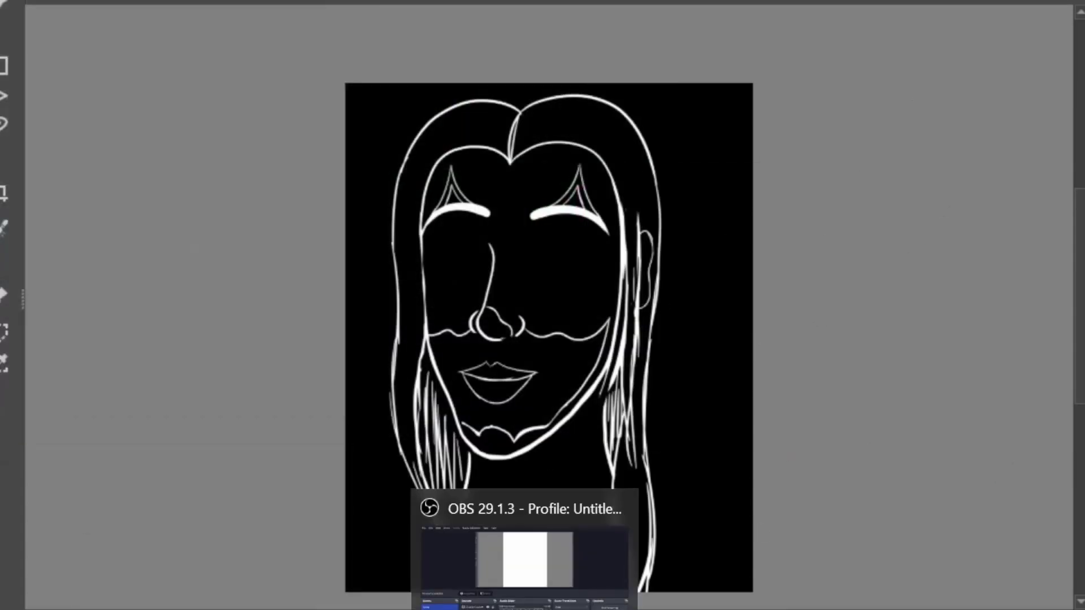
key(ctrl+z)
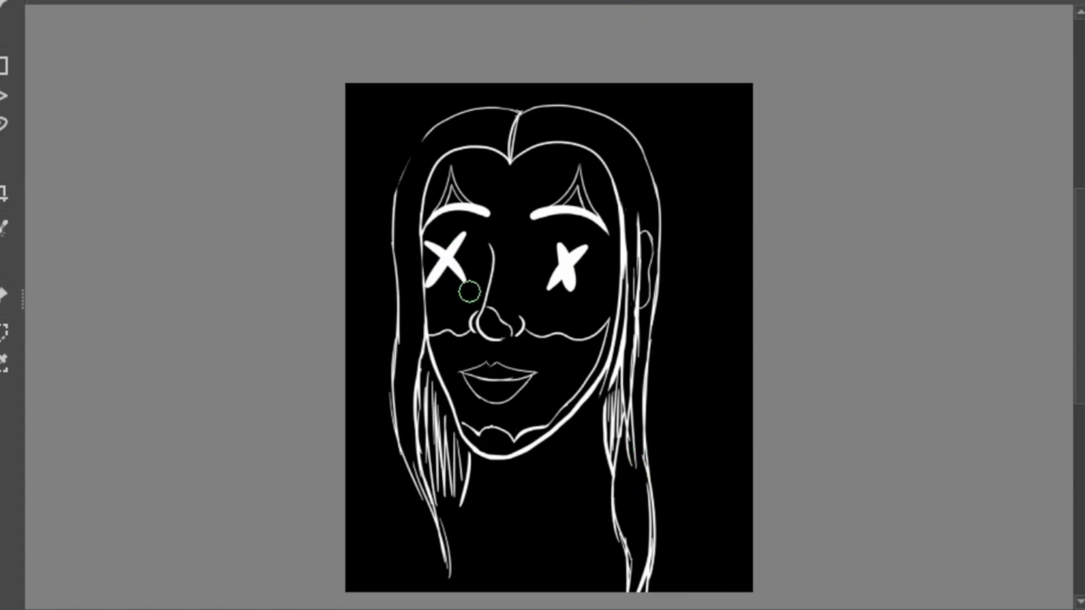
Try bold white X shapes in place of both eyes, then erase them
drag(534, 234, 577, 302)
drag(582, 234, 542, 284)
drag(435, 243, 469, 294)
drag(465, 243, 436, 298)
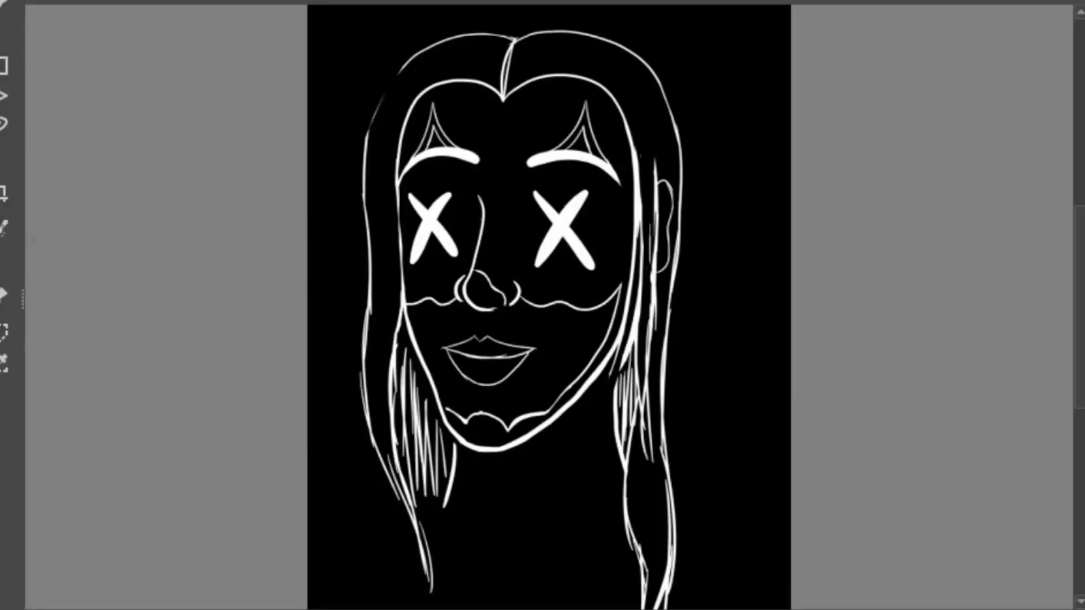
drag(559, 204, 576, 235)
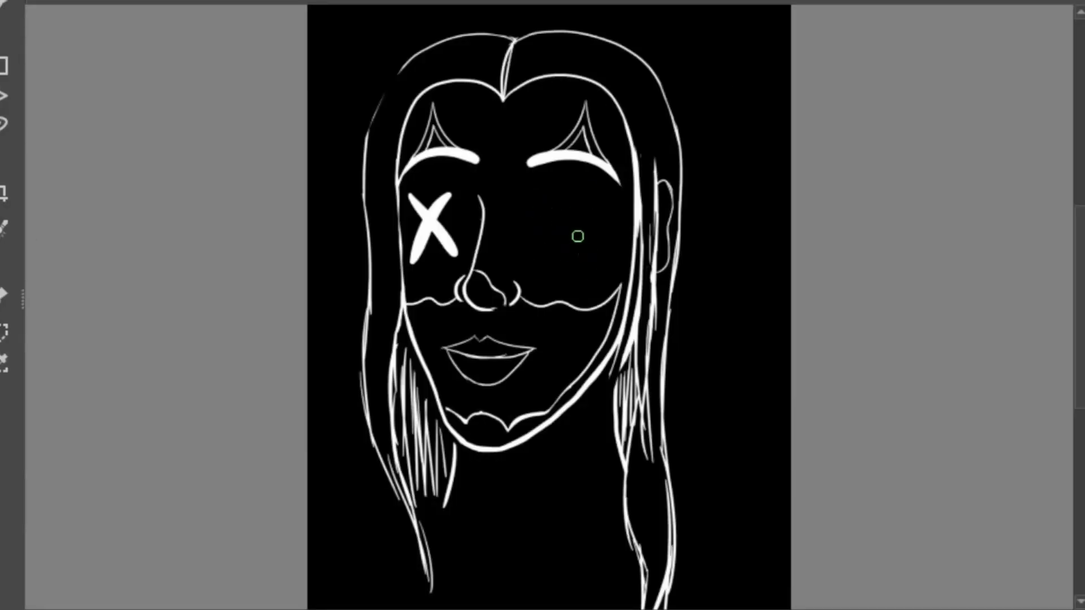
drag(429, 203, 430, 248)
Add hair strands in front of the ear
drag(647, 150, 644, 350)
drag(509, 48, 365, 187)
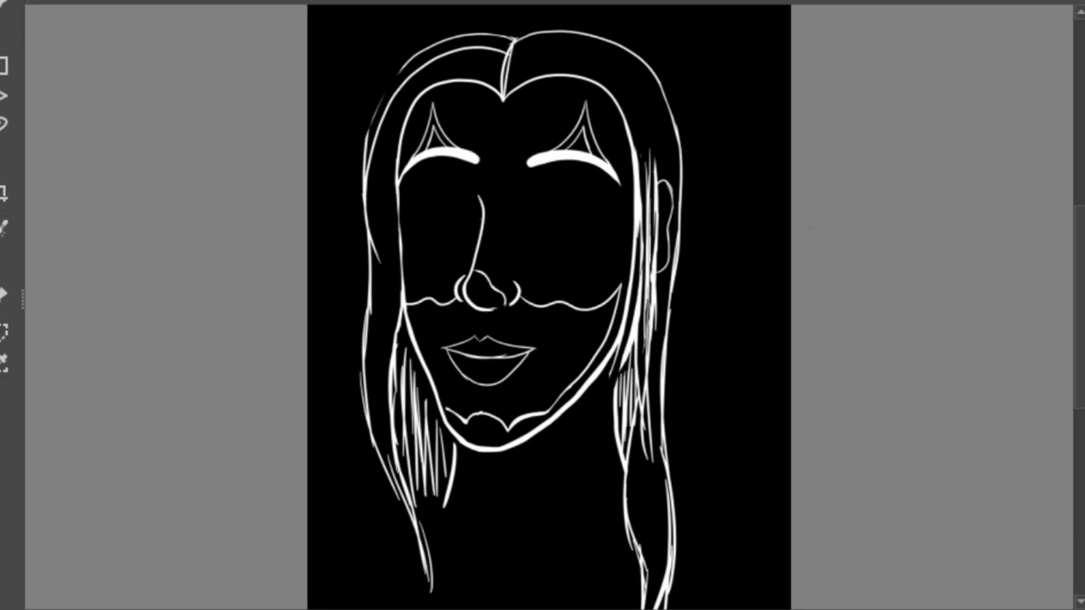
key(ctrl+z)
Select the round left eye with a freehand selection and paste a copy in the right eye's place
mouse_move(477, 233)
mouse_down()
mouse_move(447, 195)
mouse_move(403, 232)
mouse_up()
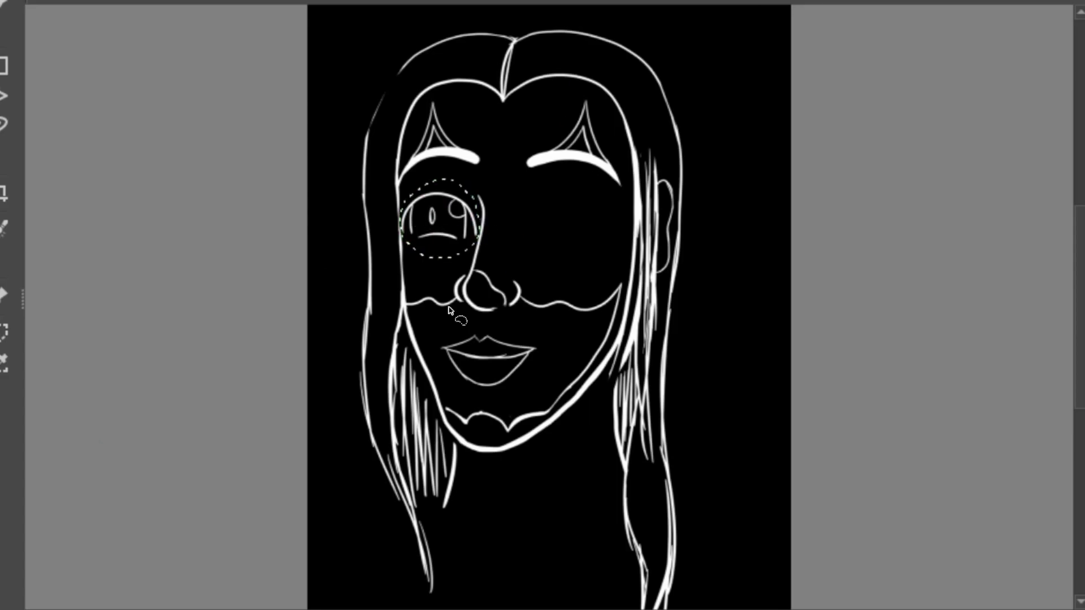
key(ctrl+c)
key(ctrl+alt+v)
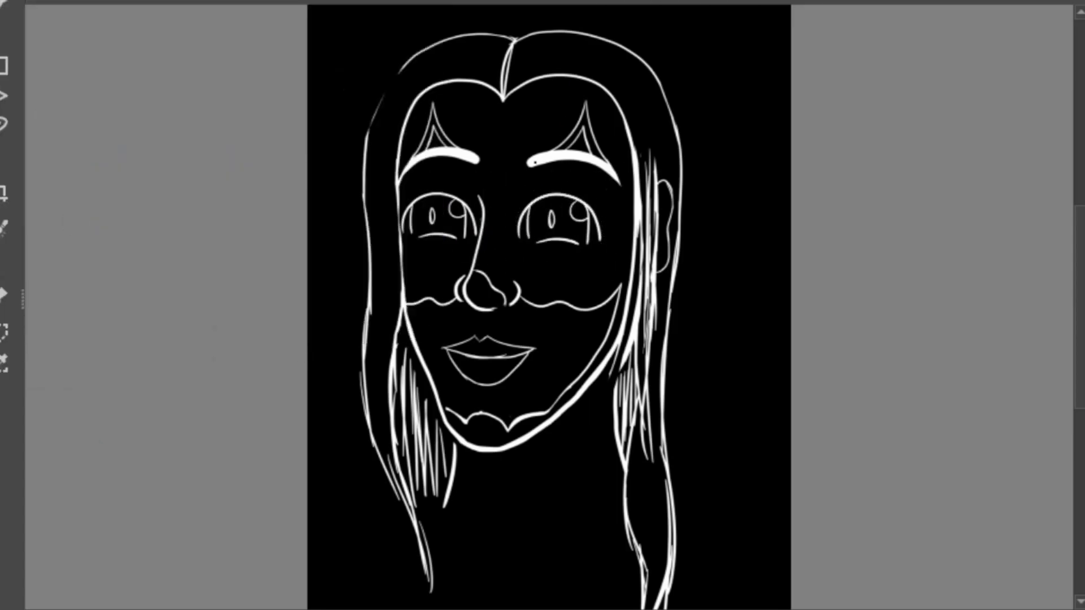
Hollow out both solid white eyebrows so only their outlines remain
key(ctrl+z)
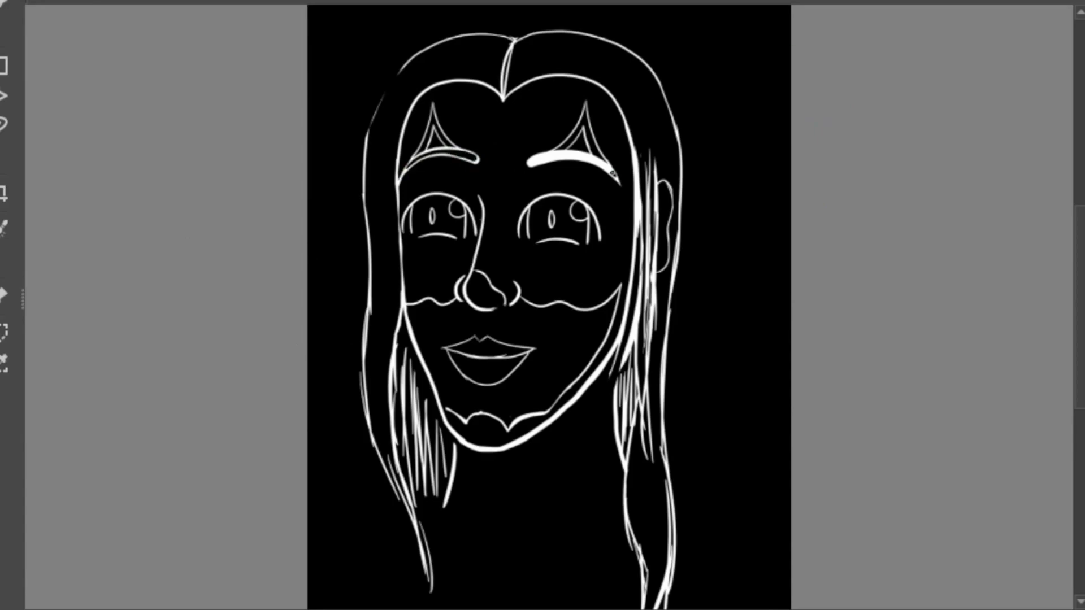
key(ctrl+z)
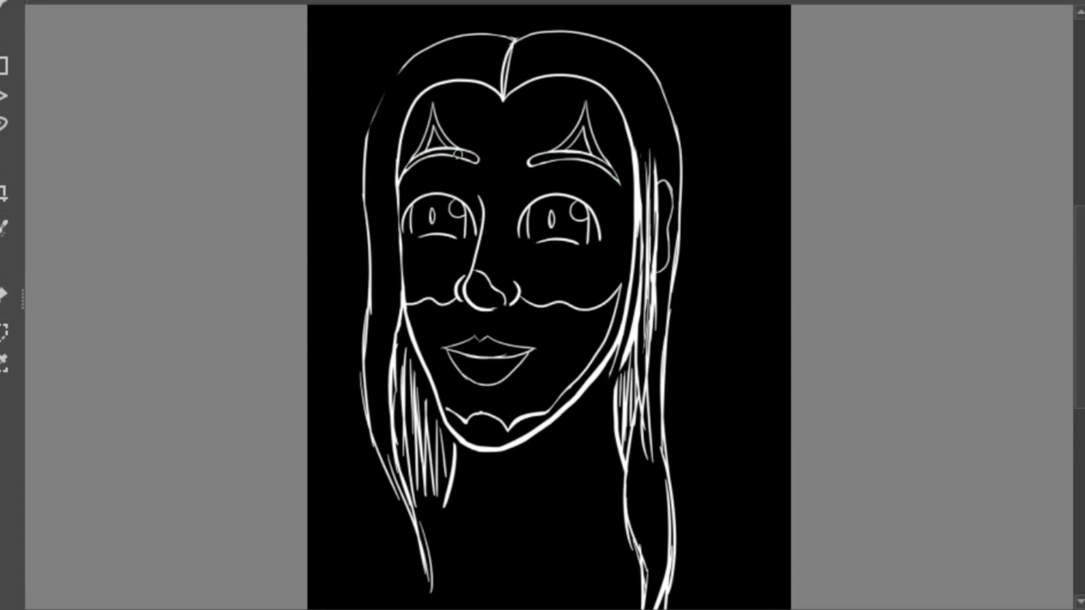
Fill the lips with white and shape a dark opening between the upper and lower lip
click(483, 360)
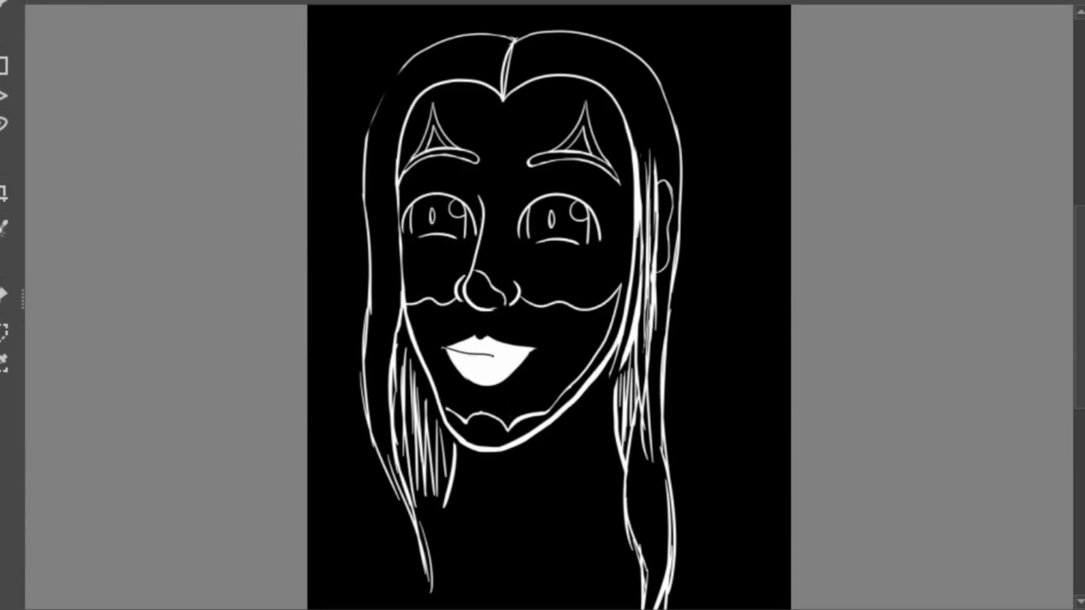
drag(446, 356, 511, 362)
drag(449, 349, 537, 347)
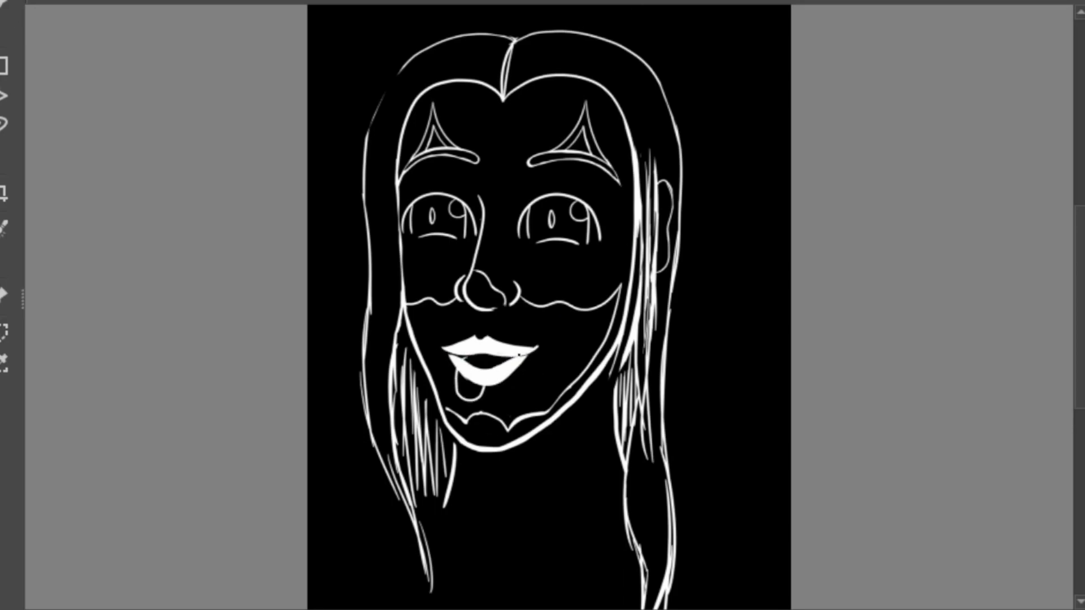
Draw curved contour lines on the right cheek and a cigarette sticking out of the mouth to the lower left
mouse_move(614, 258)
mouse_down()
mouse_move(586, 339)
mouse_move(555, 376)
mouse_up()
mouse_move(483, 361)
mouse_down()
mouse_move(420, 384)
mouse_move(485, 371)
mouse_up()
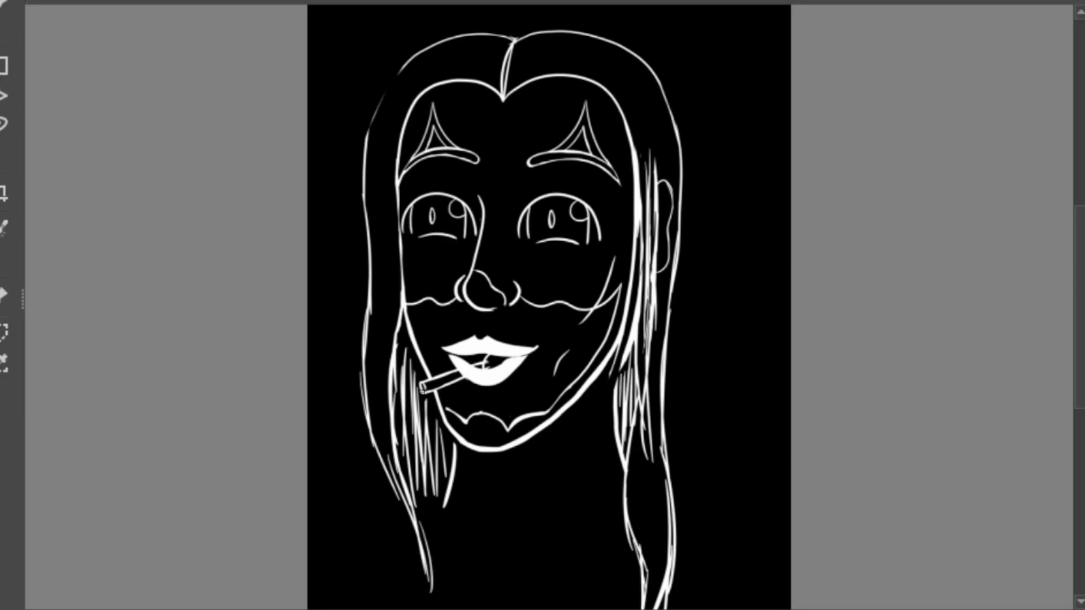
drag(421, 391, 480, 371)
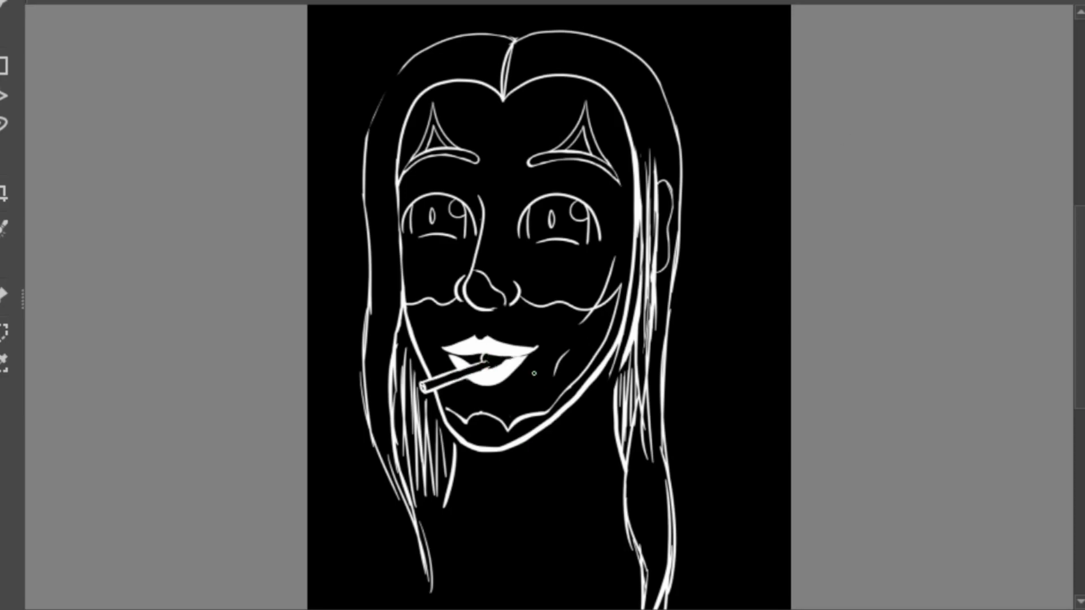
Reshape the lips around the cigarette with a thinner upper lip and pointed mouth corners
drag(534, 374, 514, 363)
drag(477, 359, 442, 350)
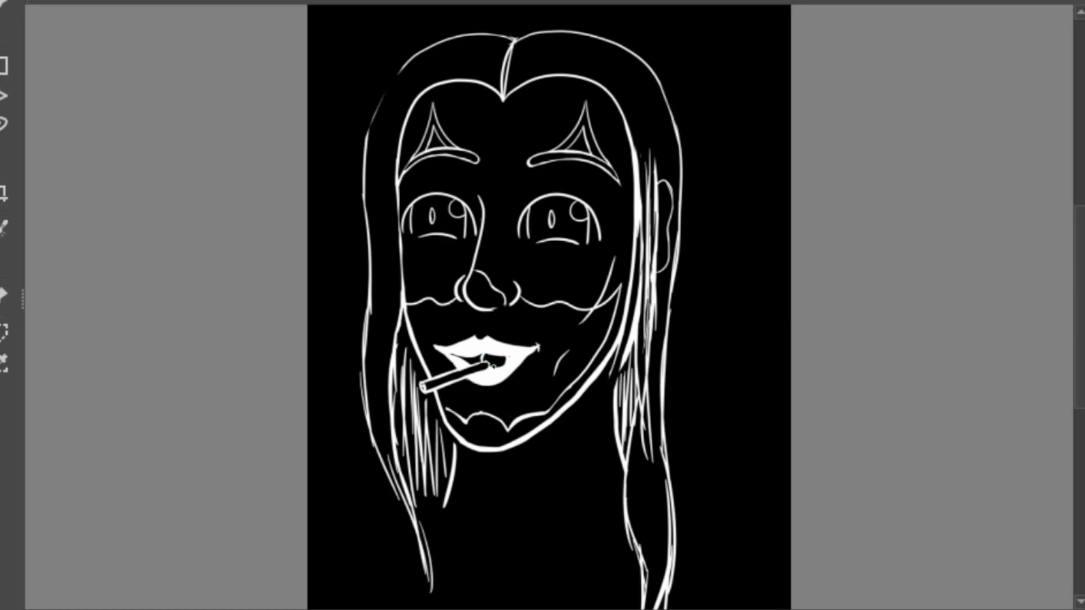
key(ctrl+z)
key(ctrl+z)
key(ctrl+z)
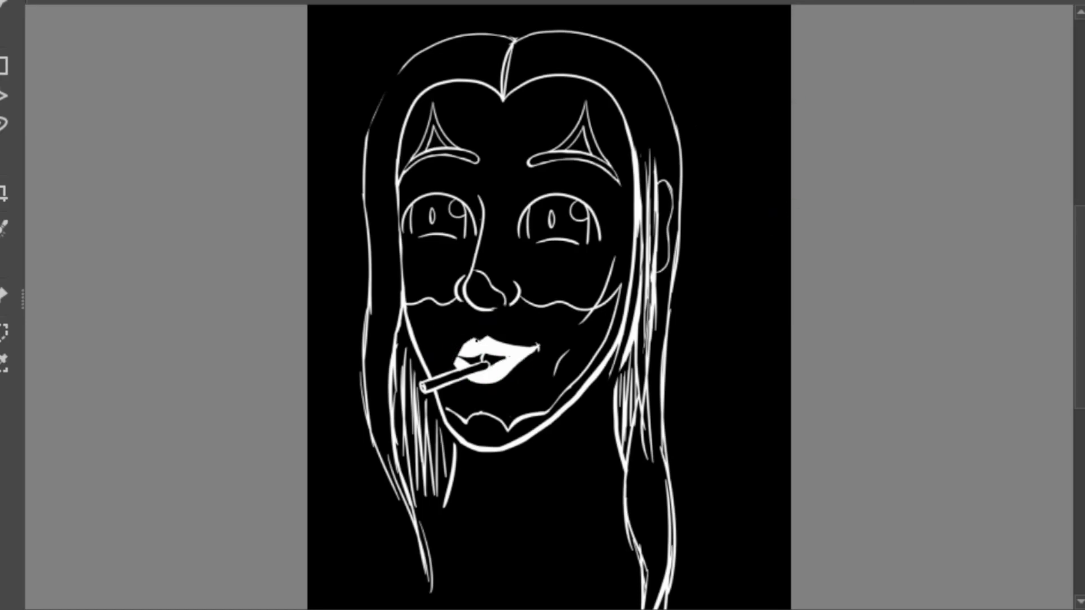
mouse_move(478, 341)
mouse_down()
mouse_move(465, 368)
mouse_move(439, 340)
mouse_move(478, 367)
mouse_move(447, 344)
mouse_move(478, 354)
mouse_up()
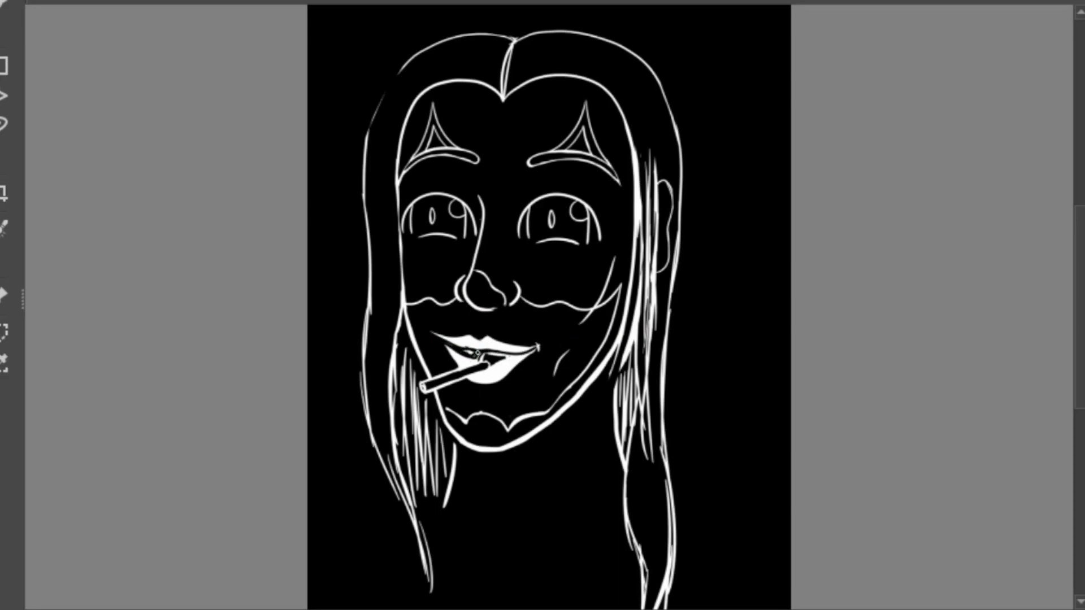
Adjust the perspective and scale of the selected lips and cigarette, then clear the selection
key(ctrl+t)
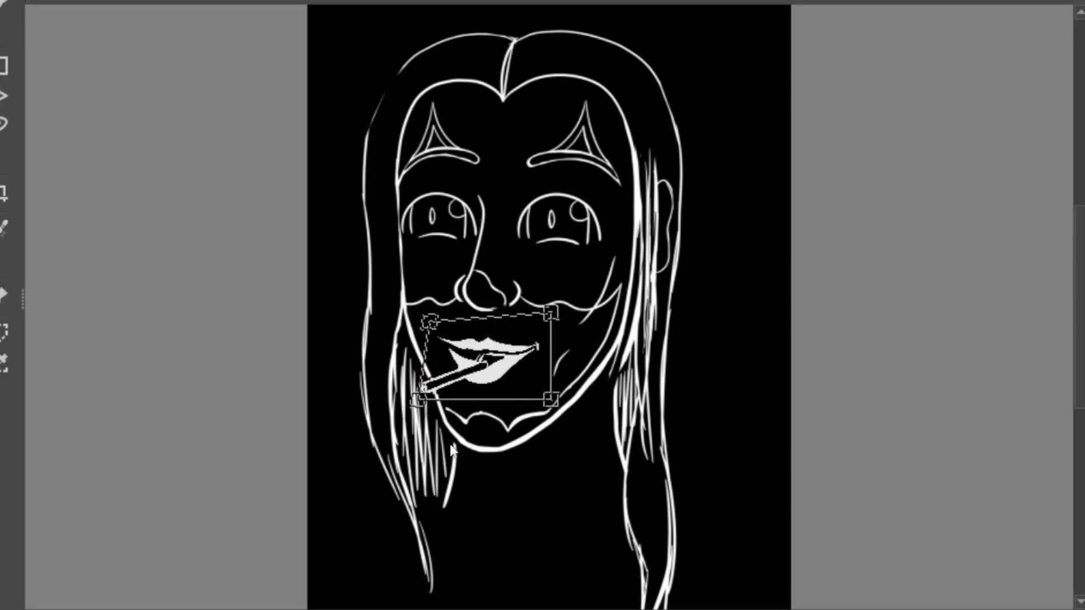
key(Return)
key(ctrl+t)
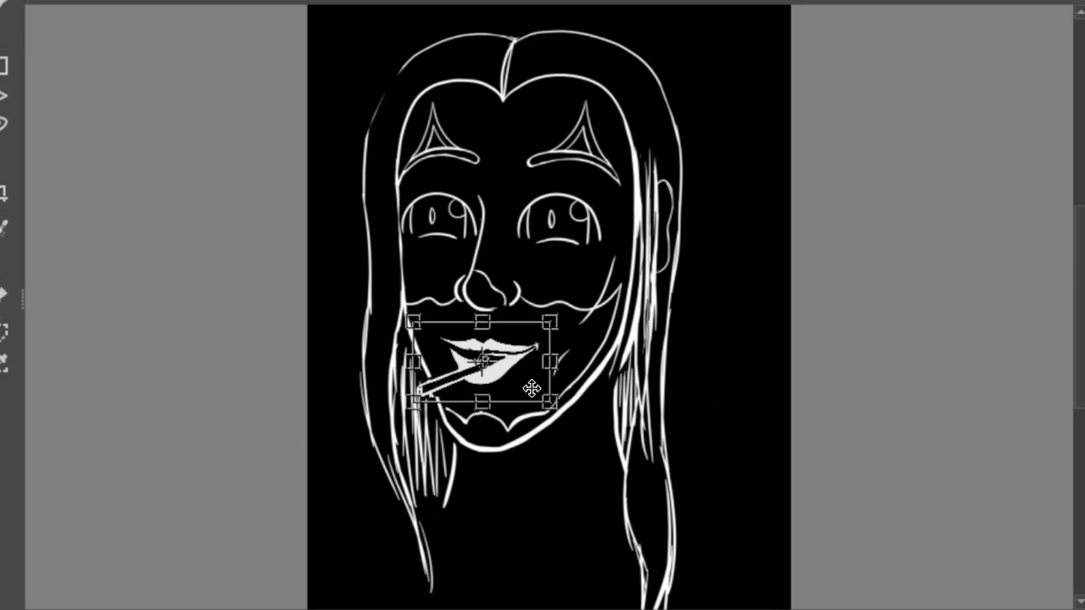
key(Return)
key(ctrl+d)
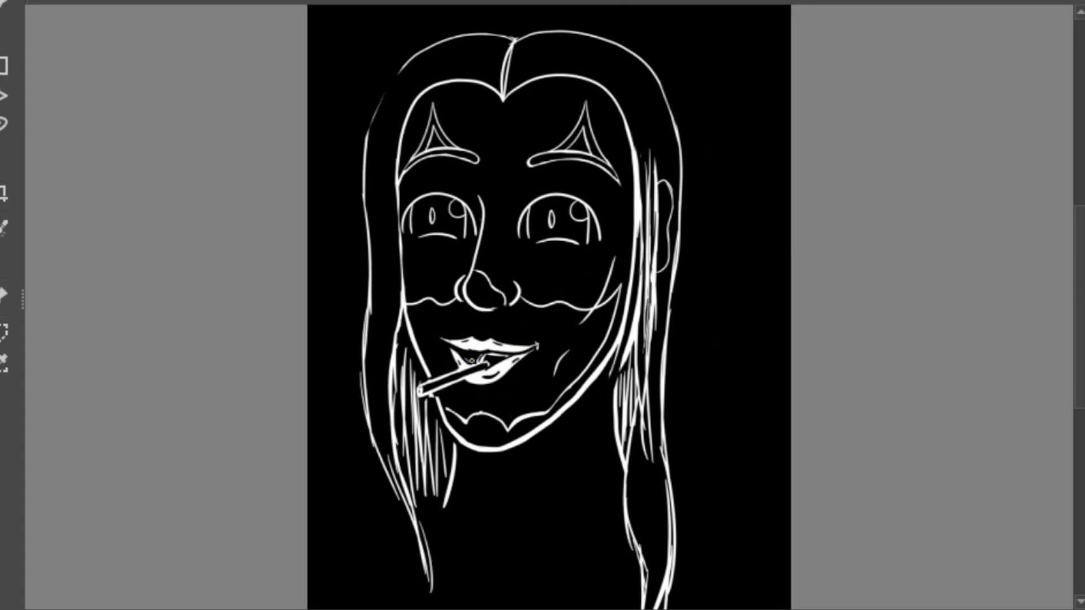
Rotate the cigarette so it points more steeply down from the mouth toward the chin
mouse_move(484, 359)
mouse_down()
mouse_move(500, 361)
mouse_move(477, 362)
mouse_up()
key(ctrl+t)
drag(429, 446, 471, 469)
key(Return)
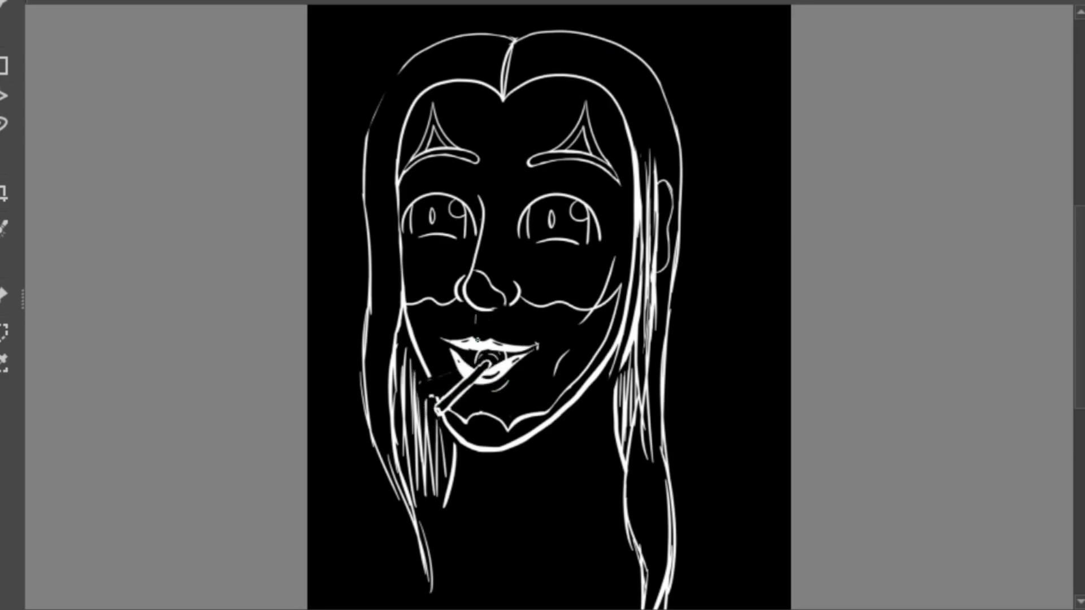
Fill the nose tip with white and refine the mouth with small curved creases at both corners
click(485, 291)
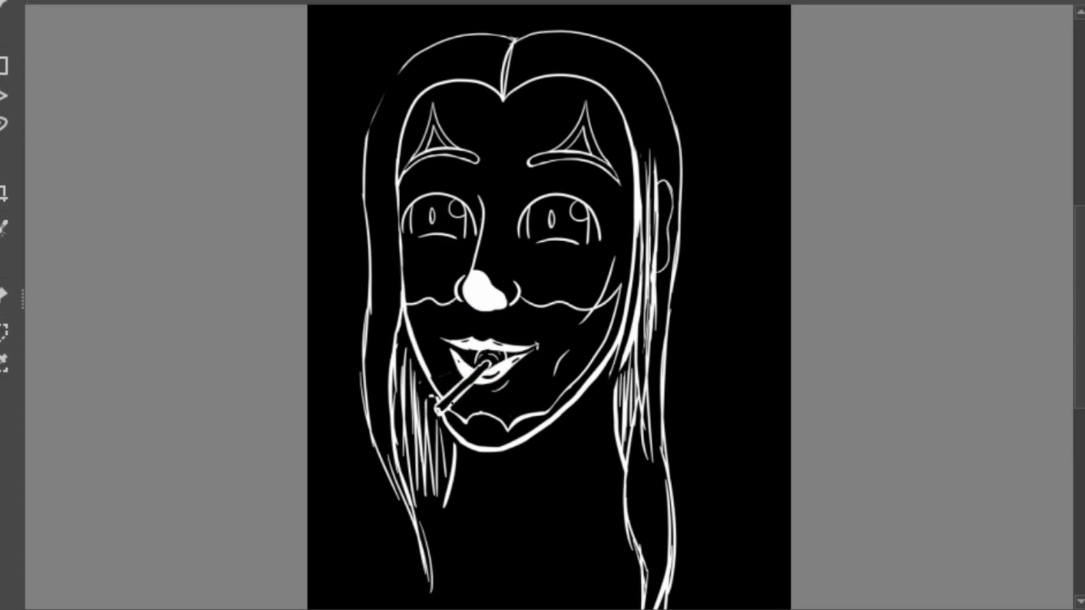
key(l)
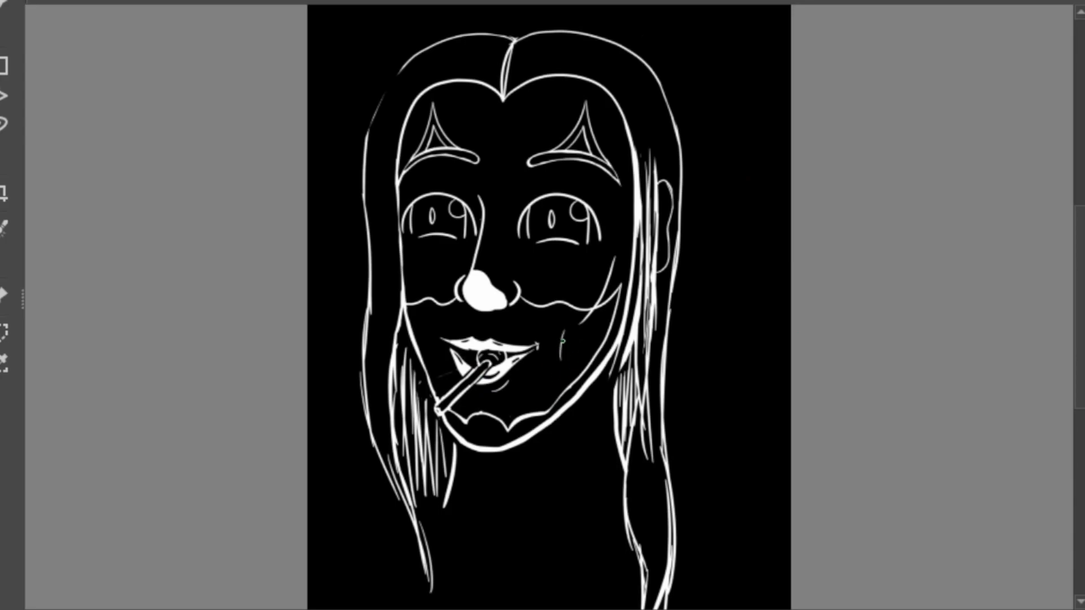
drag(534, 337, 537, 352)
drag(464, 403, 484, 406)
mouse_move(489, 362)
mouse_down()
mouse_move(509, 370)
mouse_move(508, 351)
mouse_up()
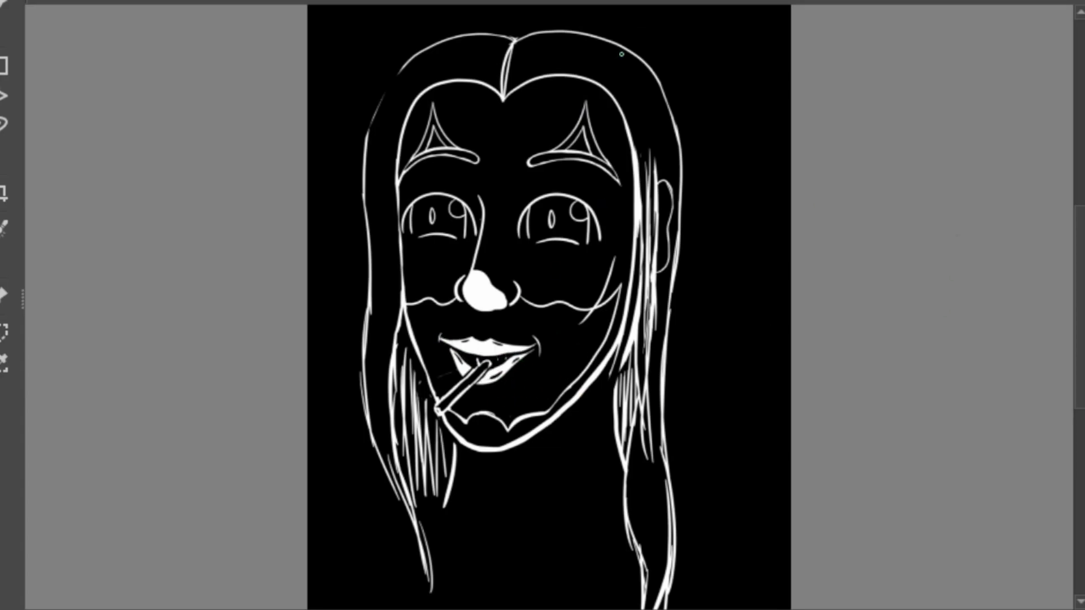
Try diagonal hatching between the lower lip and the chin, then undo the strokes
mouse_move(531, 351)
mouse_down()
mouse_move(481, 382)
mouse_move(512, 373)
mouse_move(458, 352)
mouse_move(483, 339)
mouse_move(508, 367)
mouse_move(470, 422)
mouse_up()
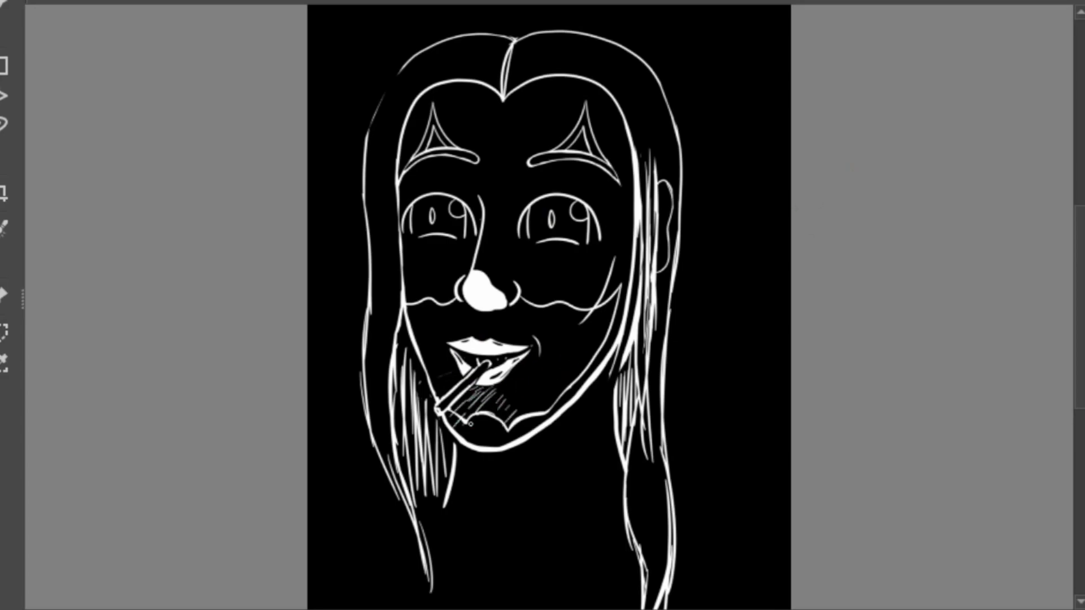
key(ctrl+z)
key(ctrl+z)
key(ctrl+z)
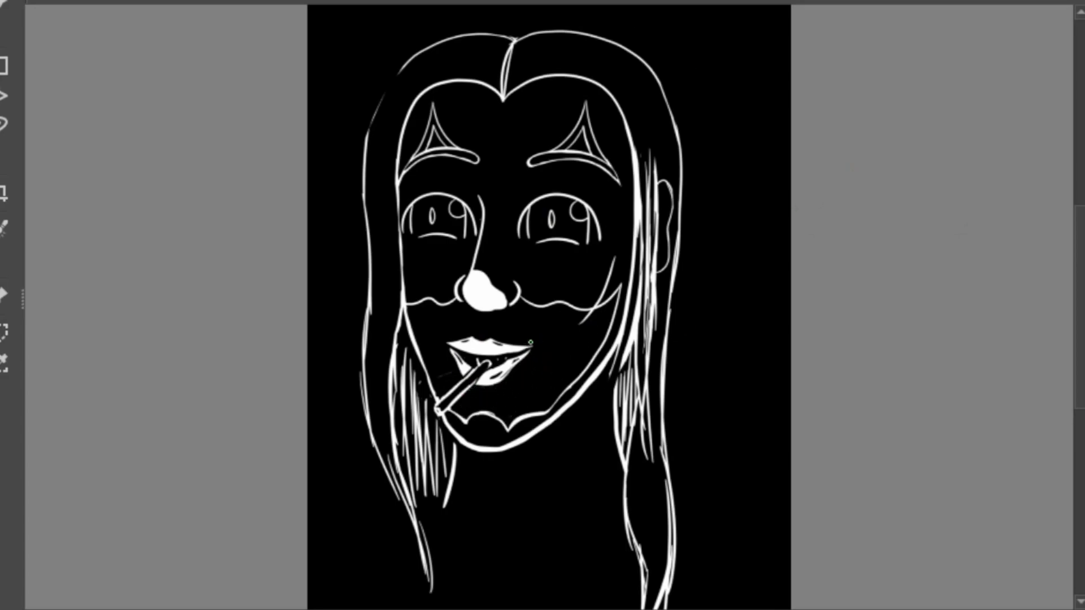
Realign the right-hand brow and triangle marking over its eye, with short creases under both eyes
key(ctrl+t)
drag(587, 200, 573, 141)
key(Return)
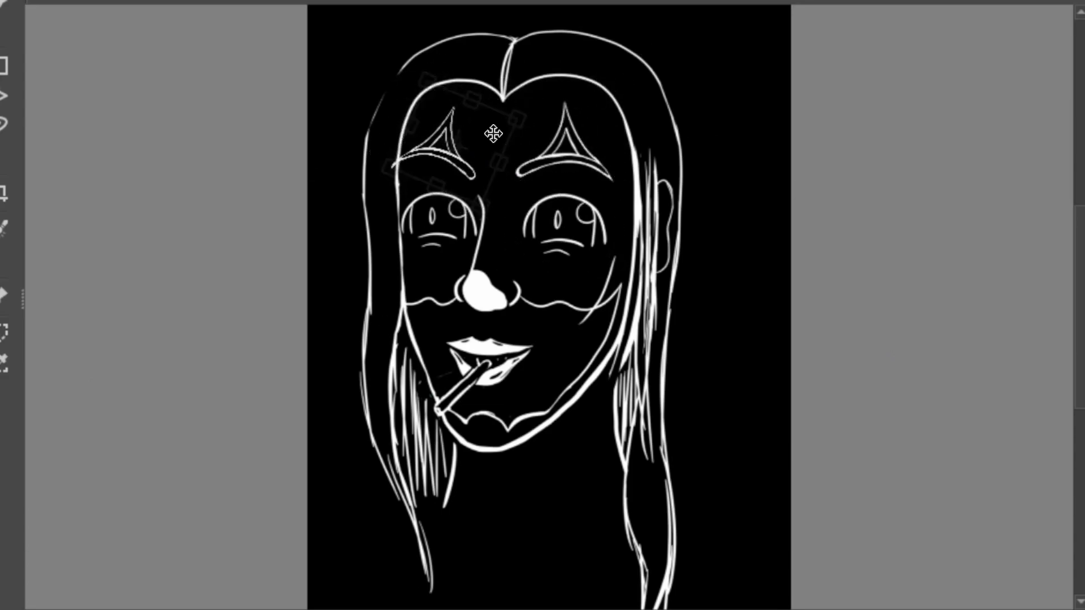
Reposition the left-hand brow and triangle marking over its eye, trimming them at the hairline
key(Escape)
key(ctrl+t)
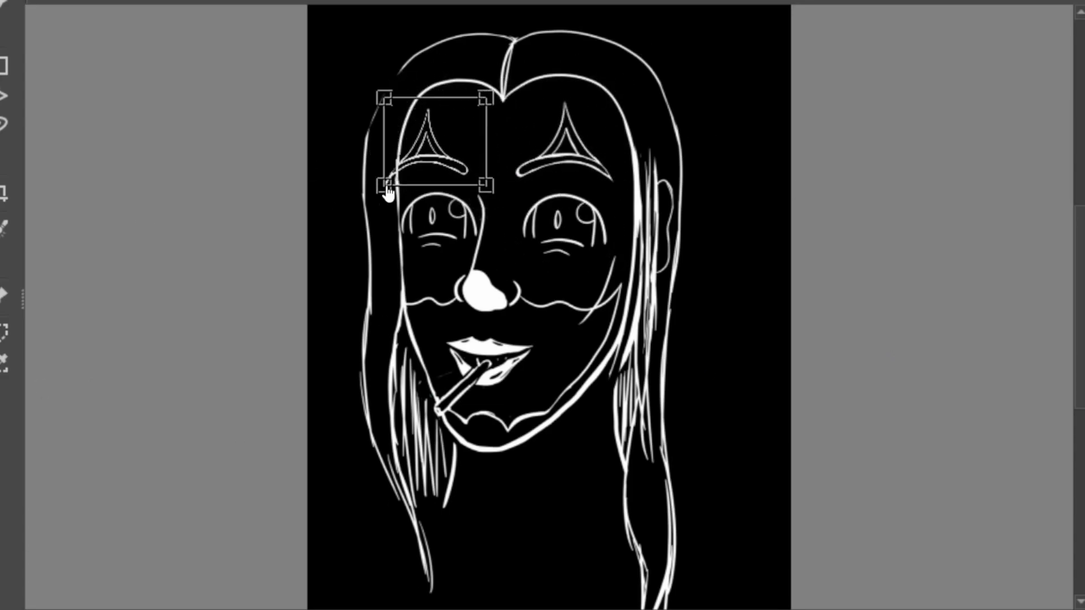
key(Escape)
drag(402, 220, 404, 226)
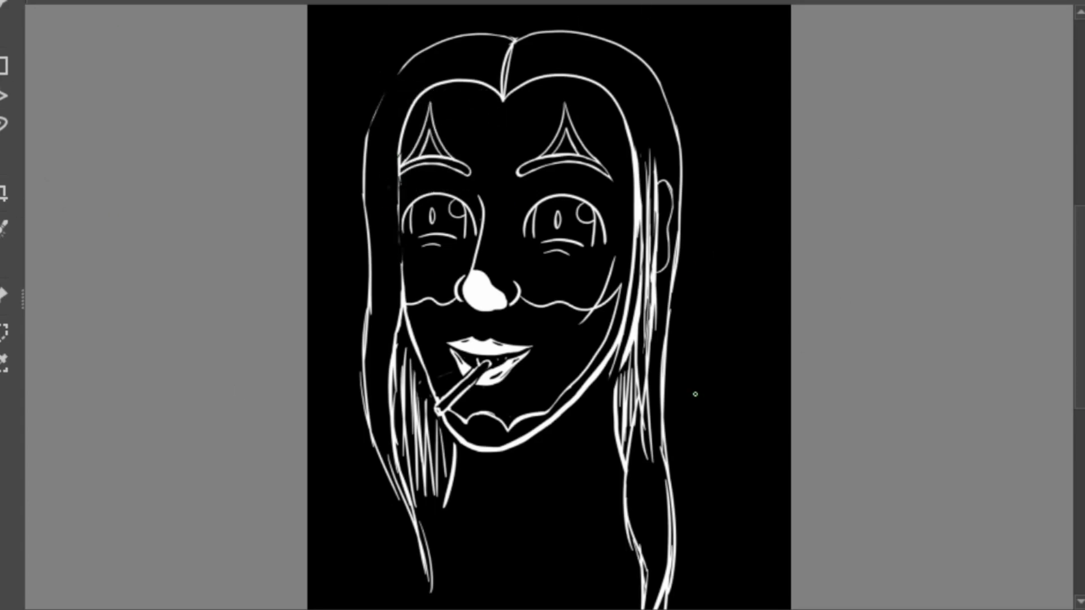
key(ctrl+t)
key(Escape)
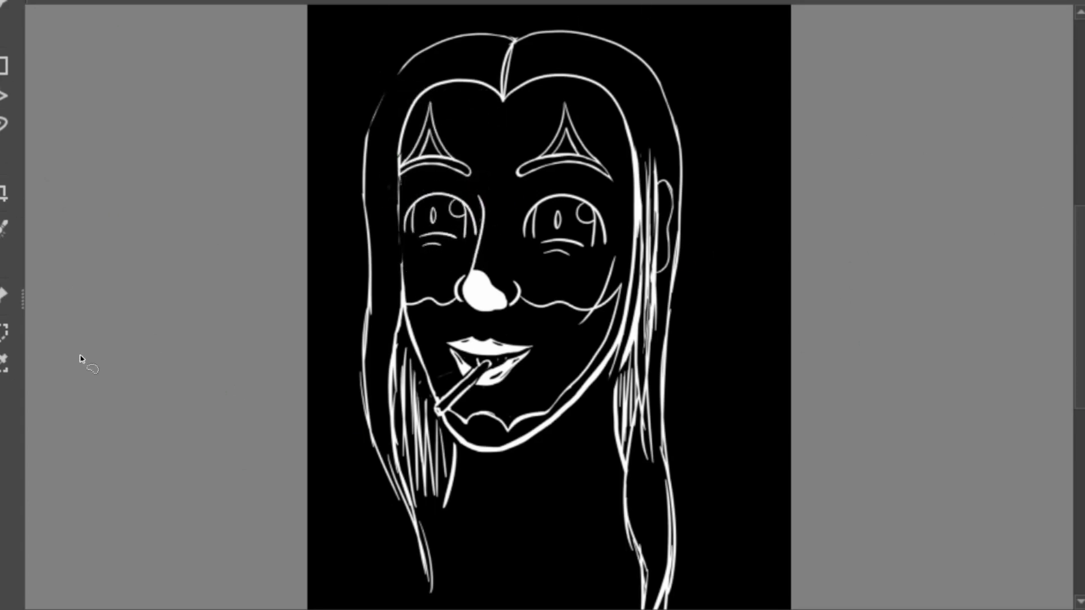
Outline an arch from the right-hand eye to above its brow and fill it white around the triangle marking
click(2, 293)
drag(520, 237, 611, 181)
click(563, 175)
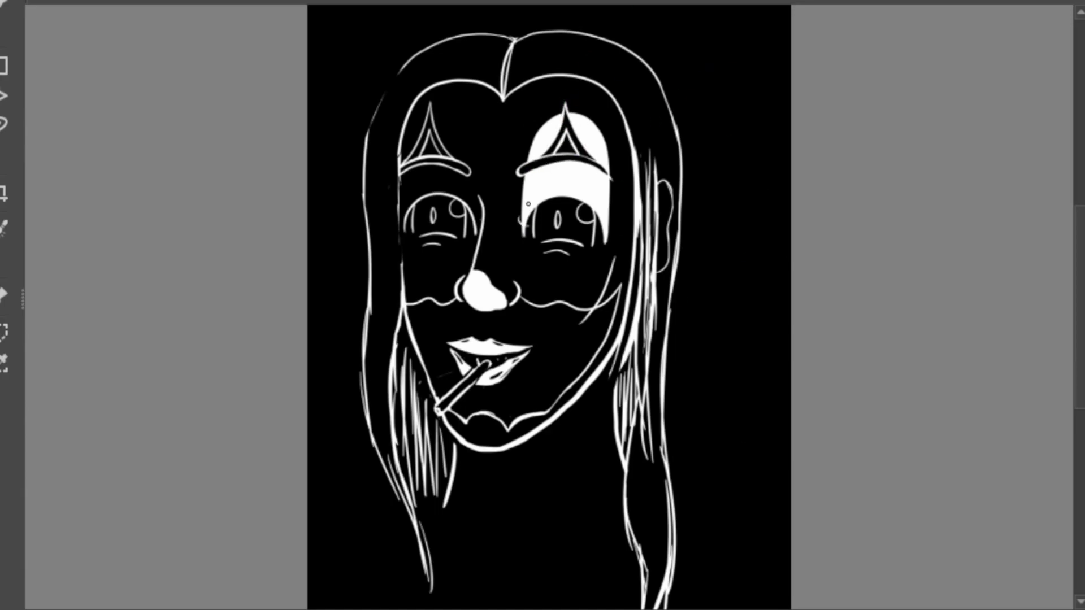
Try adding small strokes along the upper edge of the right-hand eye, then undo them
drag(526, 227, 522, 216)
drag(537, 210, 545, 187)
drag(577, 200, 582, 187)
key(ctrl+z)
key(ctrl+z)
key(ctrl+z)
key(ctrl+z)
Draw small pointed lashes and a thin eyelid crease on the white lid of the right-hand eye
drag(527, 230, 523, 221)
drag(611, 228, 606, 237)
key(ctrl+z)
key(ctrl+z)
drag(534, 204, 522, 232)
key(ctrl+z)
mouse_move(564, 191)
mouse_down()
mouse_move(565, 202)
mouse_move(540, 215)
mouse_up()
drag(594, 206, 591, 218)
Try a white-filled arch with an eyelid crease from the left-hand eye to above its brow
mouse_move(432, 121)
mouse_down()
mouse_move(479, 238)
mouse_move(432, 122)
mouse_up()
key(ctrl+z)
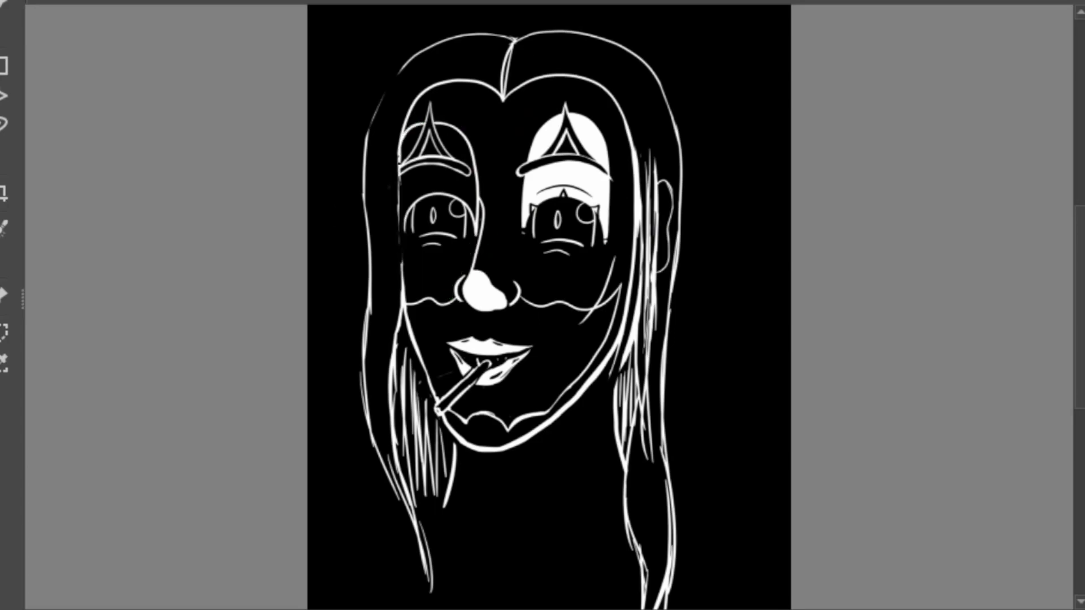
click(420, 189)
mouse_move(410, 186)
mouse_down()
mouse_move(460, 183)
mouse_move(480, 204)
mouse_move(469, 188)
mouse_up()
key(ctrl+z)
key(ctrl+z)
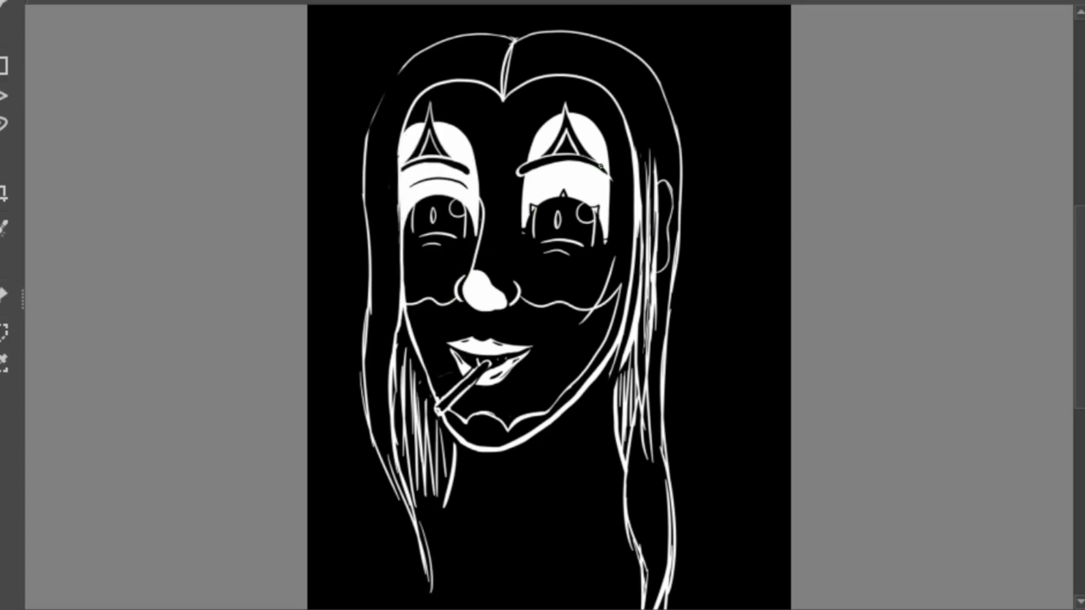
Remove the arch above the left-hand brow and fill only the area between brow and eye with white
key(ctrl+z)
mouse_move(400, 215)
mouse_down()
mouse_move(400, 155)
mouse_move(464, 122)
mouse_up()
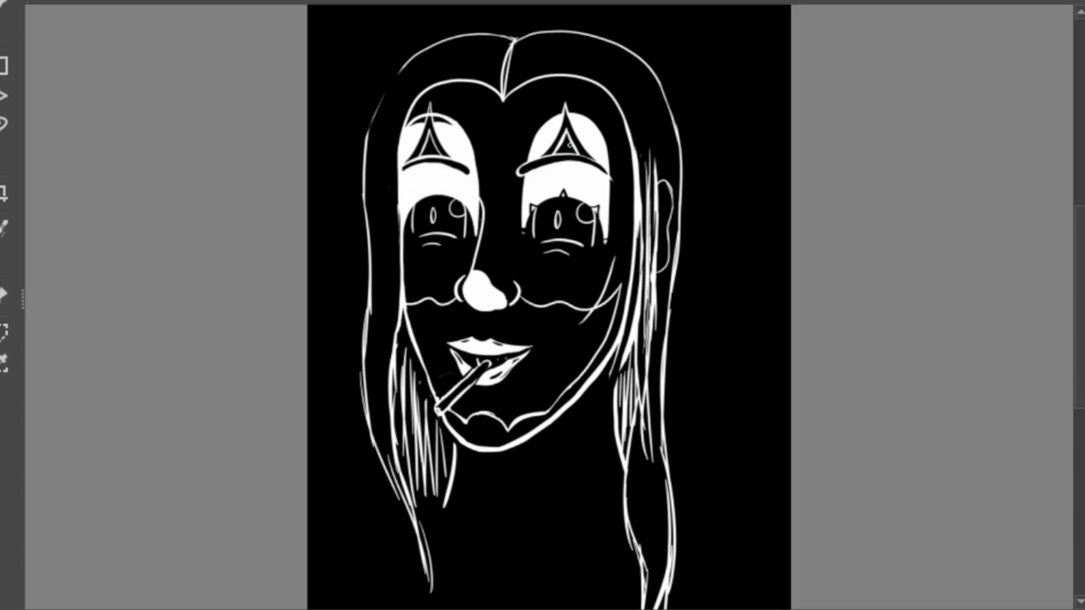
key(ctrl+z)
key(ctrl+z)
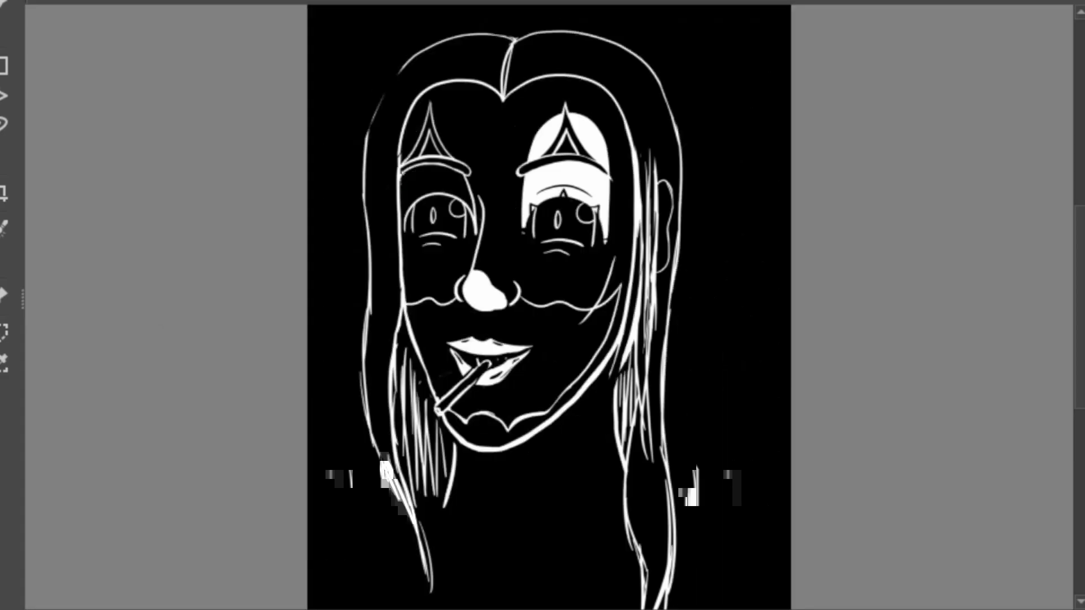
key(ctrl+y)
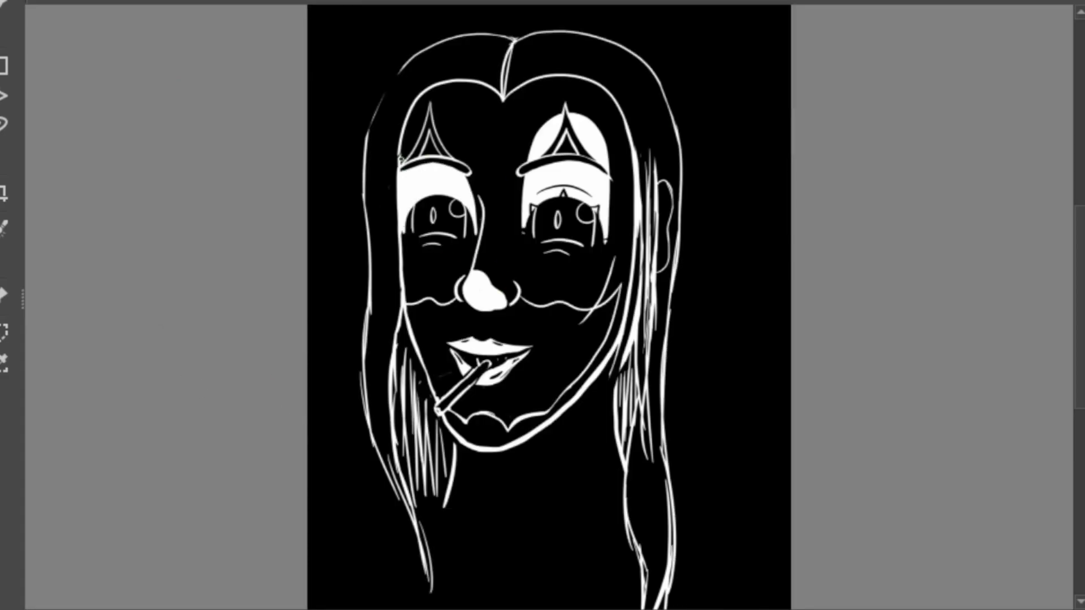
key(ctrl+y)
Reshape the left-hand hair with a curved lock beside the jaw that curls inward below the chin
drag(453, 451, 405, 534)
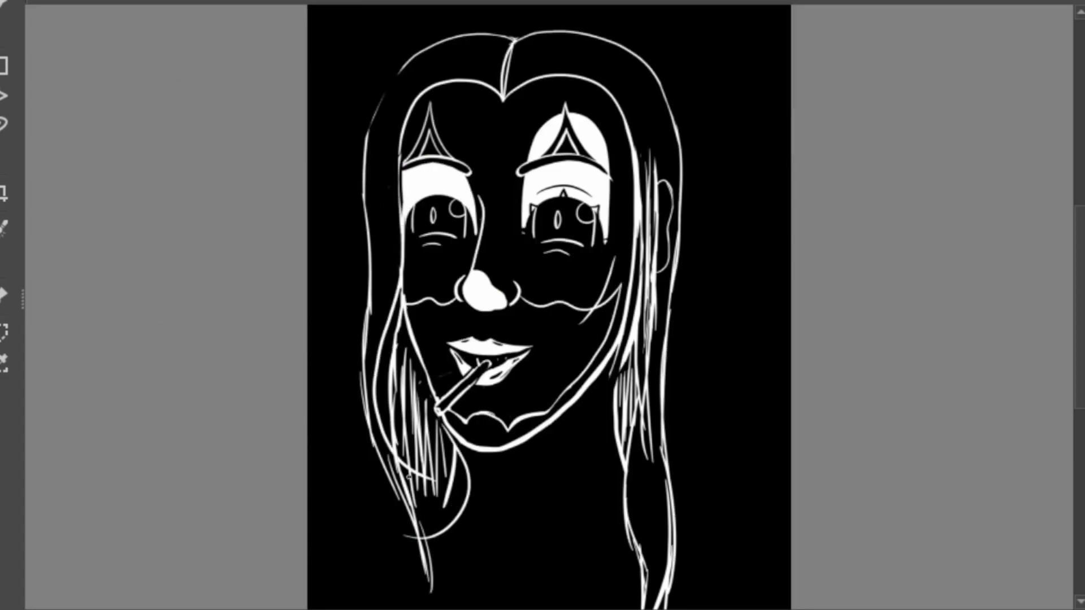
drag(447, 406, 409, 484)
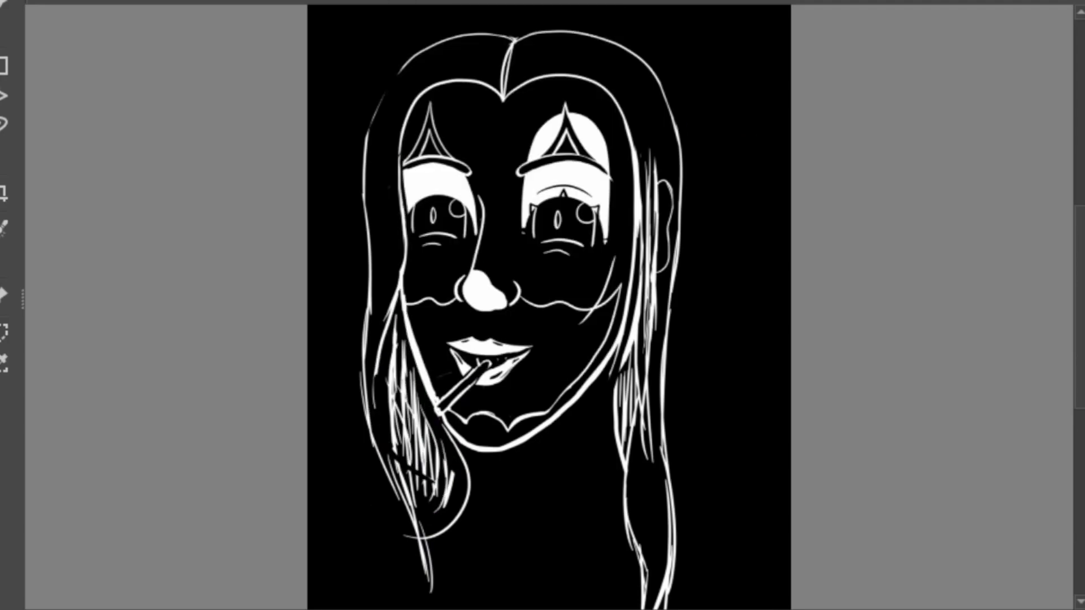
key(ctrl+z)
key(ctrl+z)
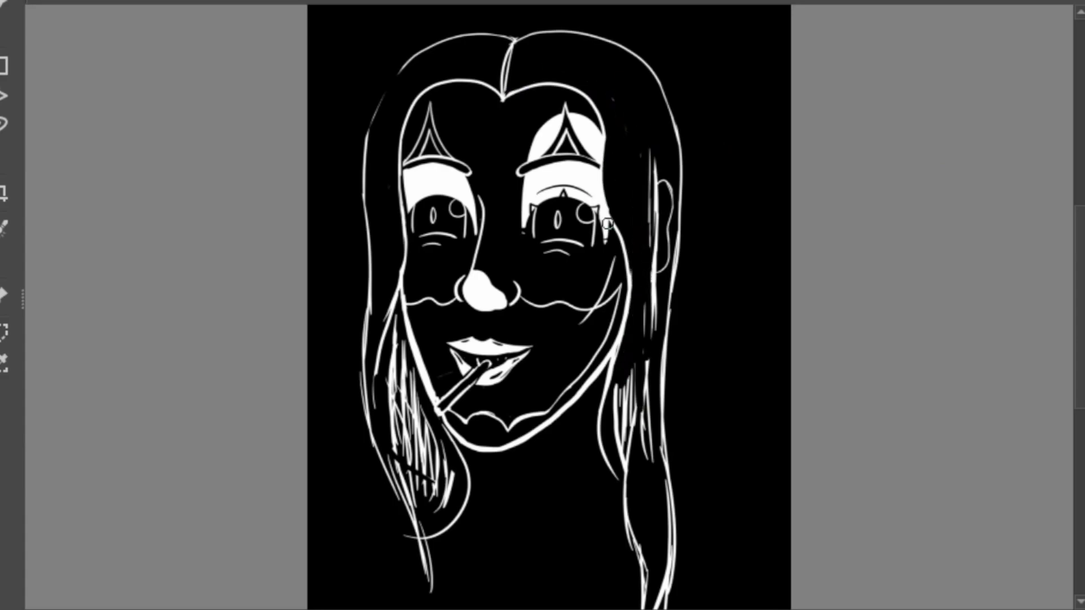
Redraw the right-hand inner hair as a wavy lock over the cheek and jaw that tapers below the chin
drag(622, 241, 596, 575)
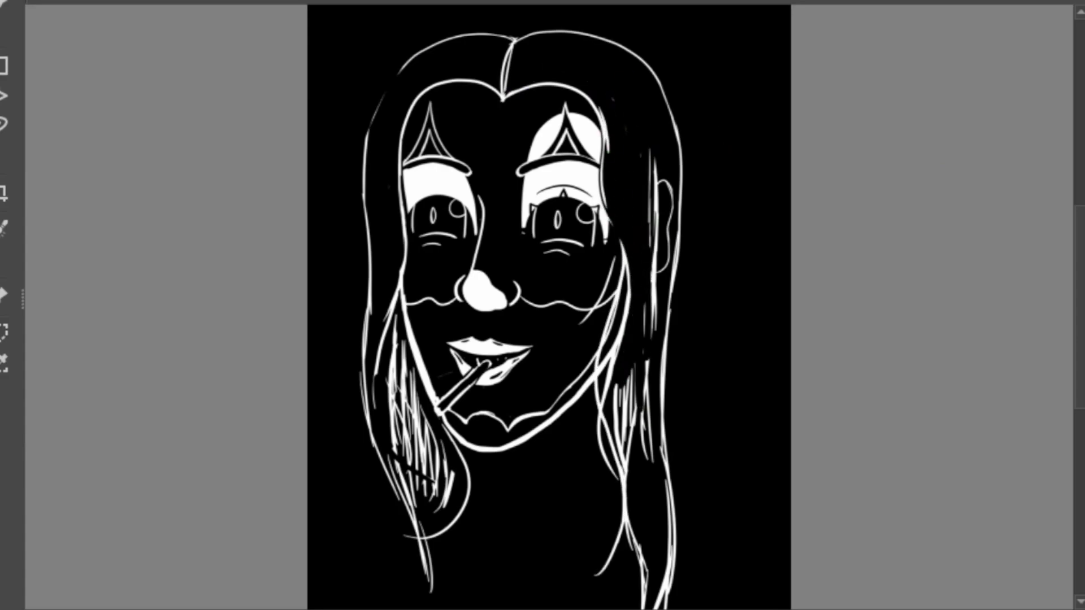
key(ctrl+z)
drag(622, 243, 599, 368)
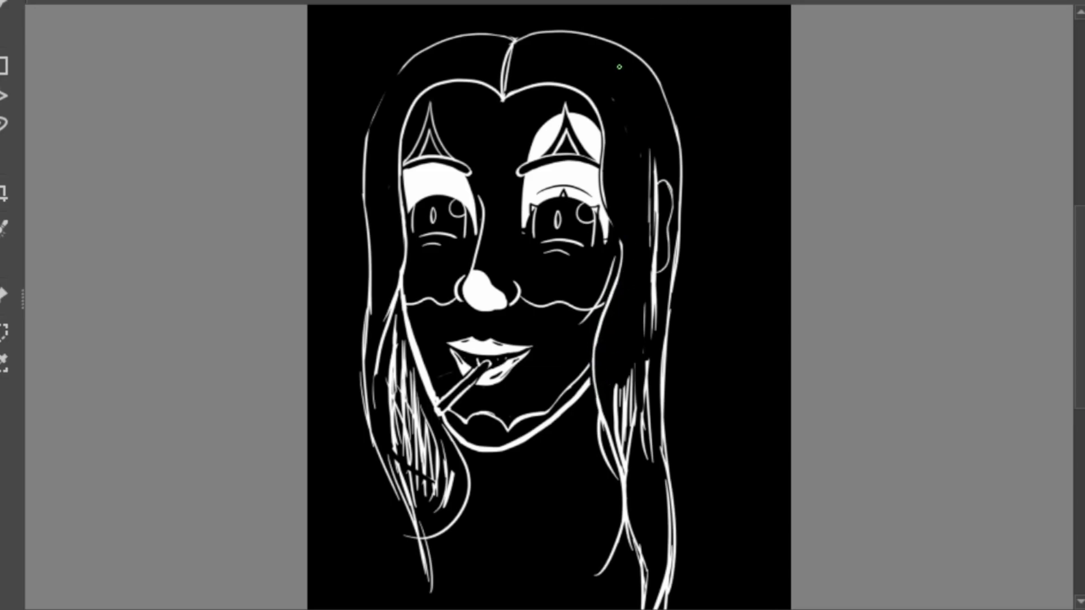
key(ctrl+z)
Fill the round highlights of both eyes with white and add a small white highlight low in each iris
click(584, 212)
click(455, 209)
click(545, 233)
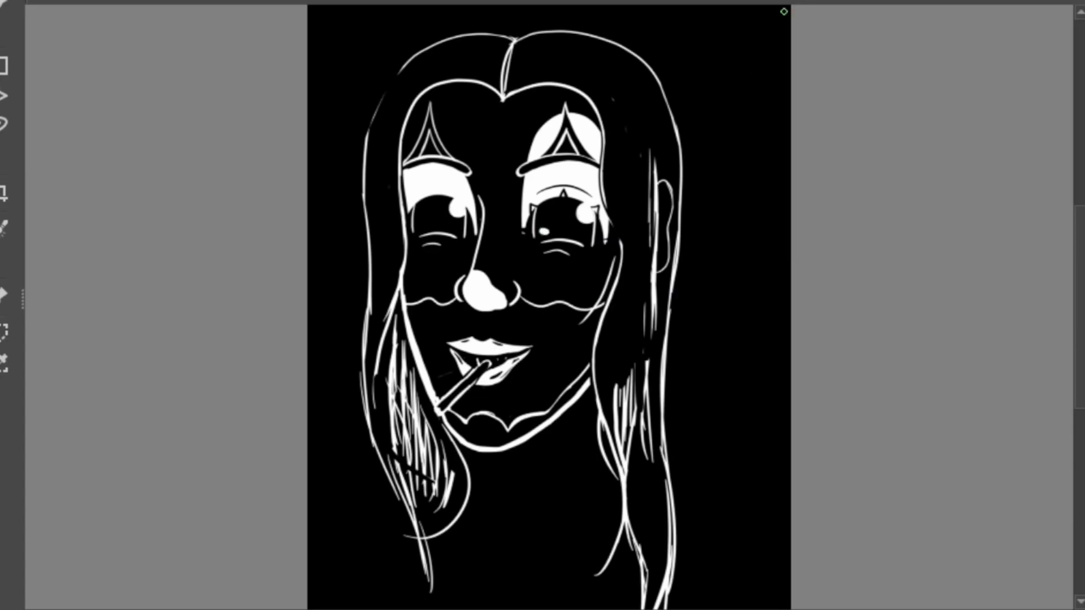
key(ctrl+z)
click(542, 234)
click(421, 230)
click(439, 216)
Draw a thin starburst sparkle as the pupil of the right-hand eye
mouse_move(557, 208)
mouse_down()
mouse_move(556, 230)
mouse_move(557, 219)
mouse_move(548, 224)
mouse_move(584, 223)
mouse_move(576, 240)
mouse_up()
key(ctrl+z)
key(ctrl+z)
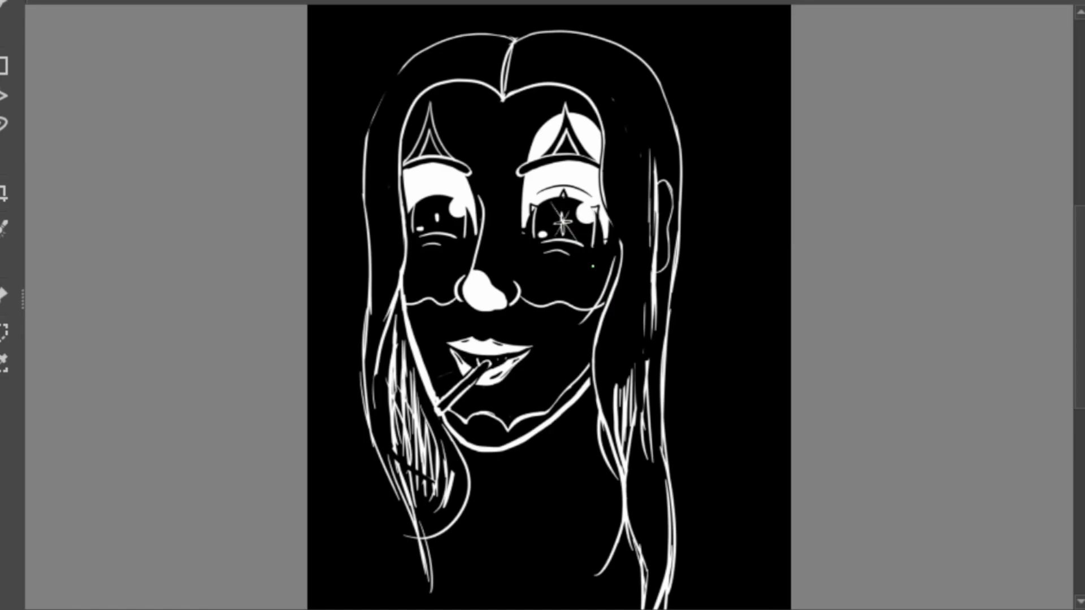
Replace the left-hand eye's pupil with a small outlined five-pointed star
drag(428, 210, 444, 234)
key(ctrl+z)
key(ctrl+z)
key(ctrl+z)
key(ctrl+z)
key(ctrl+z)
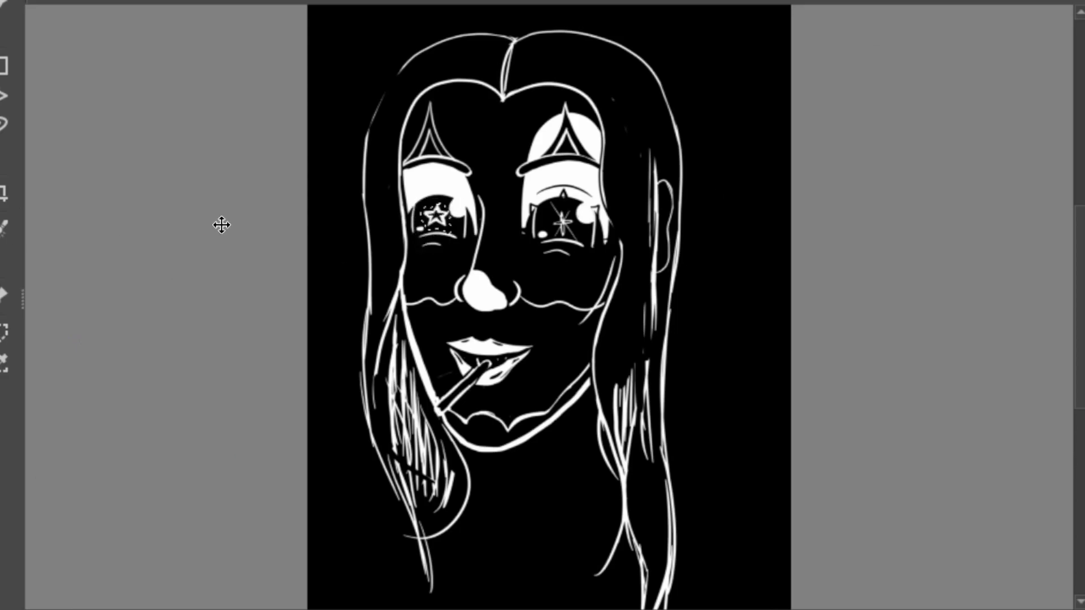
Move the selected star to the middle of the left-hand iris, clear of the round highlight
key(ctrl+plus)
key(ctrl+plus)
key(ctrl+t)
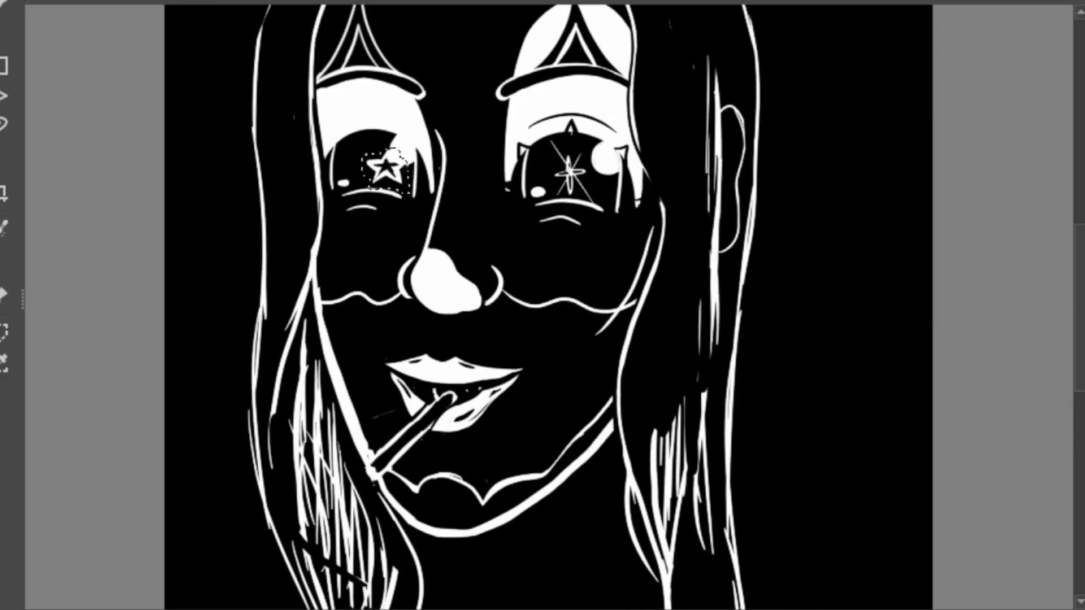
key(Return)
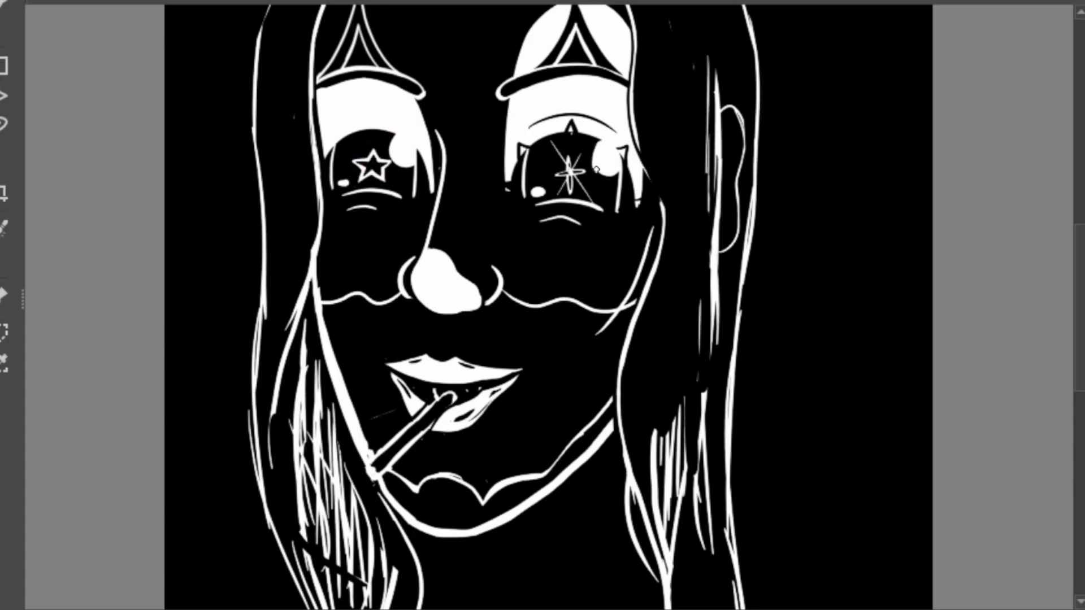
Round off the small highlight in the left-hand eye and clean up the ring at the cigarette's tip
click(343, 183)
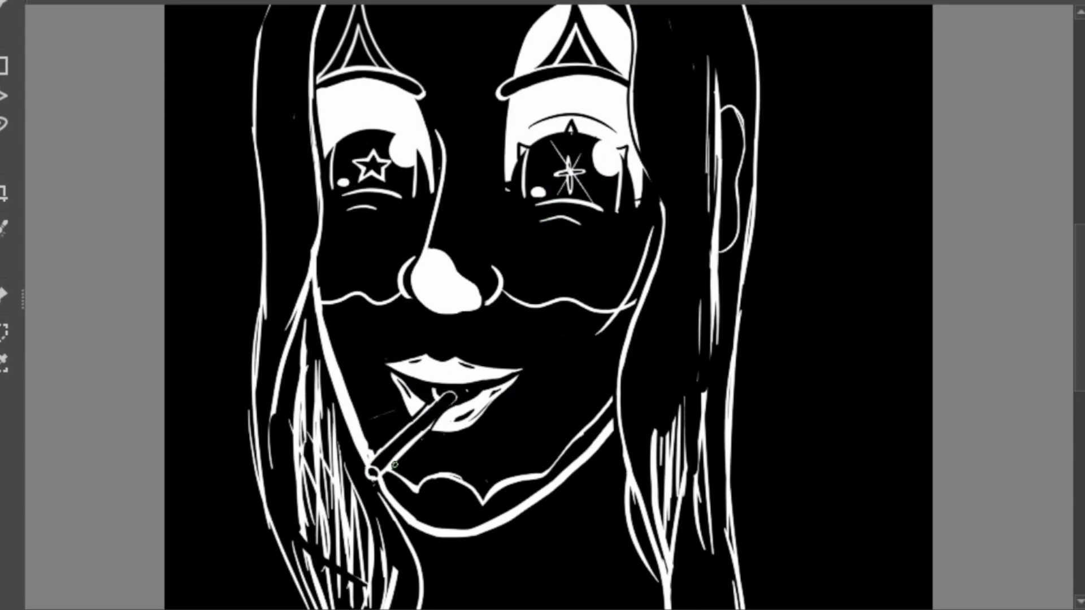
key(ctrl+z)
key(ctrl+0)
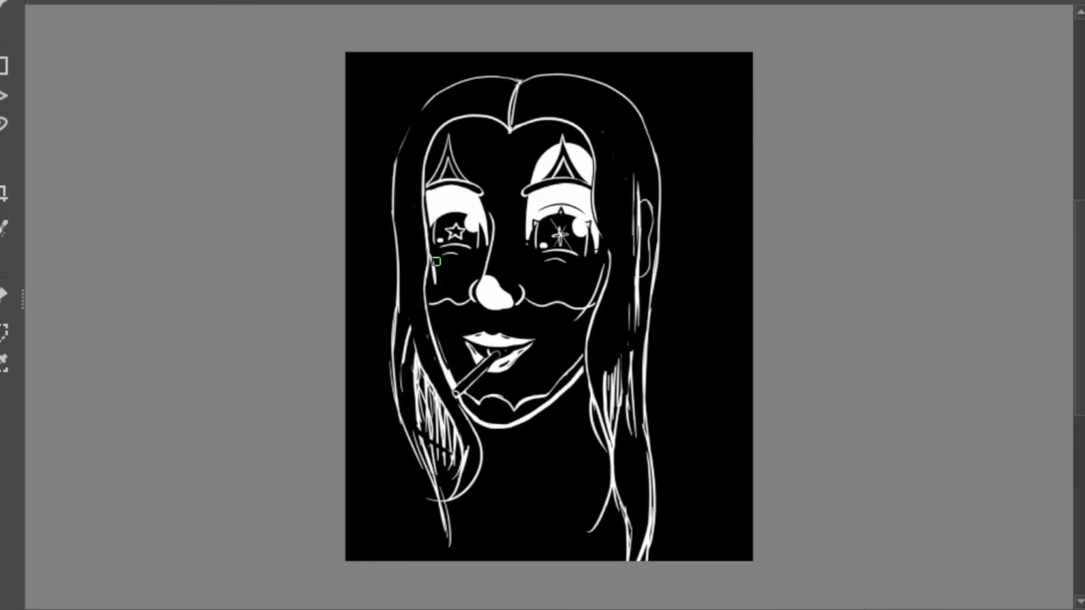
Redraw the outer hair with longer, fuller wavy strands flowing down both sides toward the canvas bottom
drag(436, 91, 432, 560)
mouse_move(397, 162)
mouse_down()
mouse_move(455, 458)
mouse_move(443, 460)
mouse_move(480, 554)
mouse_move(497, 559)
mouse_move(491, 492)
mouse_up()
mouse_move(386, 401)
mouse_down()
mouse_move(353, 524)
mouse_move(361, 557)
mouse_up()
drag(650, 283, 712, 528)
key(ctrl+z)
mouse_move(681, 418)
mouse_down()
mouse_move(675, 492)
mouse_move(715, 525)
mouse_up()
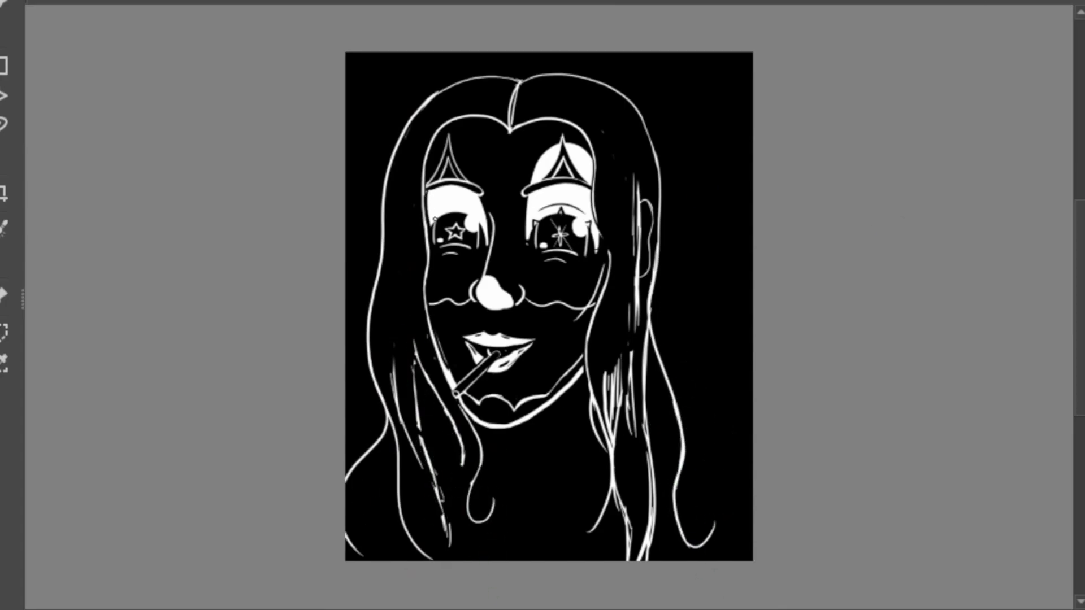
Fill an arch above the left-hand brow with white around its triangle marking
mouse_move(486, 181)
mouse_down()
mouse_move(455, 148)
mouse_move(430, 170)
mouse_move(444, 149)
mouse_move(460, 181)
mouse_up()
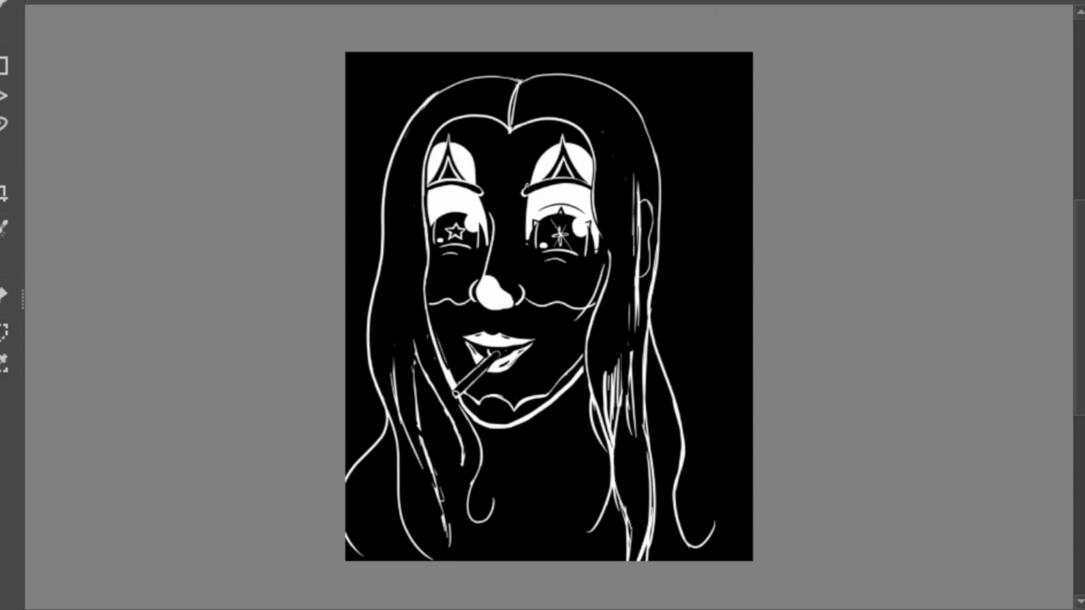
Try redrawing the white nose tip smaller and rounder without the right-hand nostril curve
drag(521, 283, 527, 303)
key(ctrl+z)
key(ctrl+z)
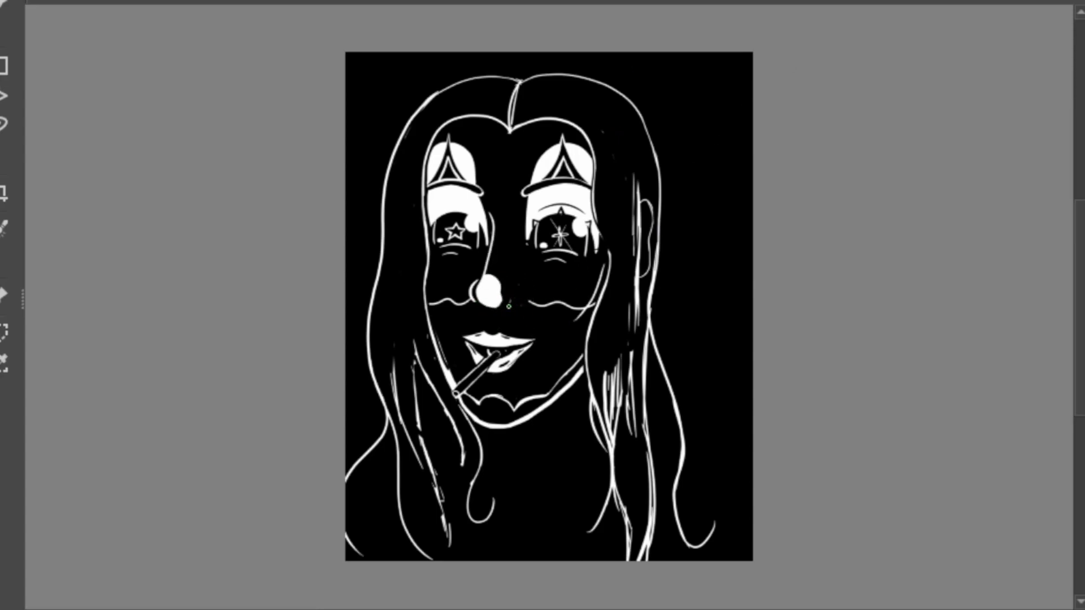
key(ctrl+z)
mouse_move(488, 240)
mouse_down()
mouse_move(479, 287)
mouse_move(507, 292)
mouse_up()
key(ctrl+z)
key(ctrl+z)
Reposition the white nose shape and rework it into a pointed nose with a nostril curve
key(ctrl+t)
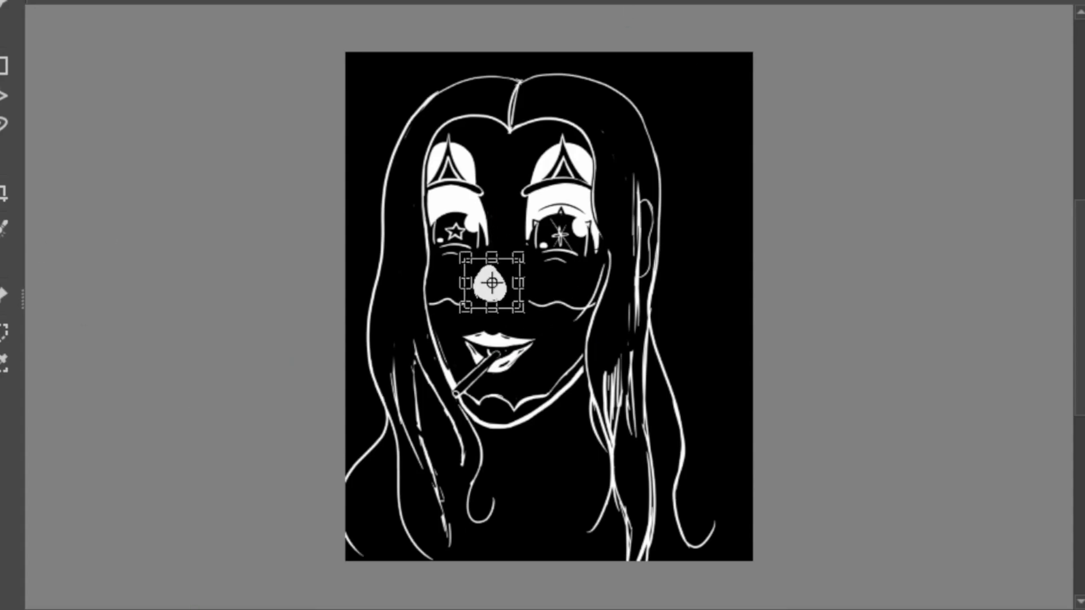
key(Escape)
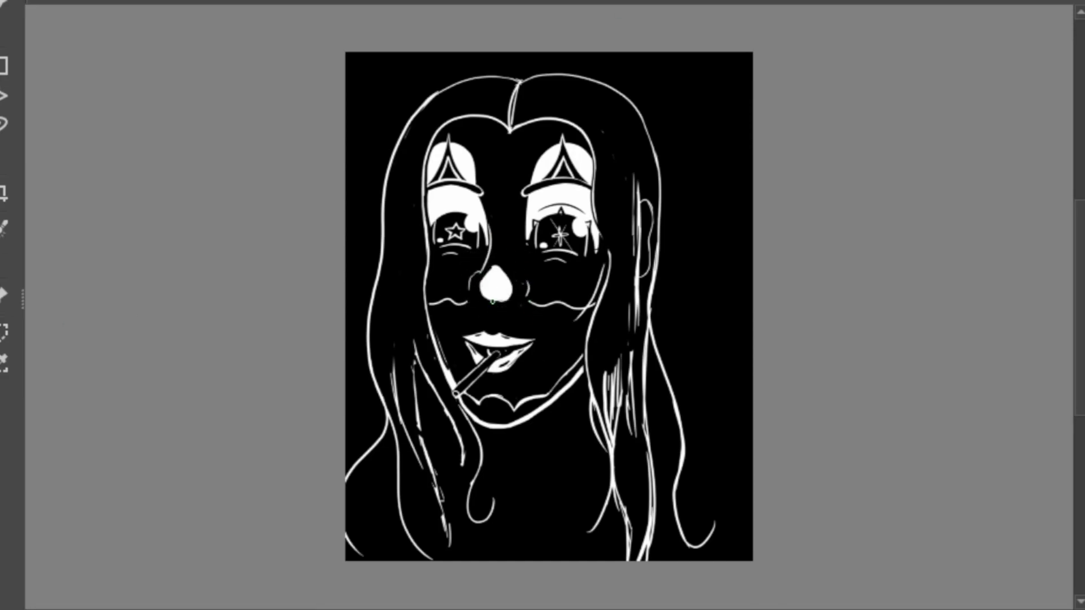
mouse_move(492, 303)
mouse_down()
mouse_move(508, 294)
mouse_move(481, 266)
mouse_up()
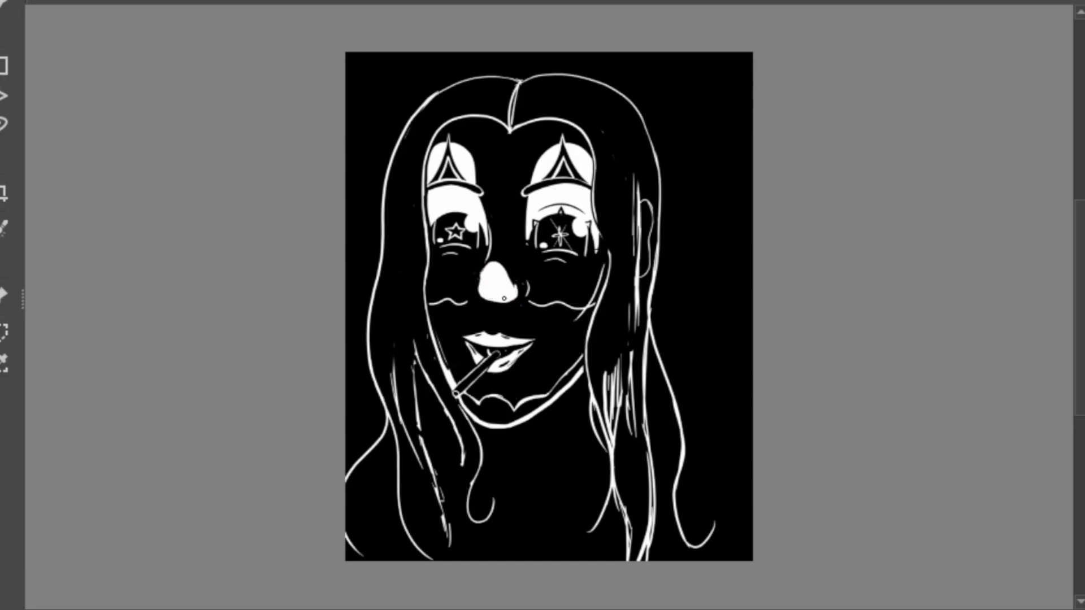
drag(486, 302, 503, 270)
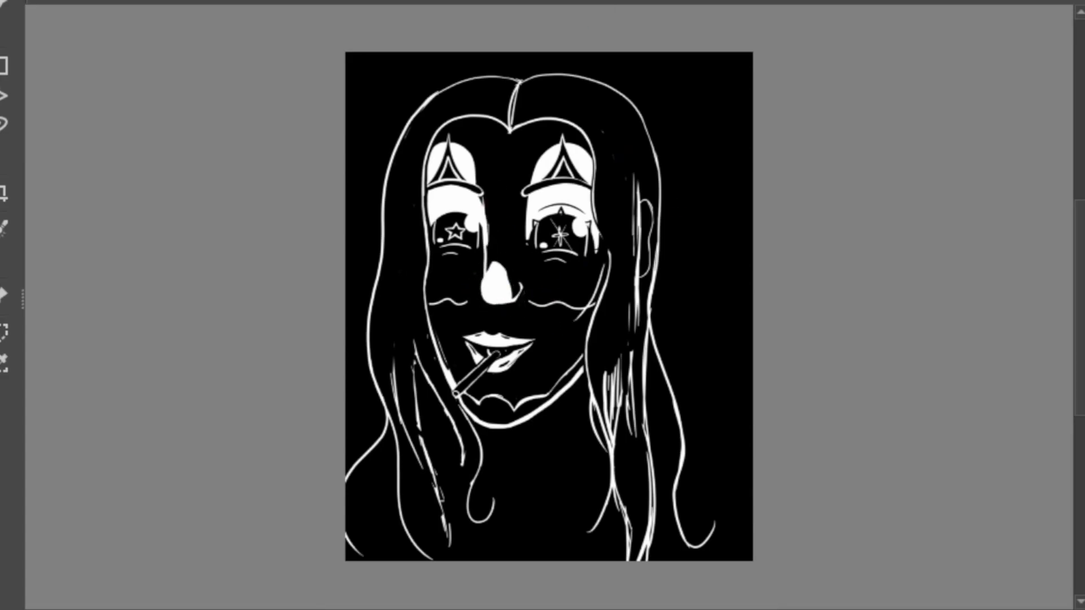
Clear the pointed nose and its bridge line and put a small white ball with a crescent line in place
mouse_move(499, 265)
mouse_down()
mouse_move(514, 291)
mouse_move(484, 226)
mouse_move(498, 283)
mouse_up()
key(ctrl+z)
key(ctrl+z)
key(ctrl+z)
key(ctrl+z)
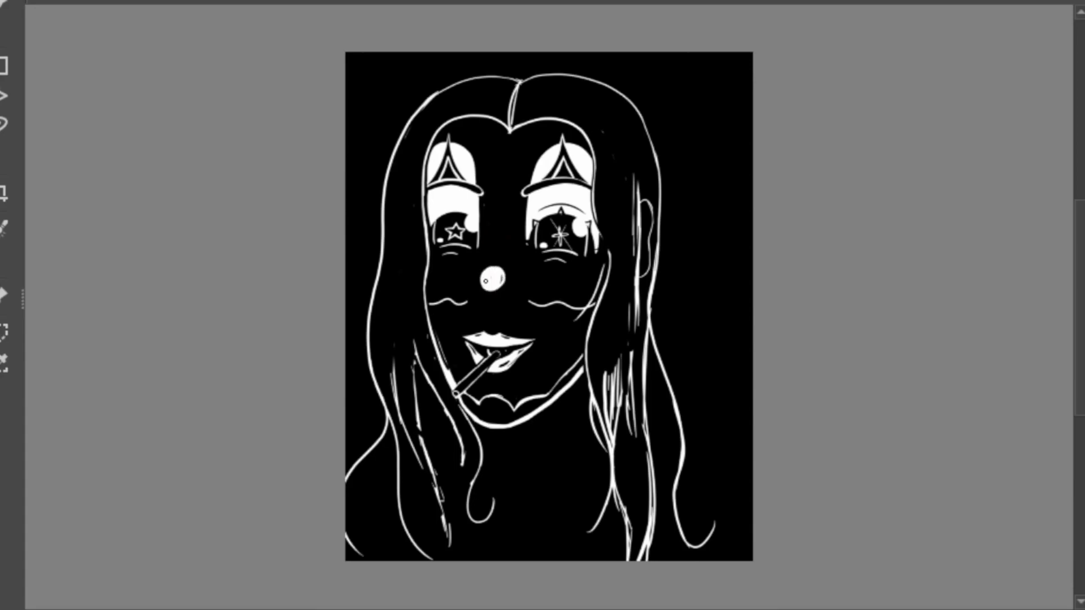
Replace the small ball nose with a larger plain white circle above the mouth
key(ctrl+z)
key(ctrl+z)
key(ctrl+z)
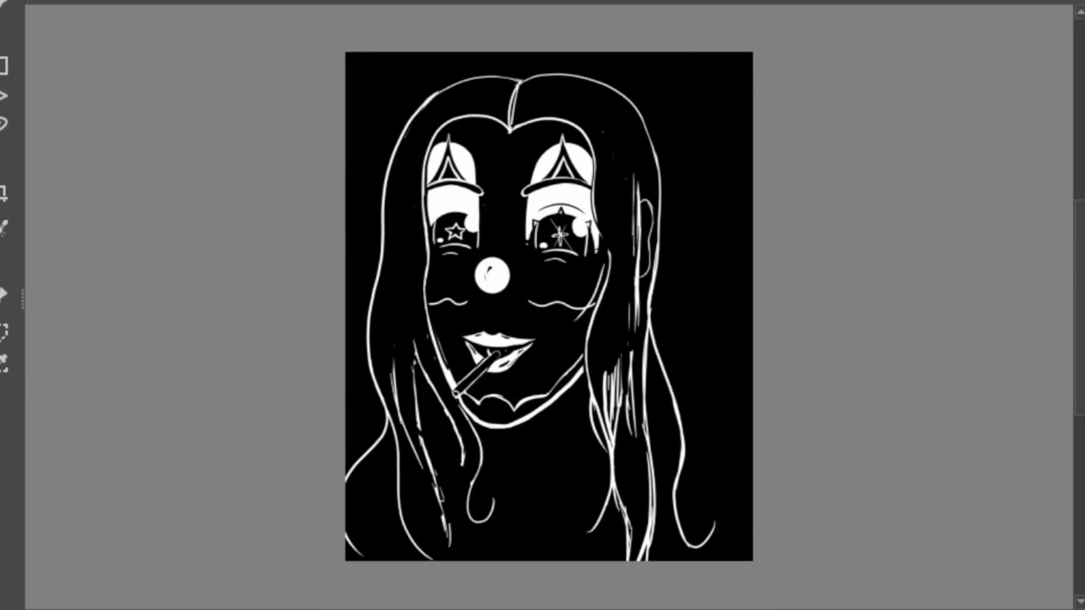
key(ctrl+z)
key(ctrl+z)
key(ctrl+z)
key(ctrl+z)
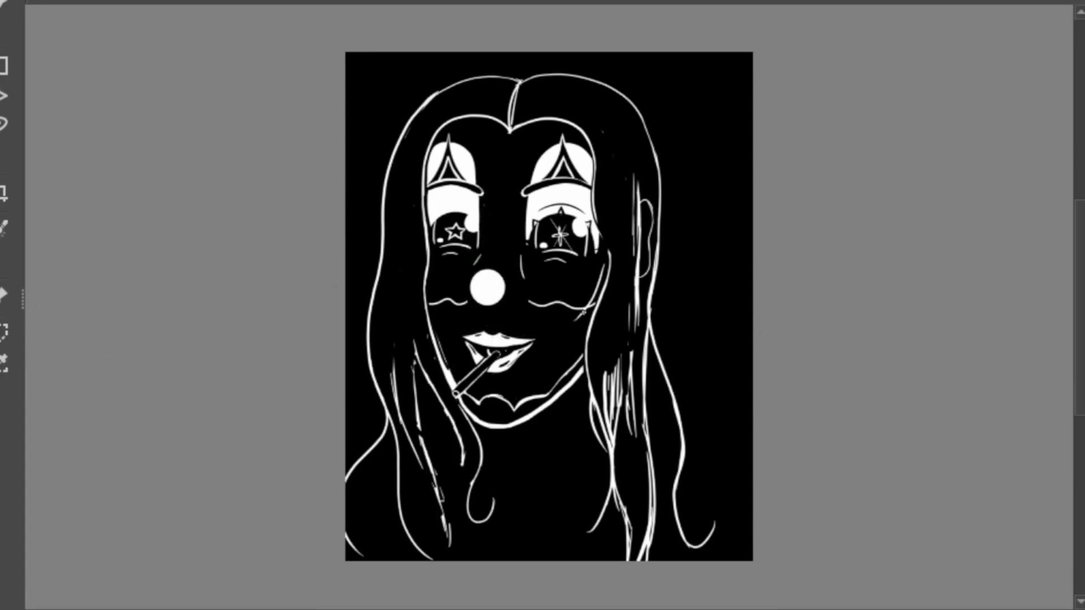
Remove the thin curves beside the nose and draw a wide ellipse outline around the white circle
key(ctrl+z)
key(ctrl+z)
key(ctrl+z)
key(ctrl+z)
key(ctrl+z)
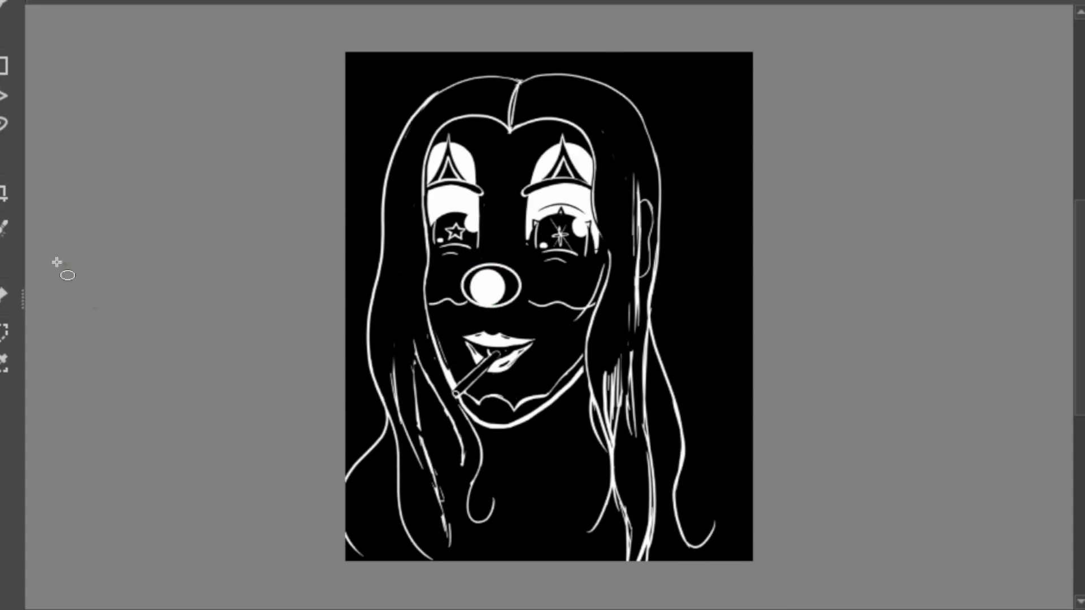
Replace the ringed nose with a single larger white circle and clear the loose strands inside the hair
key(ctrl+t)
key(Return)
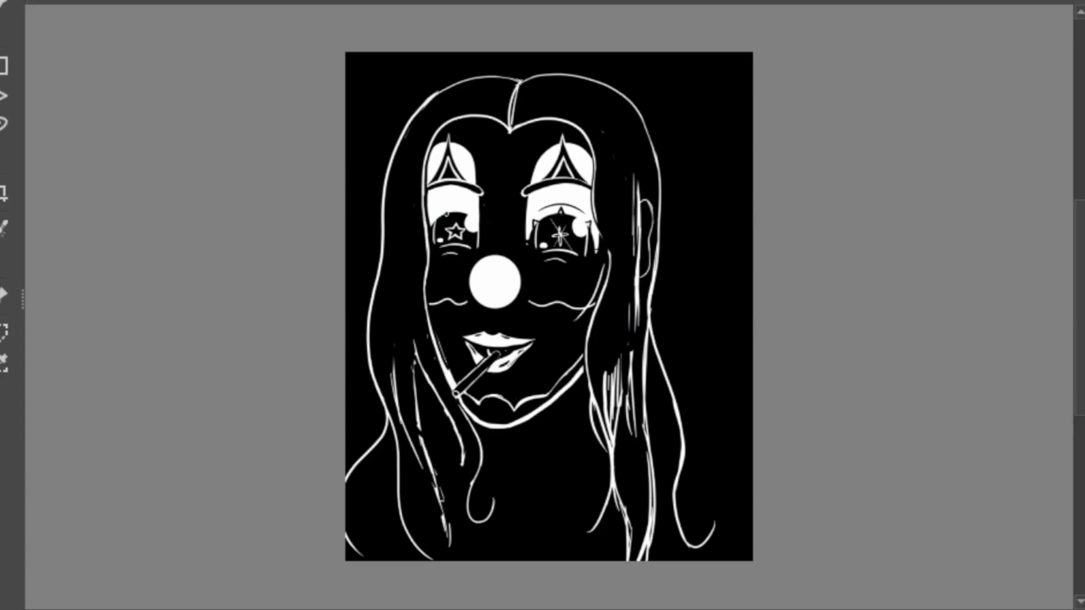
key(ctrl+minus)
key(ctrl+plus)
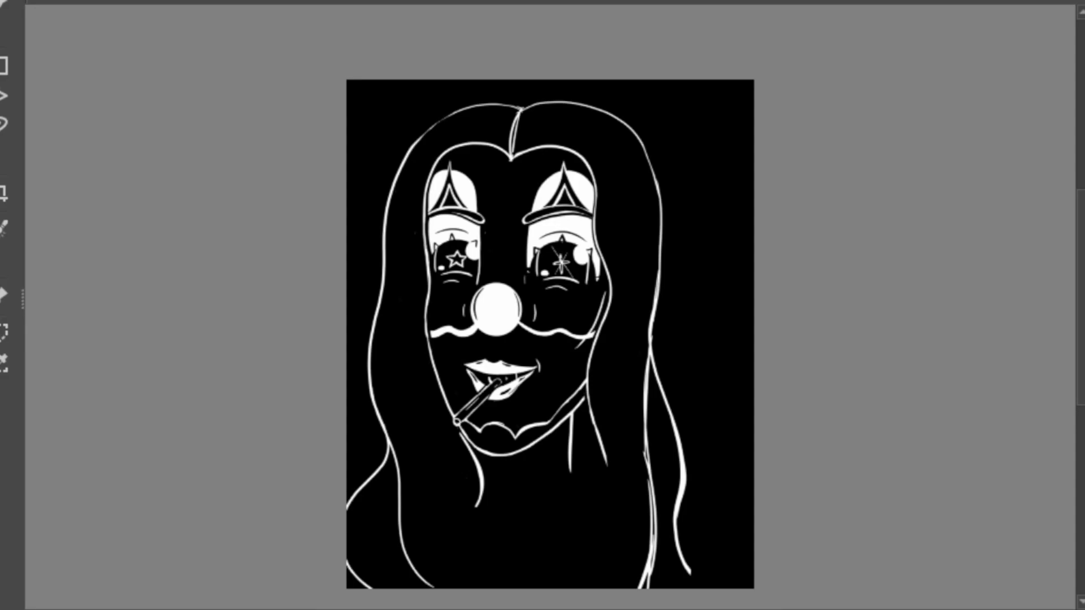
Remove the slanted hair parting line and reshape the hairline into one pointed dip above the nose
scroll(549, 334, up, 1)
drag(416, 165, 495, 126)
key(ctrl+z)
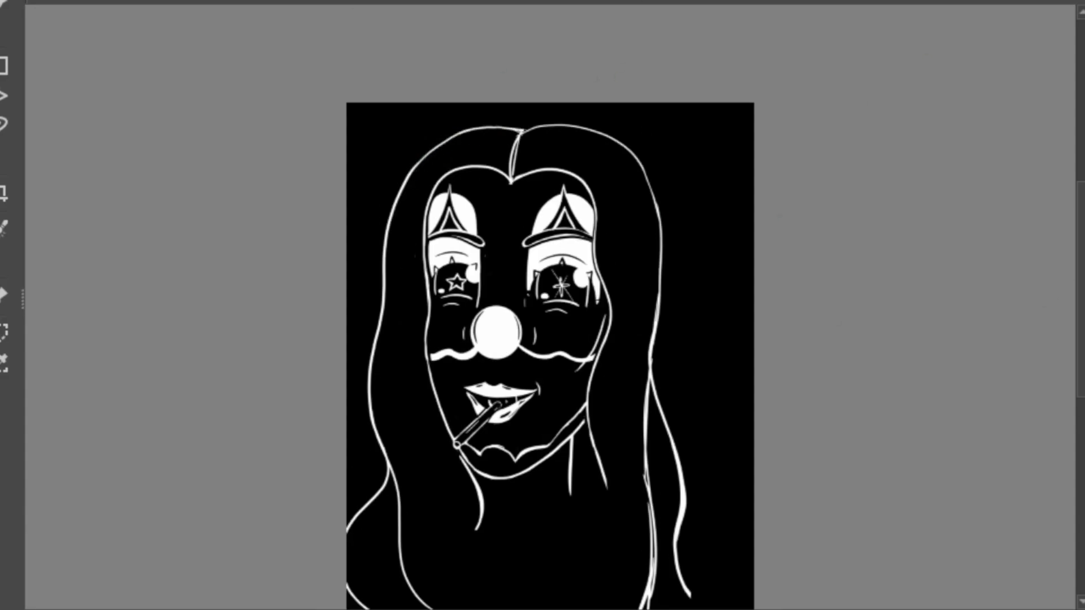
scroll(559, 114, down, 1)
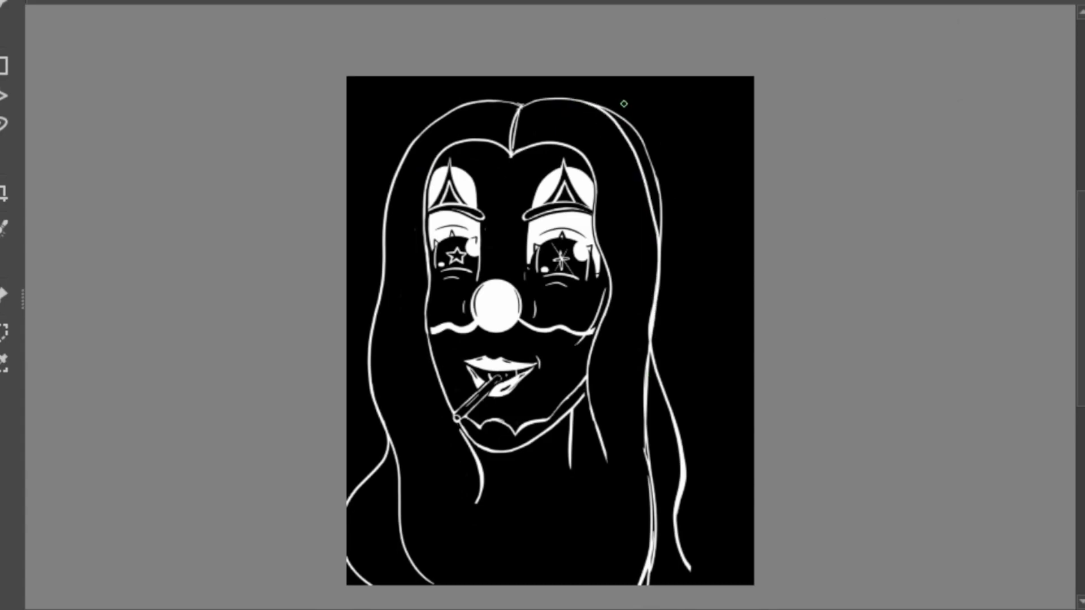
mouse_move(513, 108)
mouse_down()
mouse_move(516, 120)
mouse_move(438, 156)
mouse_move(506, 170)
mouse_move(561, 144)
mouse_move(502, 171)
mouse_up()
key(ctrl+z)
key(ctrl+z)
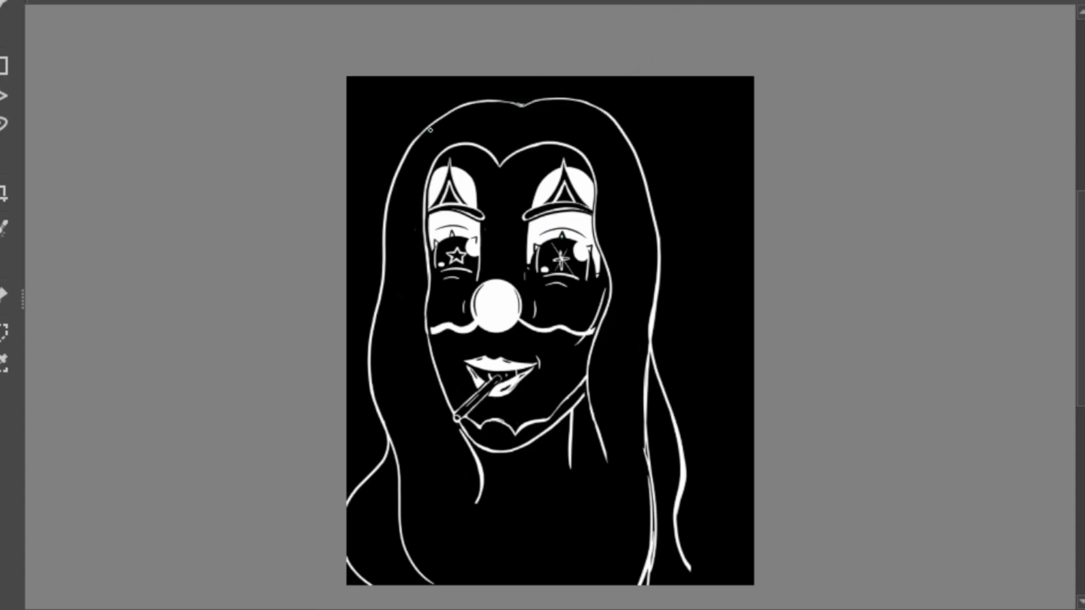
Redraw the top outline of the hair as one smooth, slightly higher arc over the head
mouse_move(412, 146)
mouse_down()
mouse_move(565, 95)
mouse_move(645, 186)
mouse_up()
mouse_move(490, 101)
mouse_down()
mouse_move(633, 145)
mouse_move(621, 127)
mouse_up()
key(ctrl+z)
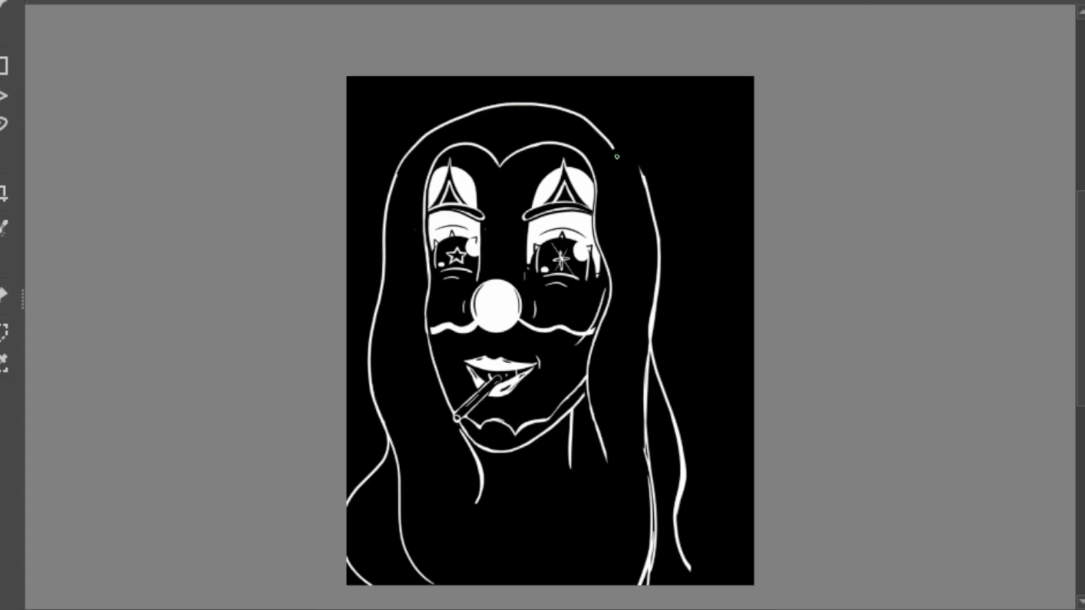
mouse_move(525, 104)
mouse_down()
mouse_move(655, 265)
mouse_move(514, 99)
mouse_move(435, 109)
mouse_move(390, 214)
mouse_up()
mouse_move(670, 244)
mouse_down()
mouse_move(648, 185)
mouse_move(676, 54)
mouse_up()
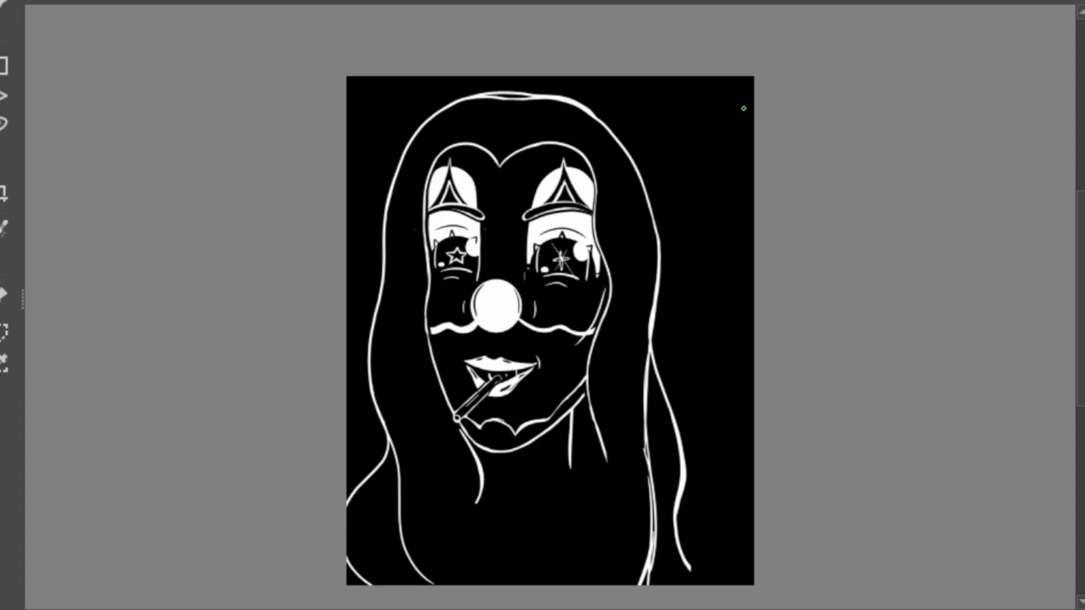
drag(465, 101, 600, 119)
key(ctrl+z)
Redraw the long wavy lock outlines on the right side of the hair so they reach the canvas bottom
mouse_move(588, 363)
mouse_down()
mouse_move(602, 539)
mouse_move(561, 585)
mouse_up()
drag(648, 429, 650, 585)
drag(651, 498, 655, 585)
drag(652, 528, 655, 585)
drag(681, 551, 694, 585)
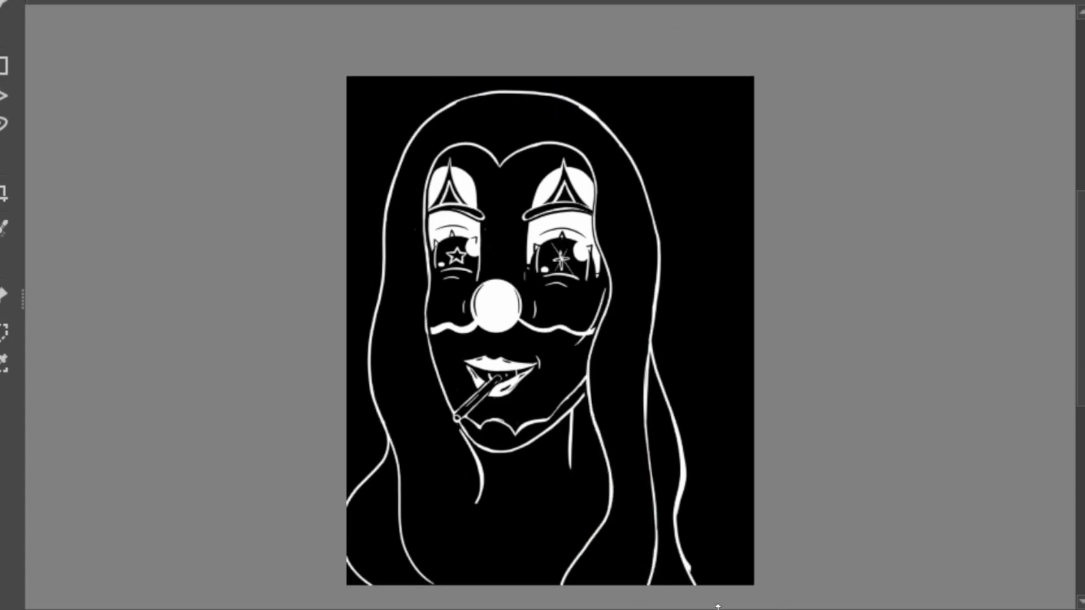
Draw the sloping shoulder line at the neck base and extend the left inner hair lock to the canvas bottom
drag(569, 457, 604, 487)
drag(582, 424, 599, 469)
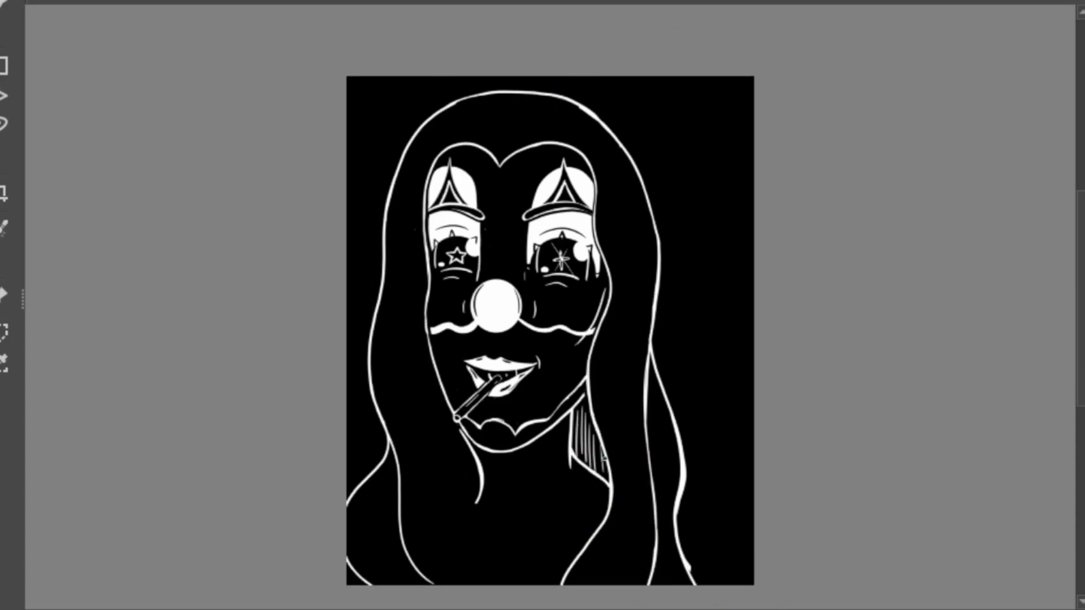
key(ctrl+z)
mouse_move(478, 497)
mouse_down()
mouse_move(476, 542)
mouse_move(502, 584)
mouse_up()
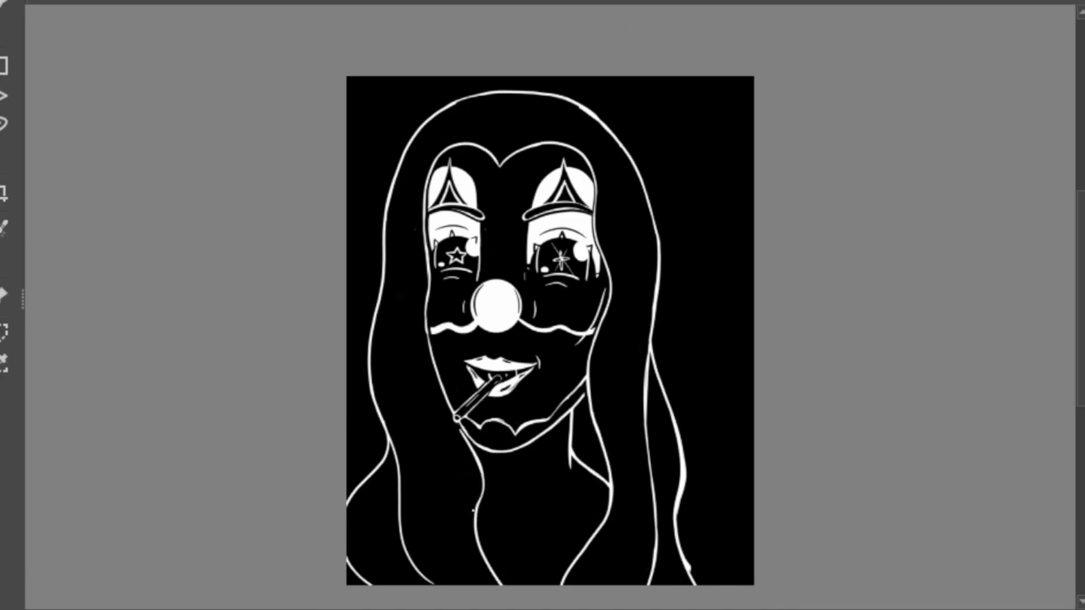
Add an outer lock at the lower right, fill the shirt neckline white, and outline the hair over the left shoulder
mouse_move(684, 487)
mouse_down()
mouse_move(732, 584)
mouse_move(716, 585)
mouse_up()
key(ctrl+z)
drag(681, 542, 695, 585)
mouse_move(482, 522)
mouse_down()
mouse_move(591, 473)
mouse_move(598, 558)
mouse_up()
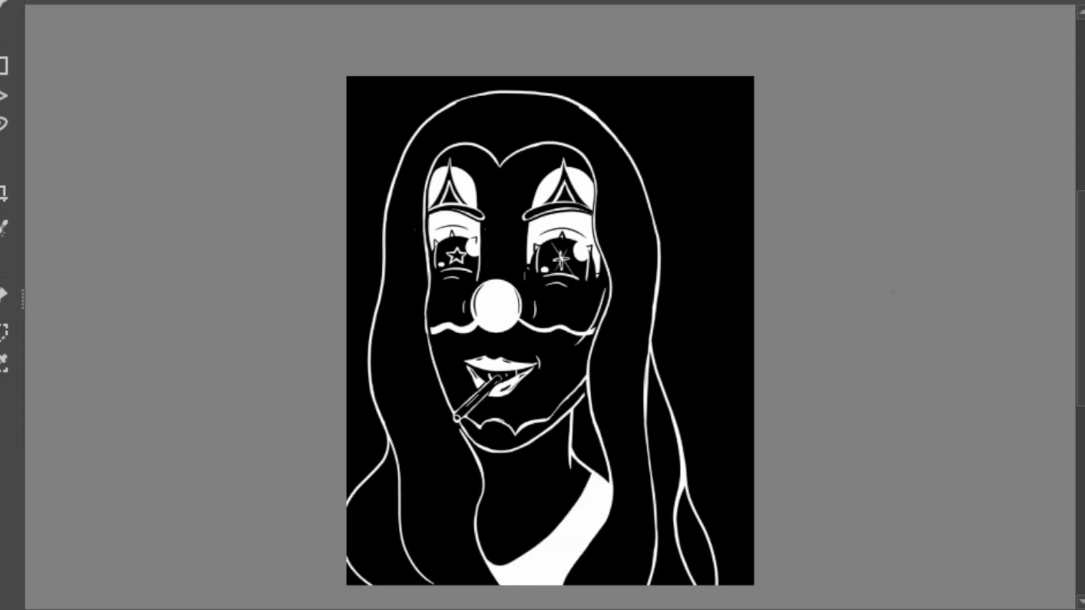
drag(380, 417, 347, 452)
Draw white downward spikes under both eyes, with a teardrop beside the right one and a small star beside the left
drag(553, 277, 559, 314)
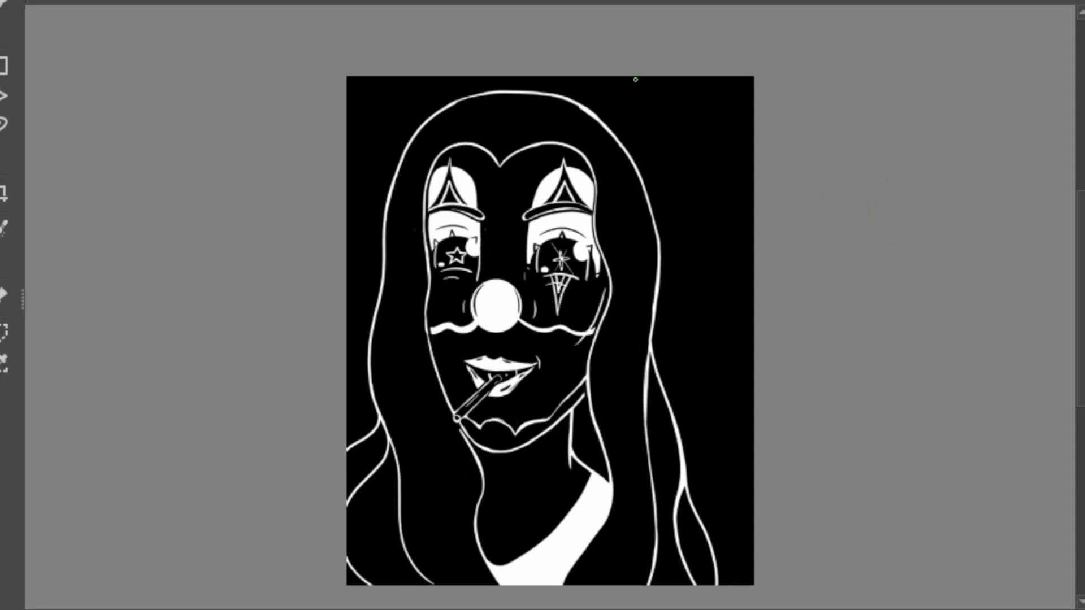
drag(444, 270, 454, 308)
drag(467, 270, 455, 309)
drag(449, 271, 455, 299)
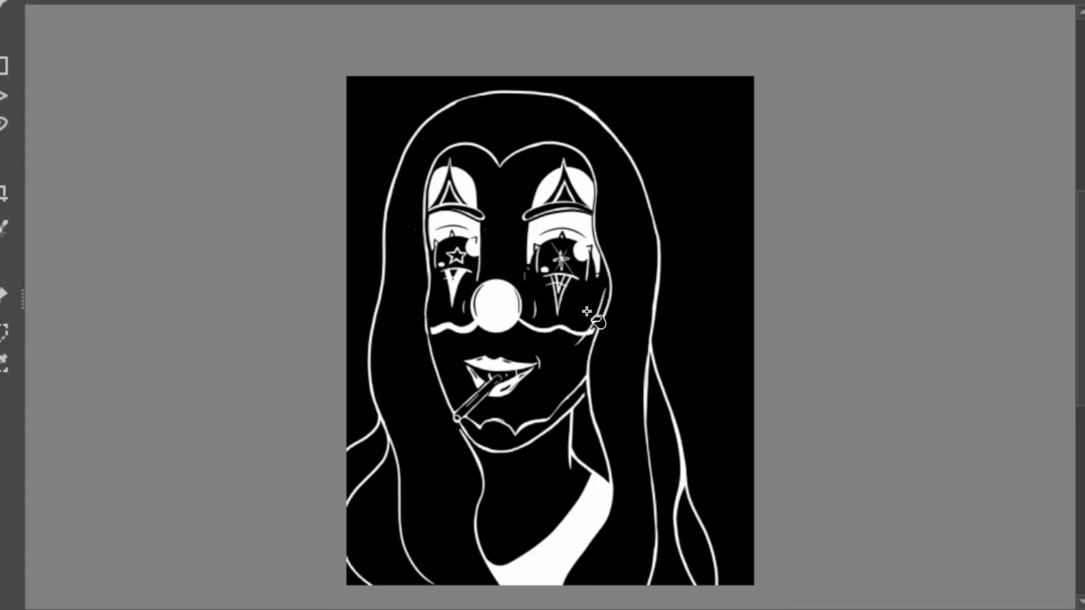
mouse_move(560, 278)
mouse_down()
mouse_move(563, 312)
mouse_move(586, 307)
mouse_up()
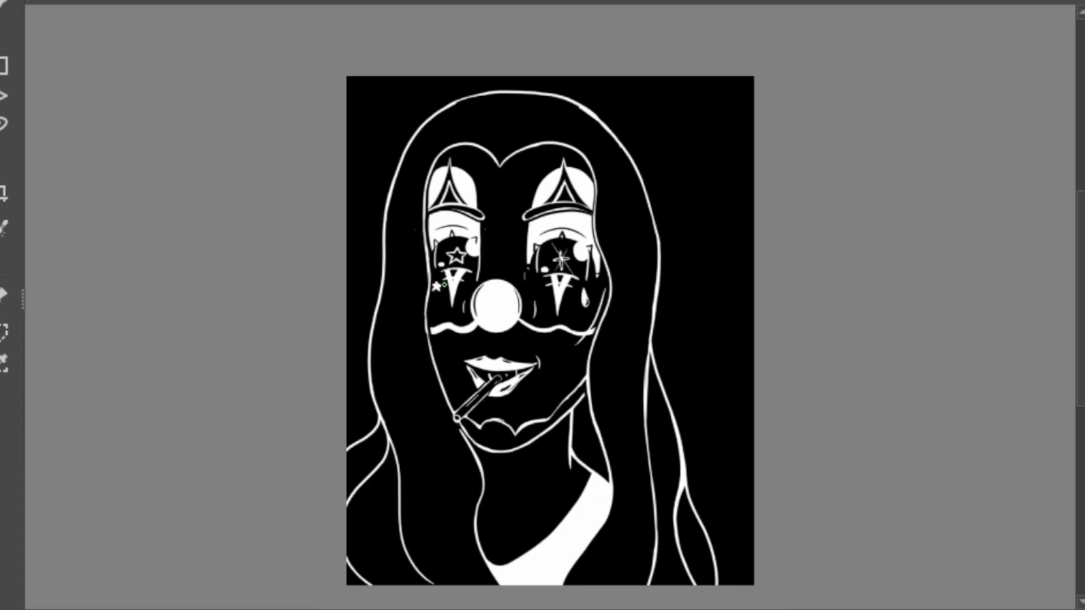
drag(536, 333, 566, 328)
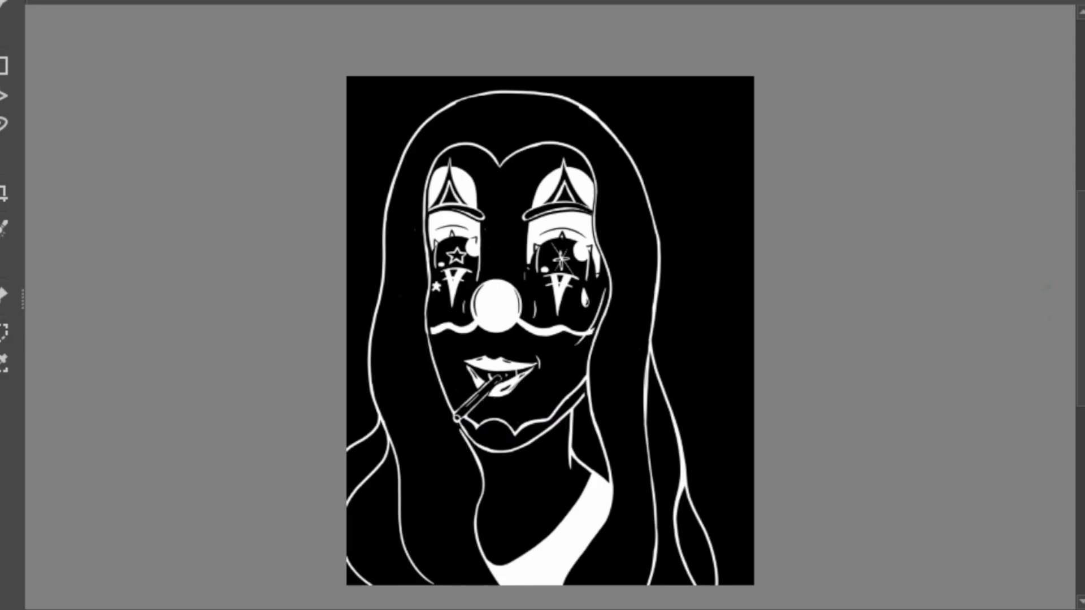
Draw the centre parting line and fill the hair right of the face with thin flowing strands
scroll(550, 331, down, 1)
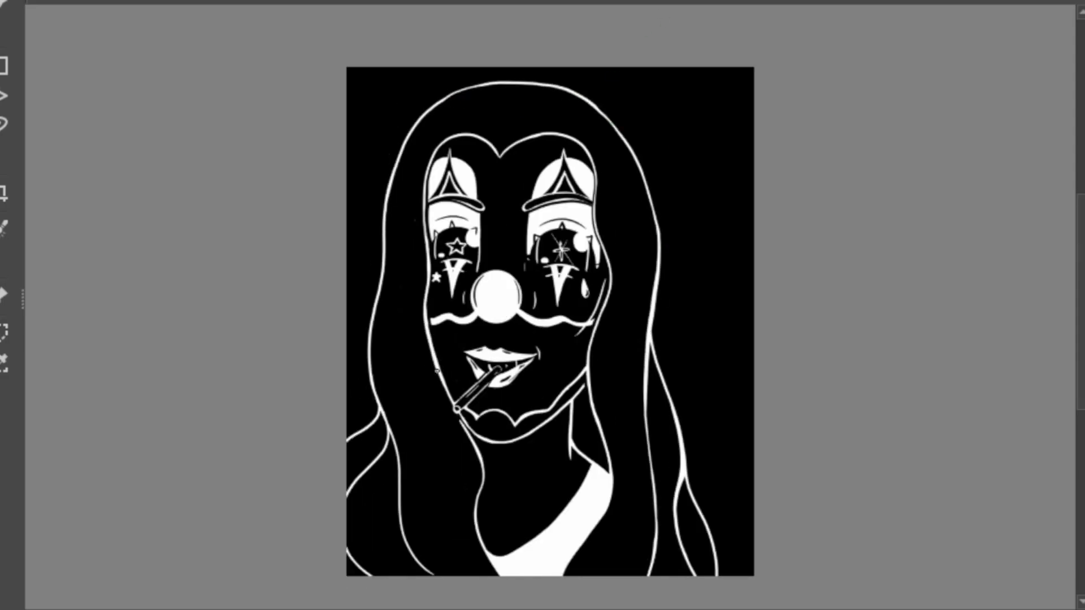
mouse_move(503, 105)
mouse_down()
mouse_move(500, 154)
mouse_move(587, 137)
mouse_up()
drag(499, 153, 438, 146)
key(ctrl+z)
drag(610, 164, 606, 433)
drag(621, 396, 649, 576)
drag(625, 463, 585, 577)
drag(644, 209, 628, 365)
drag(619, 247, 612, 321)
mouse_move(604, 127)
mouse_down()
mouse_move(637, 195)
mouse_move(628, 222)
mouse_up()
drag(534, 119, 605, 154)
drag(509, 142, 591, 100)
drag(519, 112, 590, 95)
Add thin strand lines to the lower outer locks on the right, down to the canvas edge
mouse_move(635, 347)
mouse_down()
mouse_move(638, 438)
mouse_move(675, 465)
mouse_up()
key(ctrl+z)
drag(645, 353, 671, 449)
mouse_move(666, 462)
mouse_down()
mouse_move(681, 576)
mouse_move(659, 576)
mouse_up()
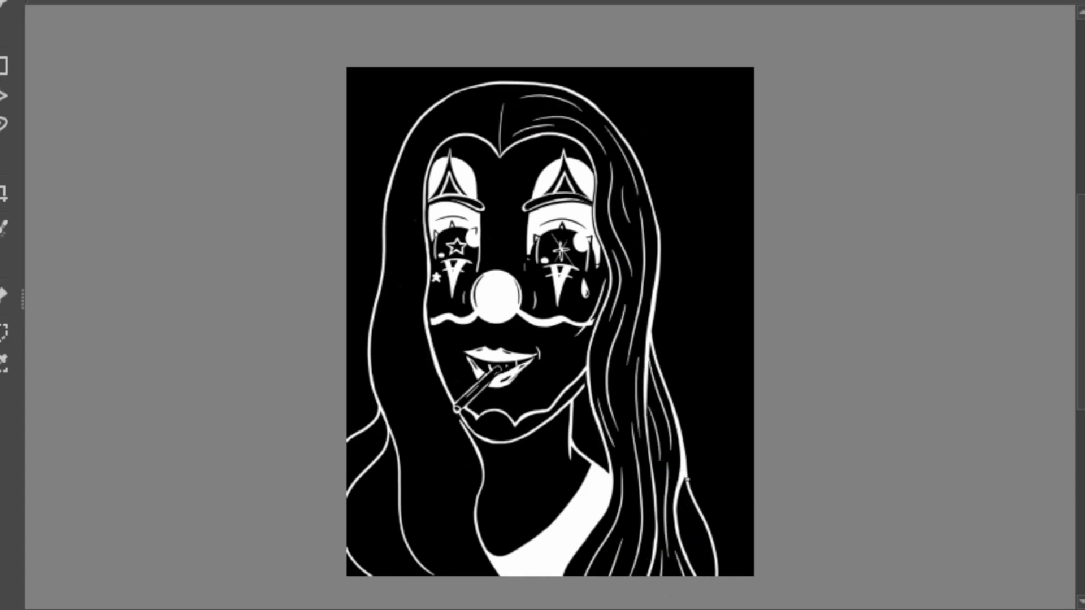
drag(684, 477, 692, 540)
drag(690, 531, 710, 577)
Draw thin flowing strands through the hair left of the face, from the crown to the canvas bottom
mouse_move(480, 103)
mouse_down()
mouse_move(434, 117)
mouse_move(418, 165)
mouse_move(475, 106)
mouse_up()
drag(411, 141, 391, 221)
drag(421, 187, 415, 291)
drag(396, 243, 378, 375)
drag(424, 283, 401, 418)
drag(390, 390, 418, 494)
mouse_move(424, 376)
mouse_down()
mouse_move(463, 478)
mouse_move(475, 576)
mouse_up()
key(ctrl+z)
drag(430, 473, 451, 576)
drag(407, 502, 428, 559)
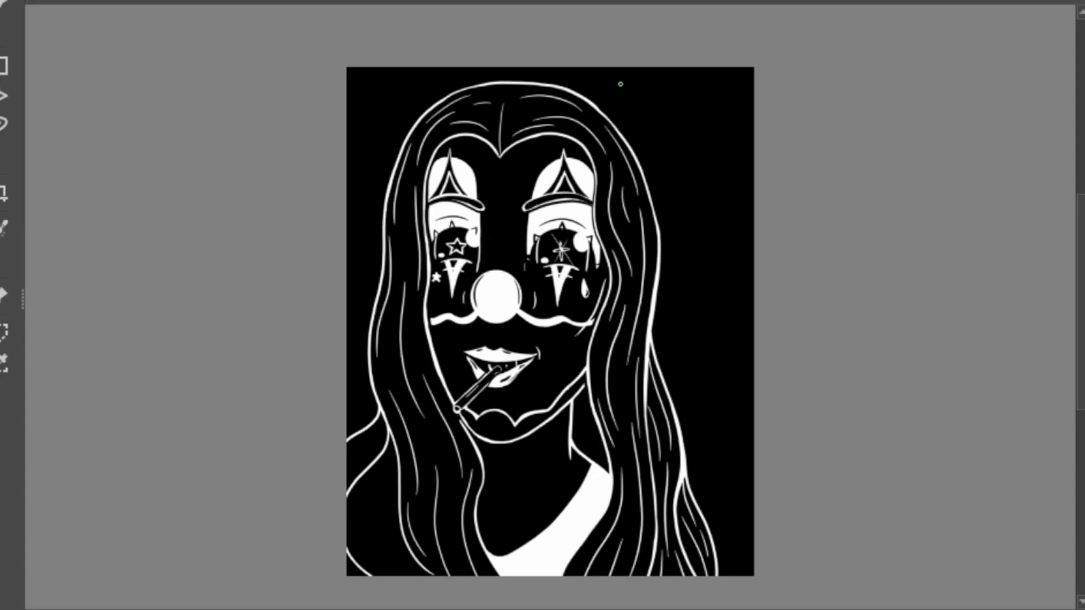
drag(403, 338, 390, 397)
drag(436, 431, 449, 479)
Add curved strands to the hair falling over the left shoulder in the lower-left corner of the portrait
drag(387, 417, 347, 446)
mouse_move(379, 441)
mouse_down()
mouse_move(347, 472)
mouse_move(384, 487)
mouse_up()
drag(415, 474, 396, 576)
drag(374, 469, 355, 554)
mouse_move(396, 514)
mouse_down()
mouse_move(375, 576)
mouse_move(347, 576)
mouse_up()
Hatch the neck shadow beside the right hair lock and draw short throat and collarbone lines
mouse_move(581, 393)
mouse_down()
mouse_move(574, 449)
mouse_move(585, 458)
mouse_up()
drag(602, 421, 596, 468)
key(ctrl+z)
drag(508, 488, 570, 472)
drag(500, 541, 494, 556)
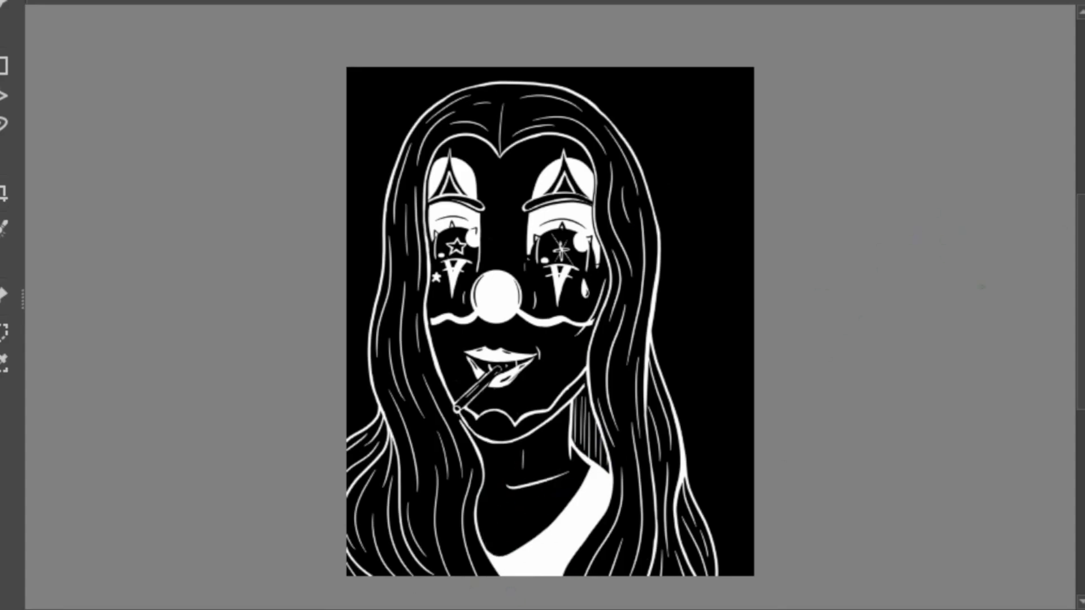
Redraw the throat line and collarbone curve on the neck with shorter strokes
key(ctrl+z)
drag(514, 493, 580, 469)
key(ctrl+z)
drag(518, 453, 517, 489)
key(ctrl+z)
key(ctrl+z)
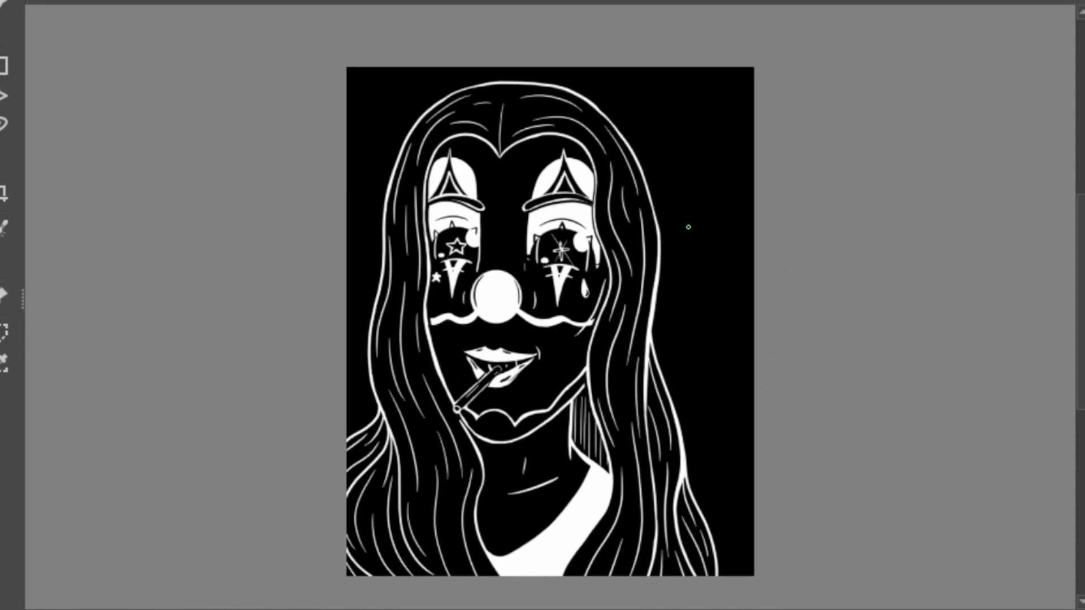
key(ctrl+z)
Fill the background around the figure white and try a narrow white halo against black around the hair
click(714, 307)
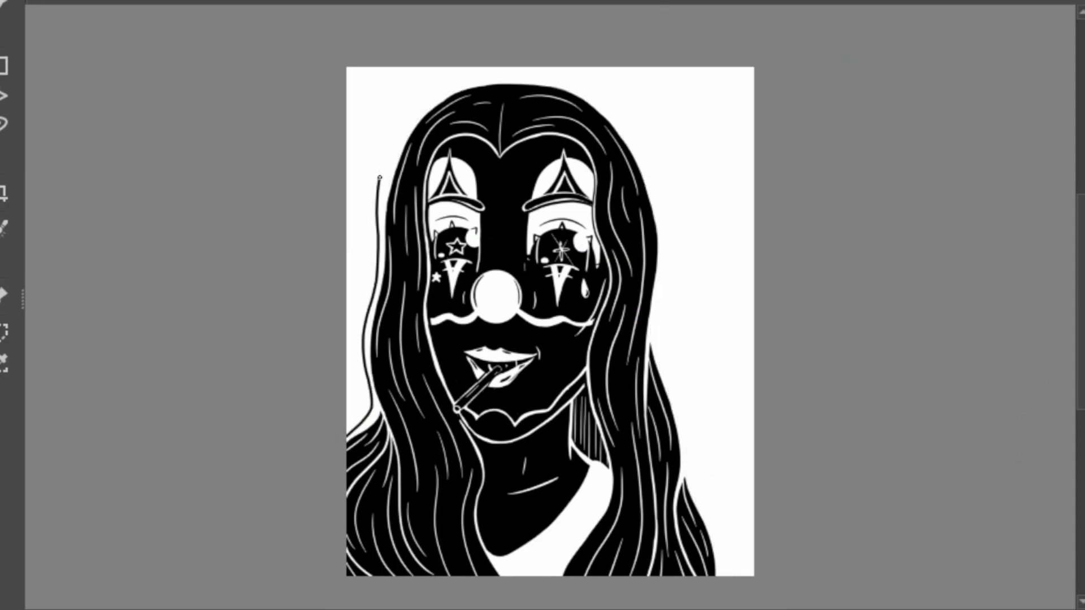
key(ctrl+z)
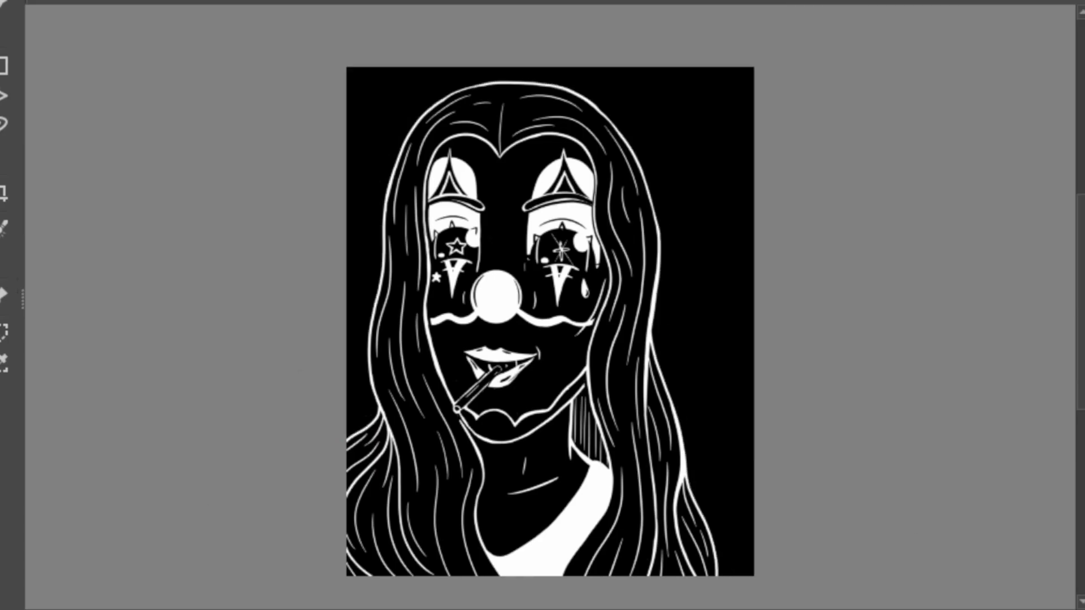
key(ctrl+shift+z)
mouse_move(487, 67)
mouse_down()
mouse_move(396, 141)
mouse_move(361, 429)
mouse_move(339, 63)
mouse_move(486, 68)
mouse_move(700, 480)
mouse_move(734, 576)
mouse_up()
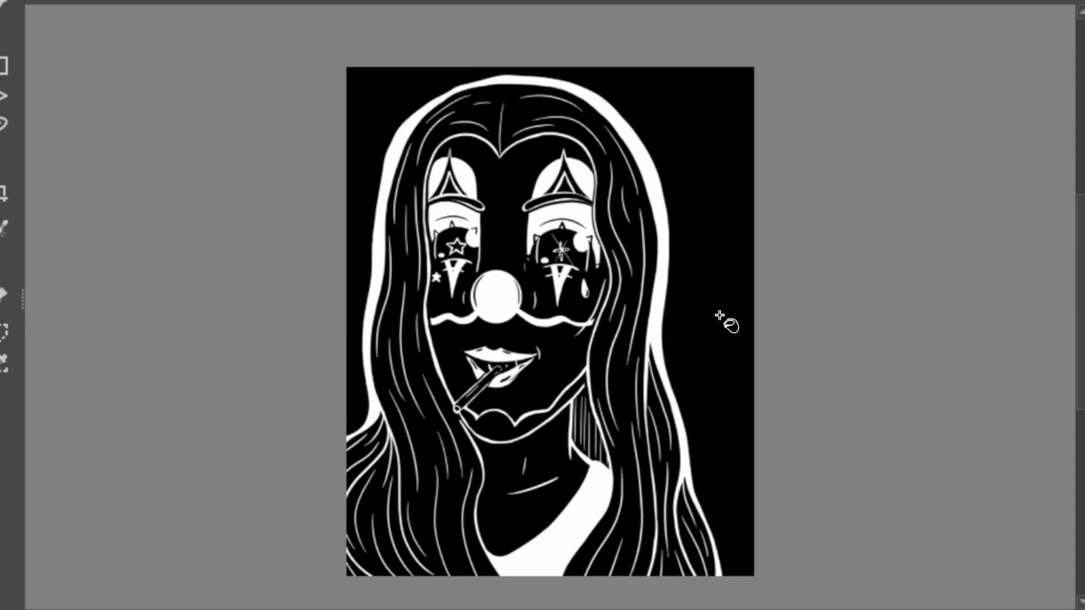
key(ctrl+z)
key(ctrl+z)
Draw a black contour offset outside the hair on both sides and thicken it
drag(346, 432, 469, 67)
drag(591, 67, 735, 577)
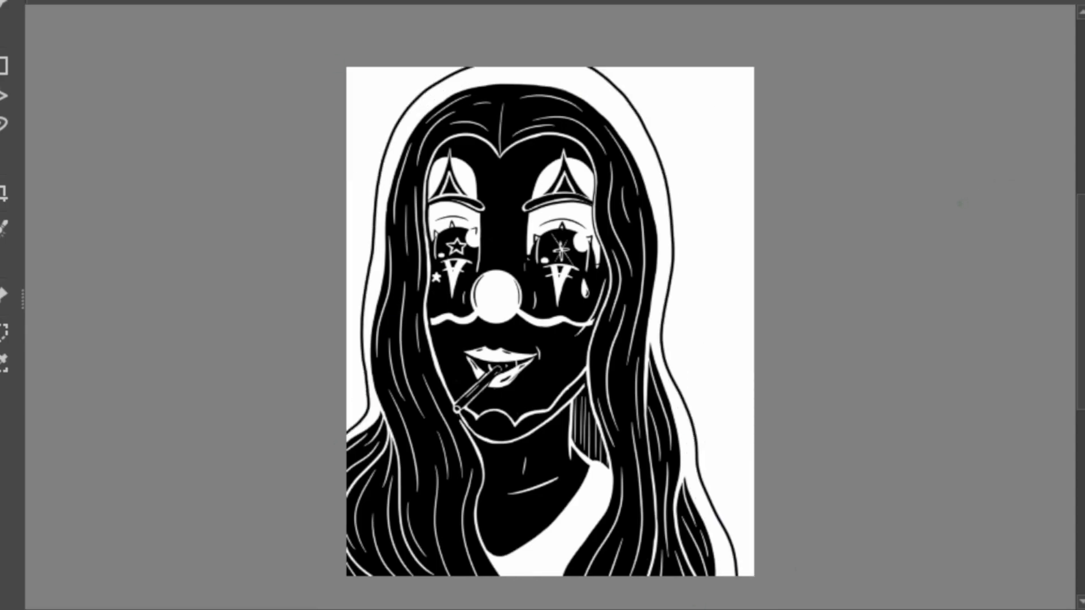
mouse_move(593, 68)
mouse_down()
mouse_move(673, 296)
mouse_move(734, 577)
mouse_up()
drag(678, 384, 729, 568)
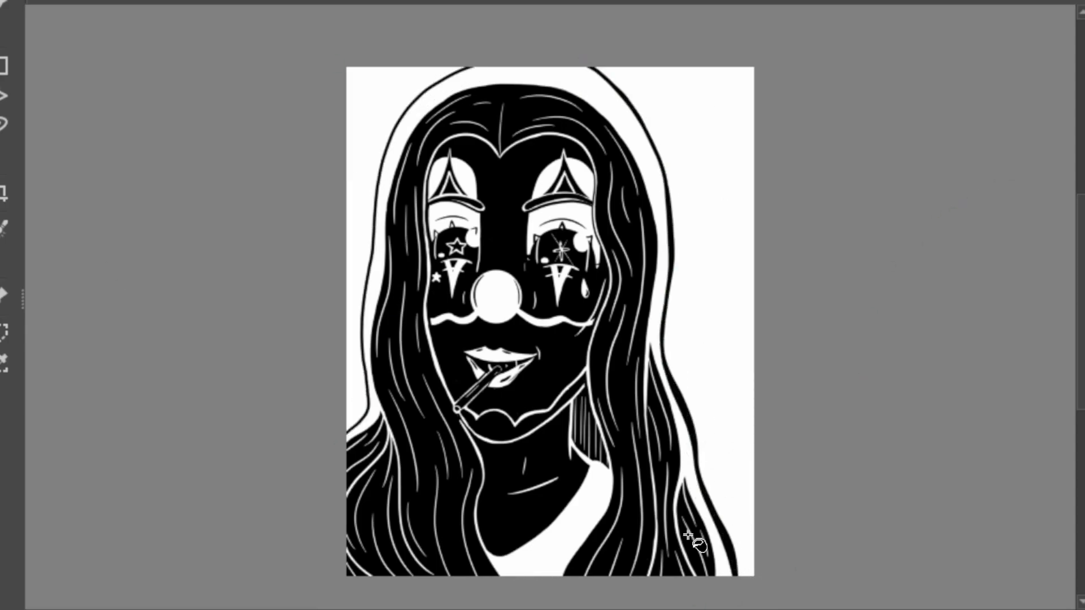
mouse_move(469, 67)
mouse_down()
mouse_move(390, 147)
mouse_move(351, 432)
mouse_up()
drag(377, 213, 373, 260)
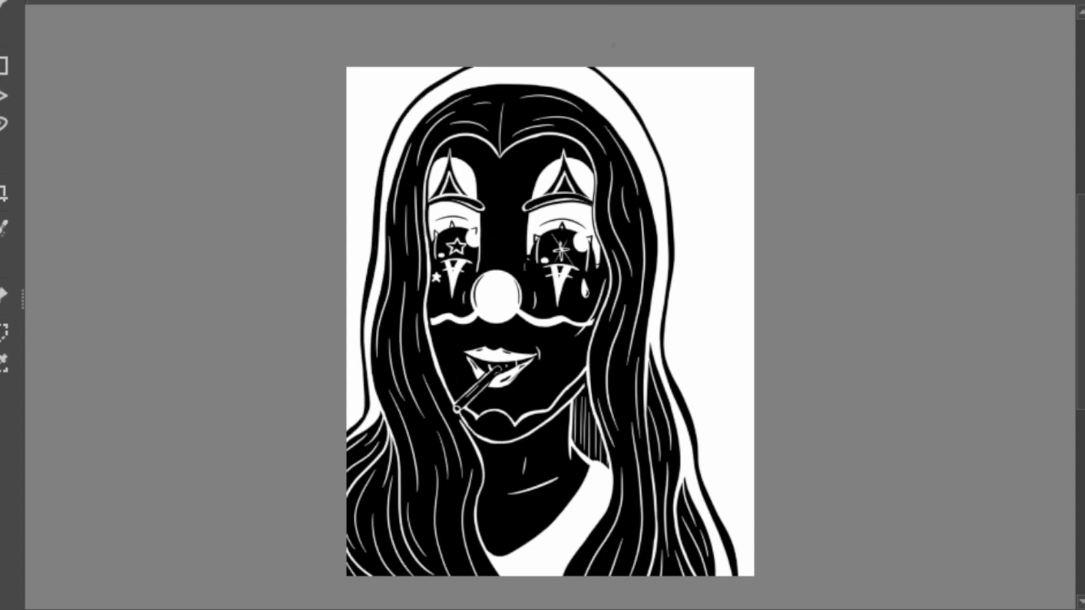
Try a second outer contour, and fill the background beyond the first contour black to leave a white halo
mouse_move(607, 67)
mouse_down()
mouse_move(633, 88)
mouse_move(752, 571)
mouse_up()
drag(439, 67, 348, 379)
click(739, 357)
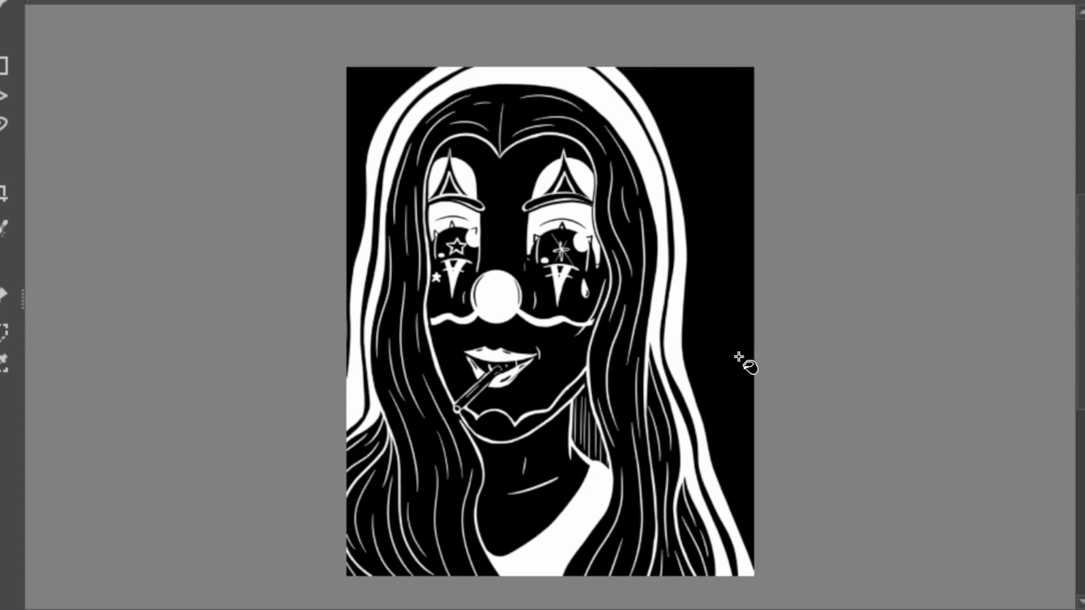
key(ctrl+z)
click(738, 211)
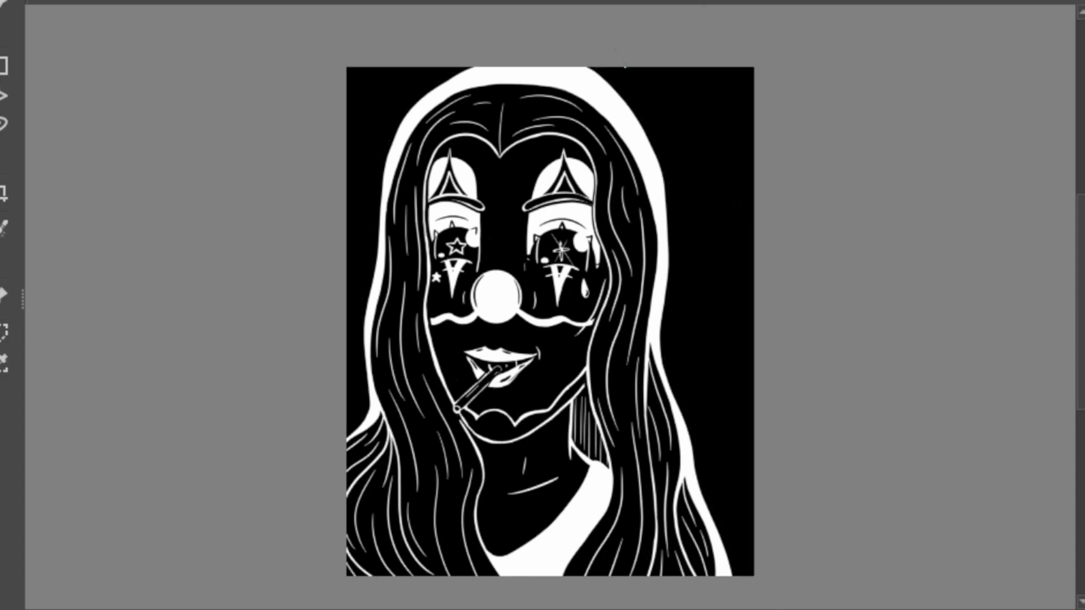
Draw short white rays radiating outward across the black background on both sides of the head
drag(610, 66, 752, 573)
drag(452, 67, 351, 323)
mouse_move(643, 77)
mouse_down()
mouse_move(744, 253)
mouse_move(732, 315)
mouse_up()
drag(692, 71, 656, 93)
drag(732, 88, 673, 121)
drag(755, 331, 693, 335)
drag(427, 85, 405, 68)
drag(396, 101, 354, 77)
drag(375, 132, 347, 127)
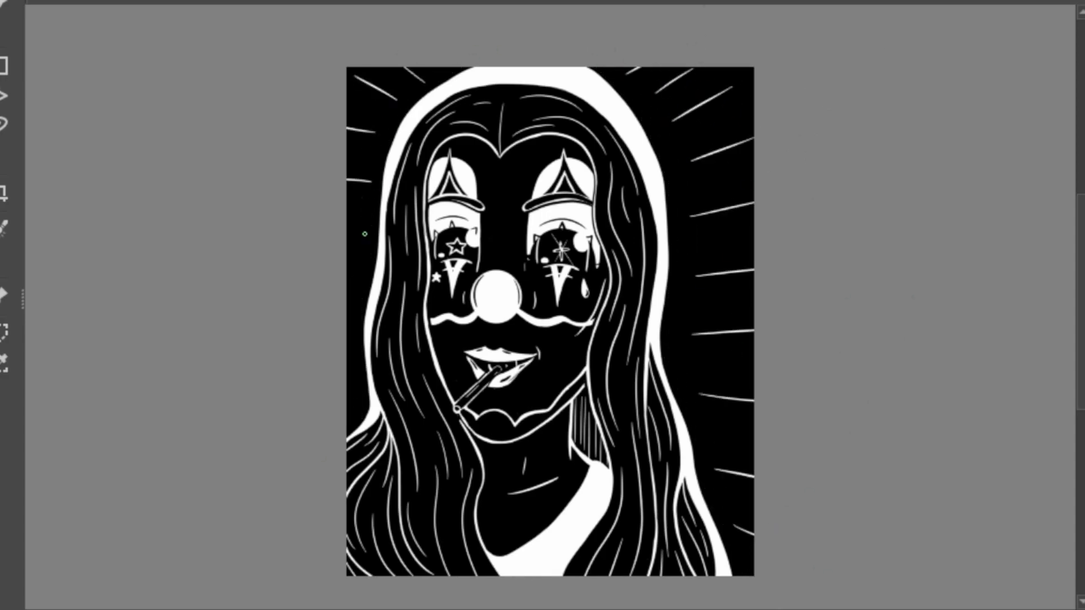
drag(367, 237, 347, 233)
drag(357, 405, 347, 403)
Add thin black contour strokes inside the white halo around the hair, from the crown to the lower ends
drag(517, 76, 410, 129)
drag(412, 127, 391, 170)
mouse_move(540, 75)
mouse_down()
mouse_move(654, 188)
mouse_move(661, 316)
mouse_up()
drag(380, 246, 378, 299)
drag(653, 308, 654, 346)
drag(564, 68, 597, 85)
drag(478, 70, 539, 68)
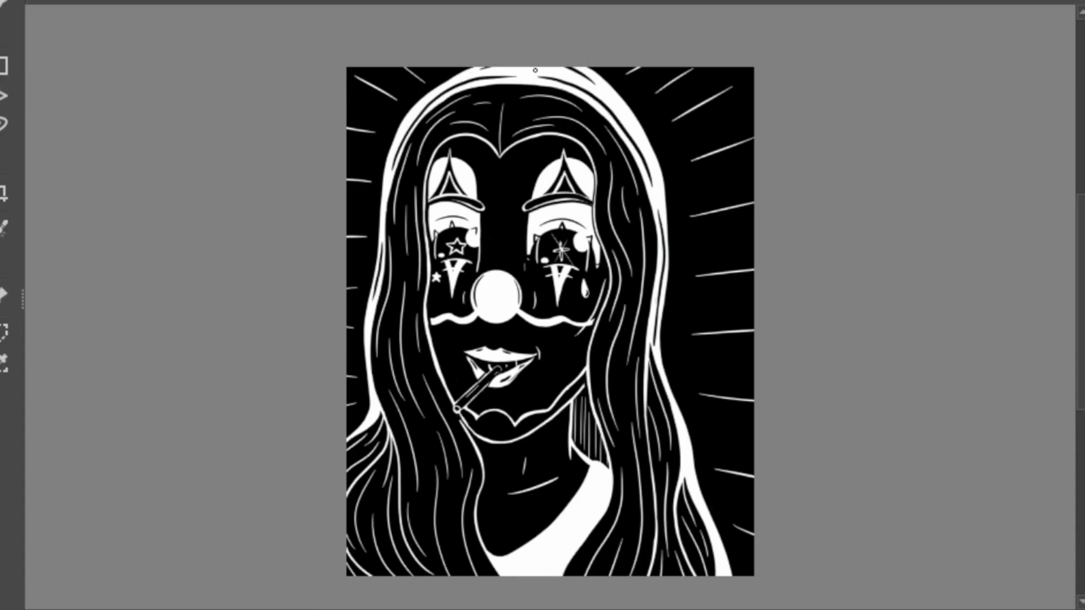
drag(717, 545, 730, 577)
drag(378, 395, 371, 424)
drag(680, 416, 688, 469)
drag(698, 137, 671, 151)
key(ctrl+z)
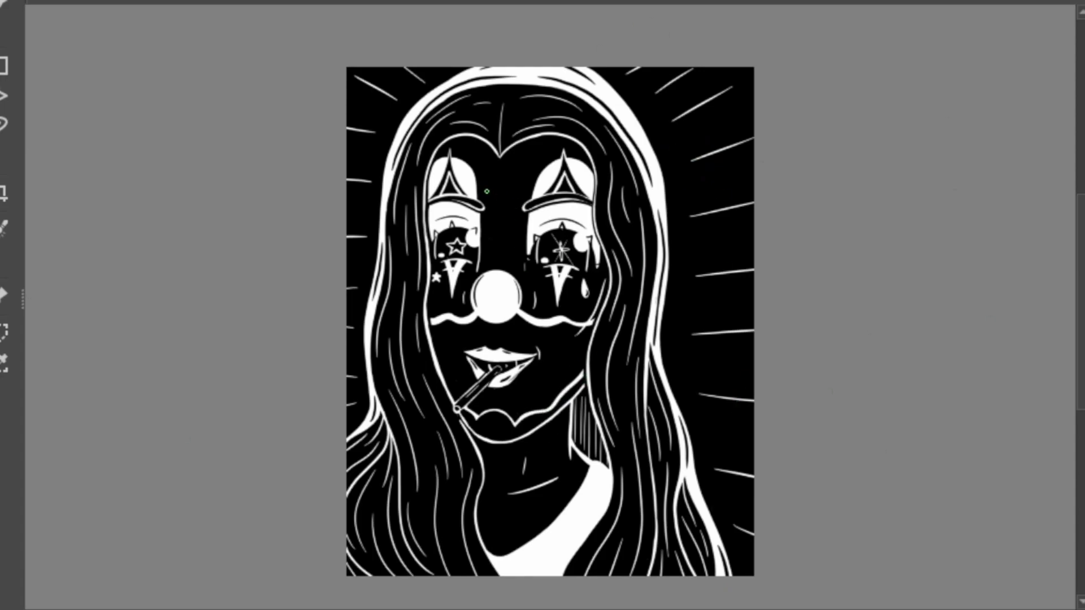
Add small curved crease marks beside the inner ends of both eyebrows
drag(482, 164, 545, 165)
key(ctrl+z)
key(ctrl+plus)
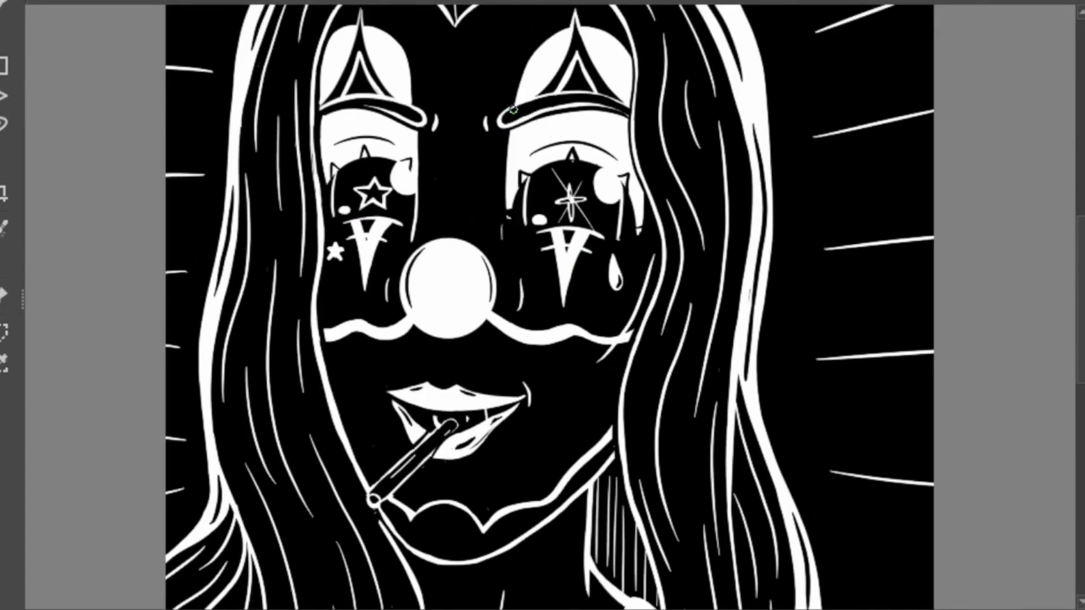
scroll(257, 255, down, 5)
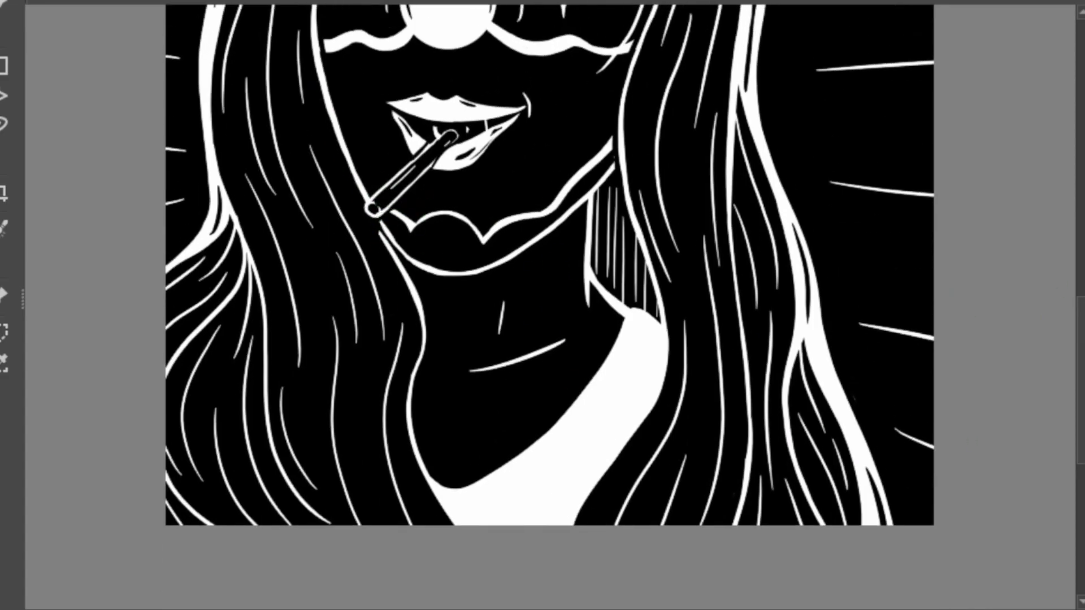
scroll(684, 515, up, 6)
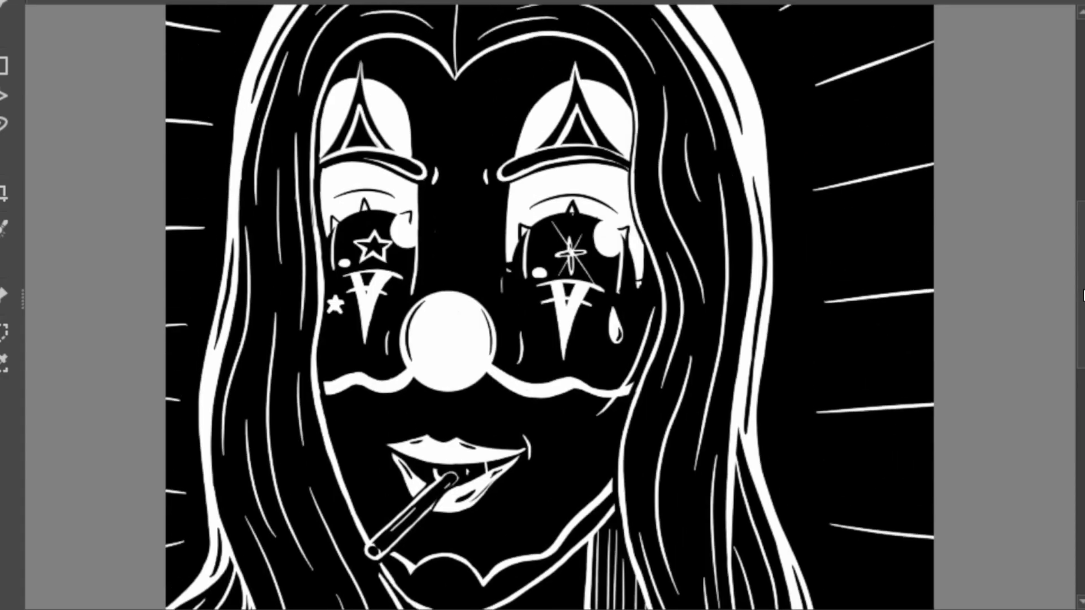
scroll(684, 515, down, 3)
scroll(1079, 364, down, 5)
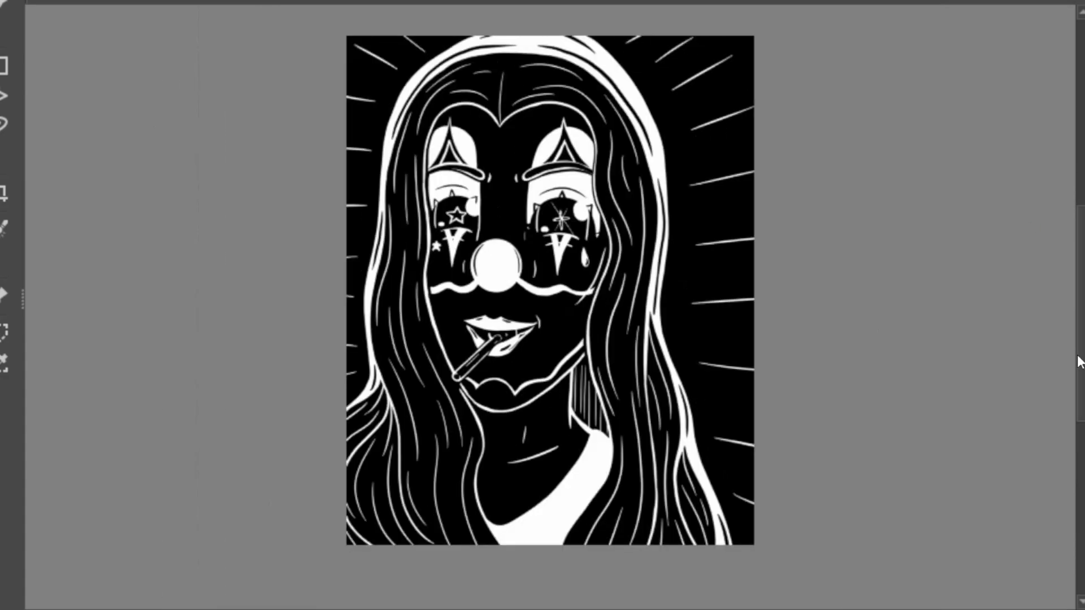
Paste the artist's signature and place it small in the lower-right corner of the artwork
scroll(1078, 388, up, 1)
scroll(1077, 390, down, 2)
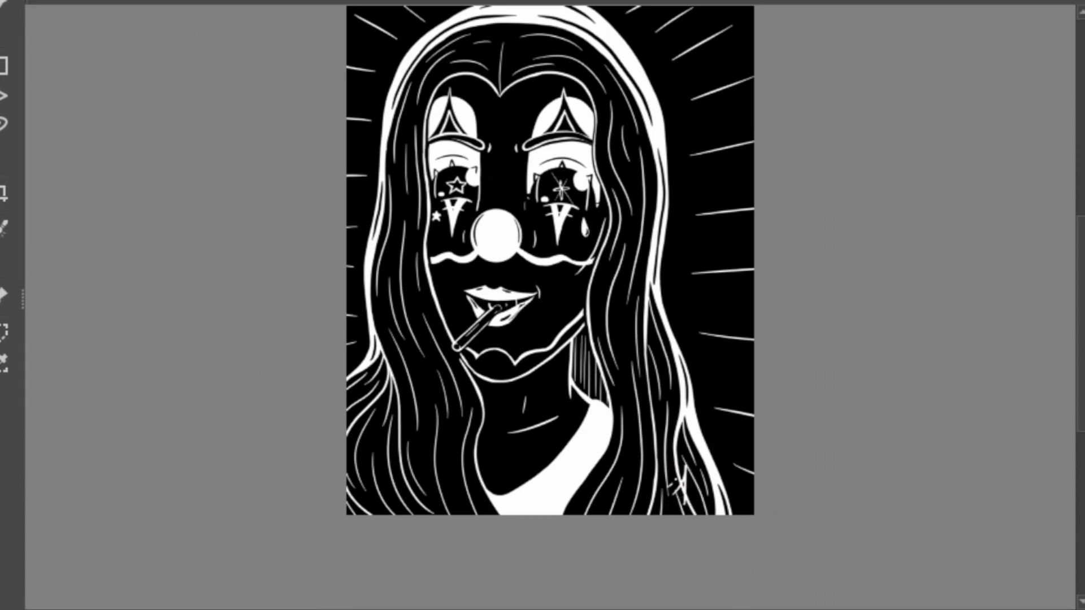
key(ctrl+v)
drag(666, 460, 714, 484)
key(Return)
scroll(550, 311, up, 2)
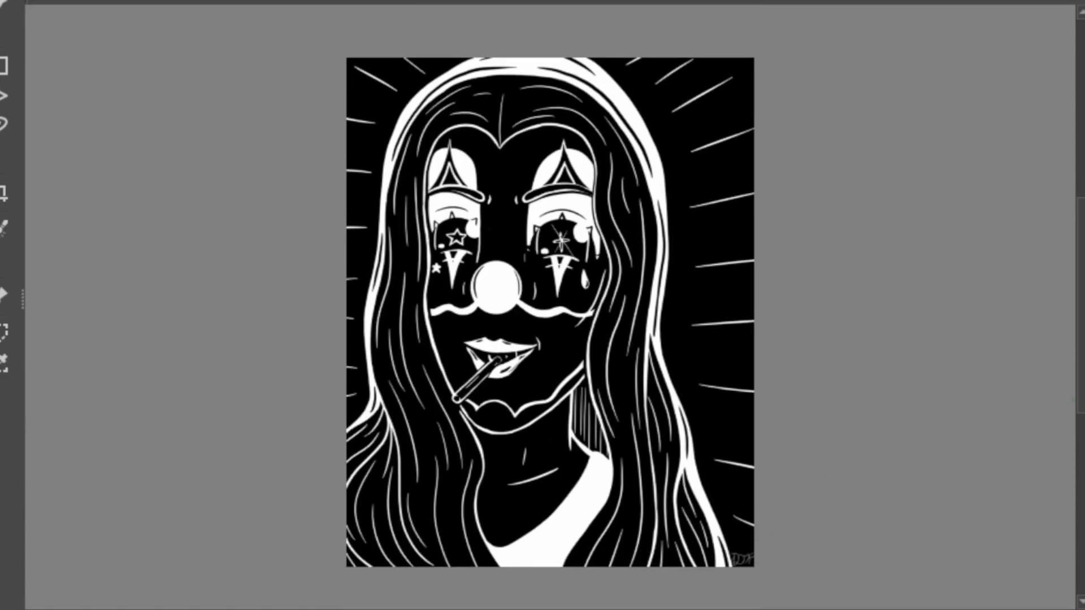
scroll(1077, 260, down, 1)
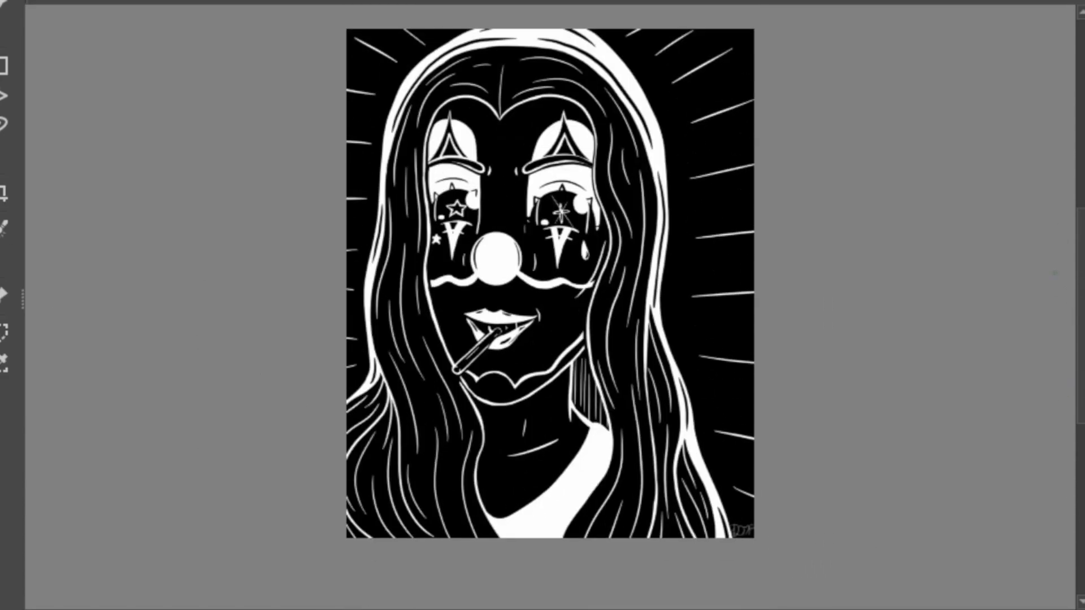
scroll(1068, 257, up, 1)
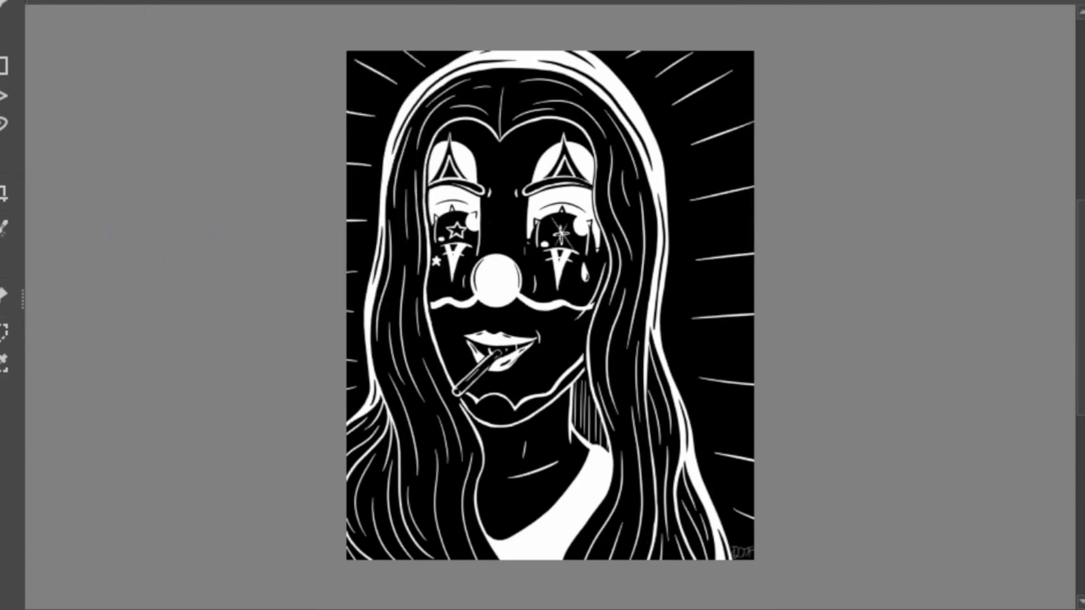